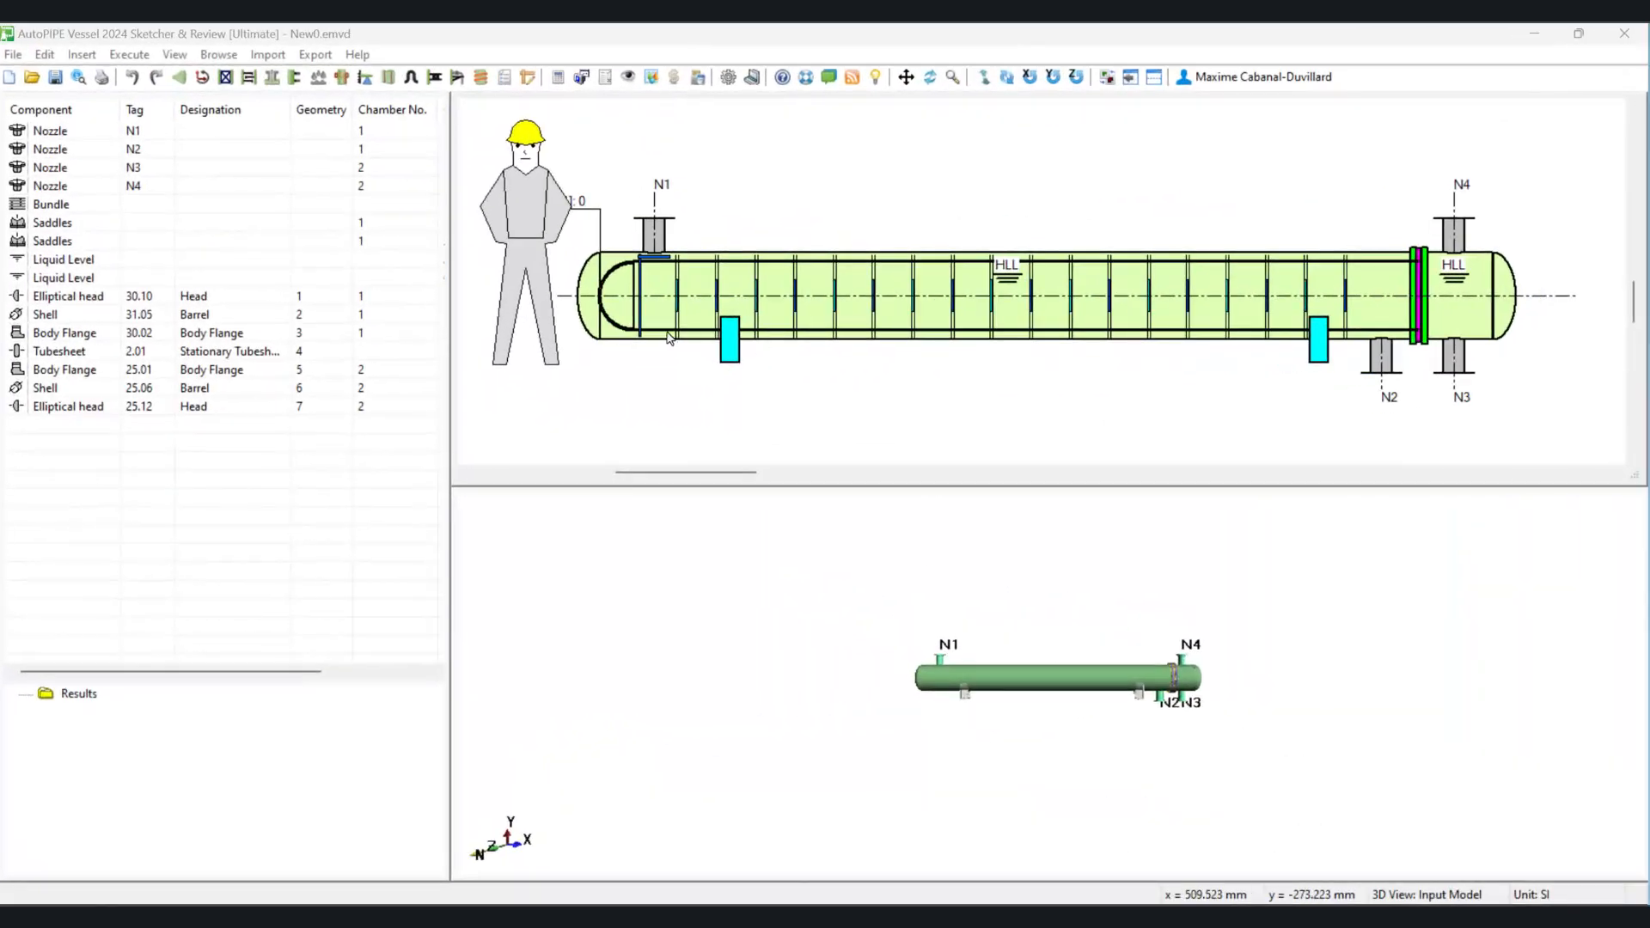
Step: Open the tube bundle properties and move the lower-left sliding rail slightly right along the shell bottom
double_click(60, 205)
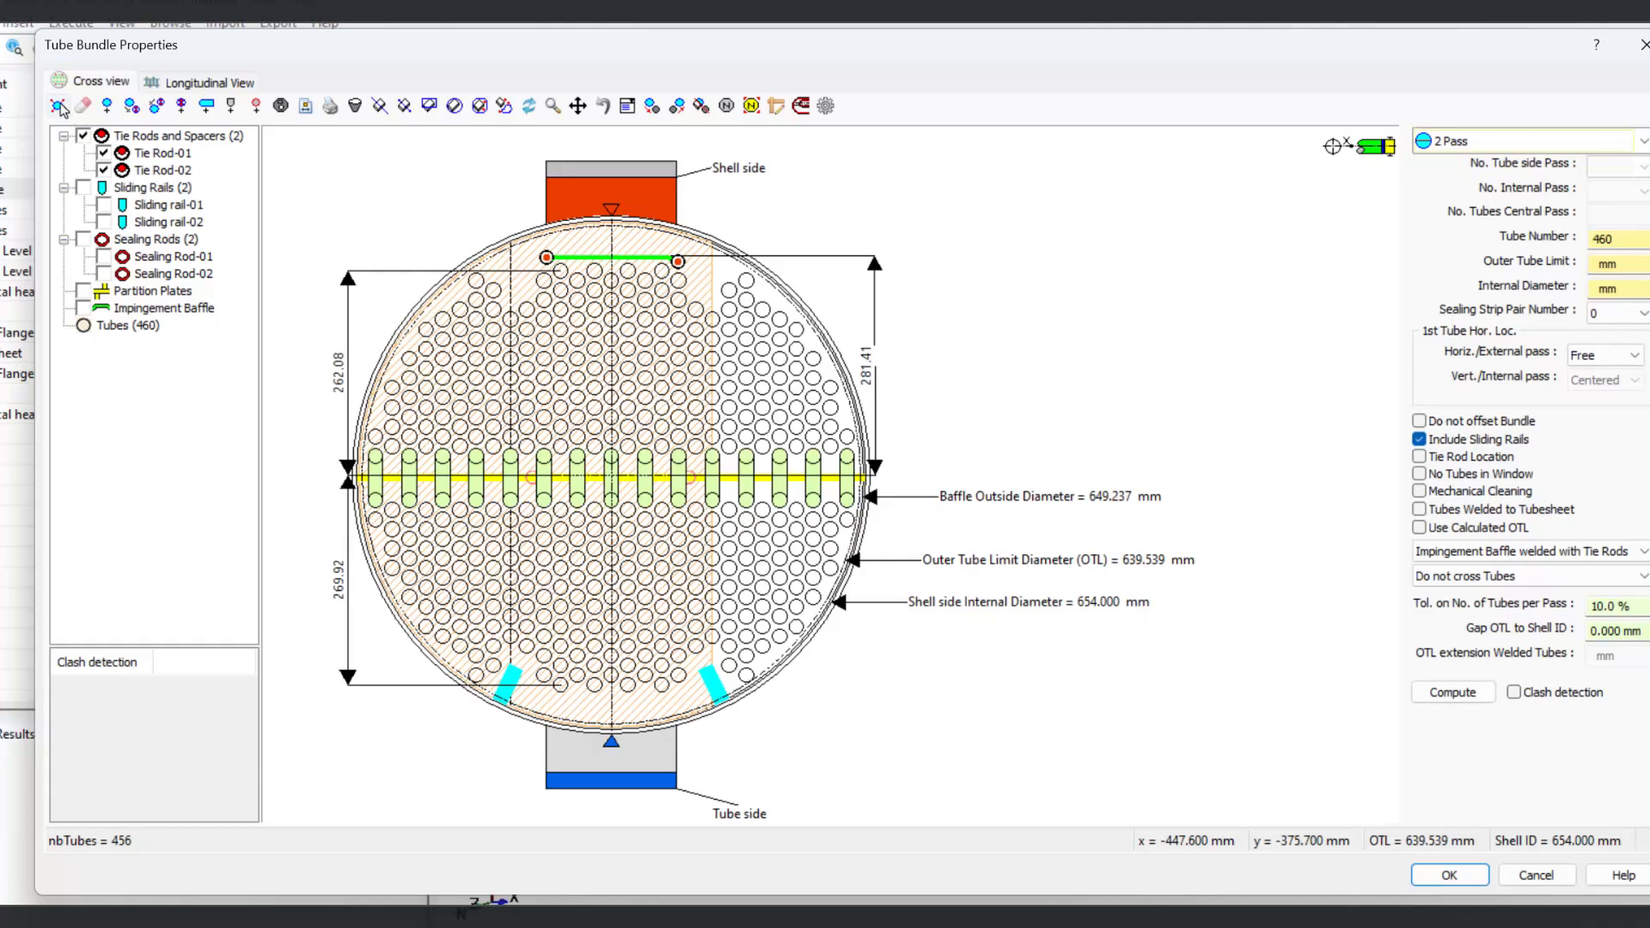
click(59, 106)
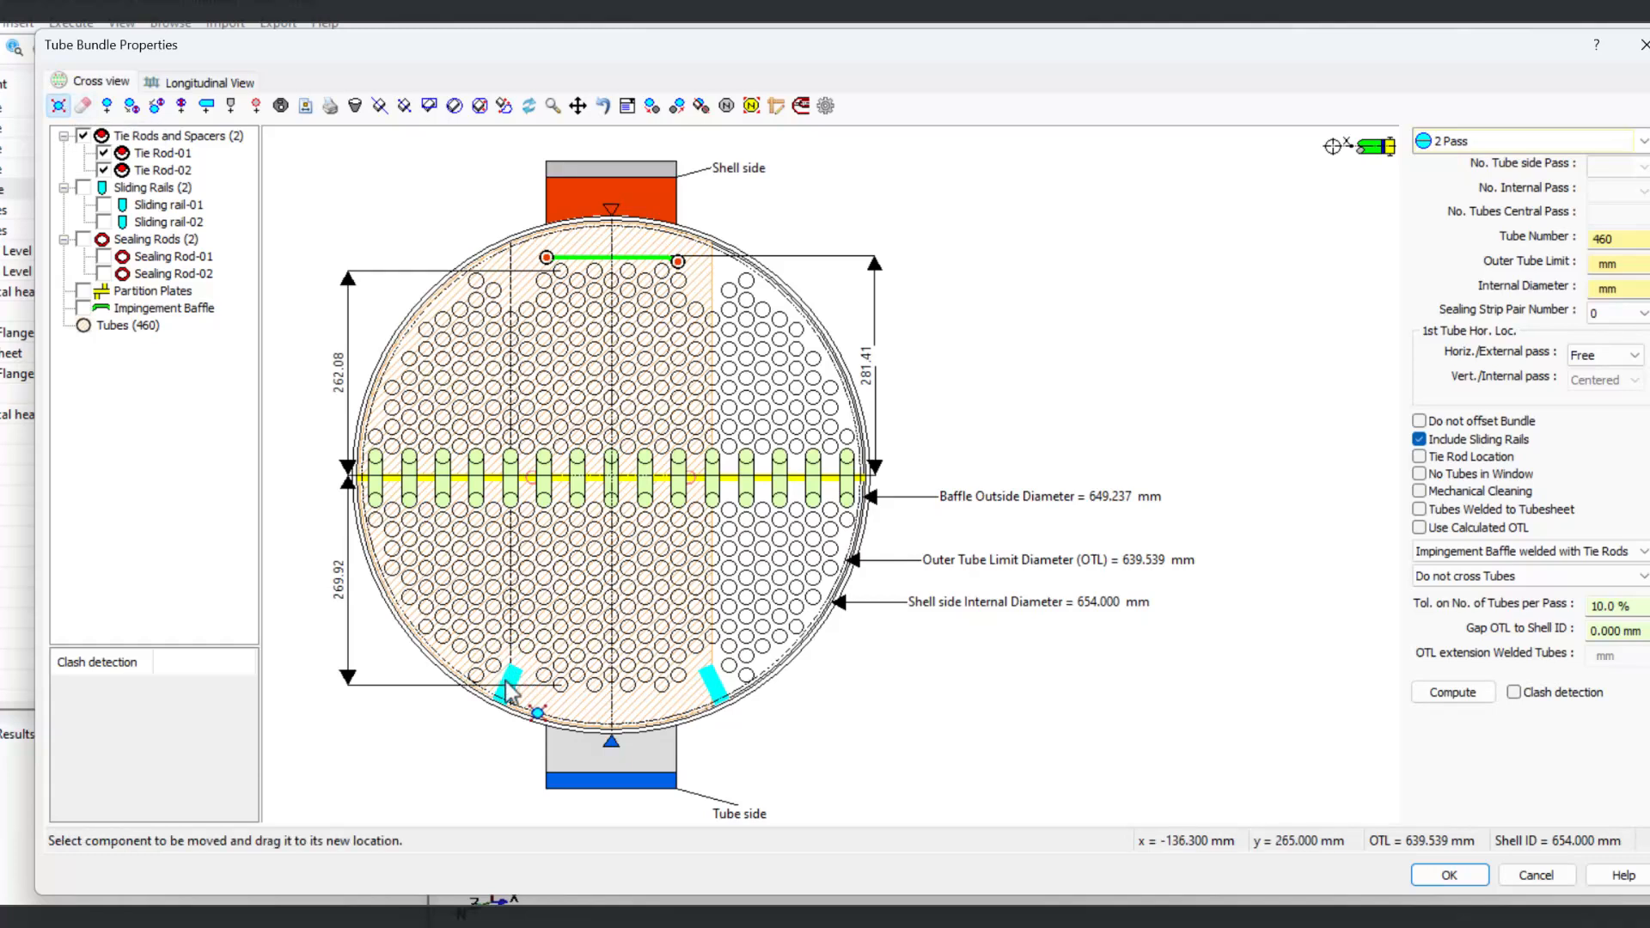
drag(507, 687, 534, 694)
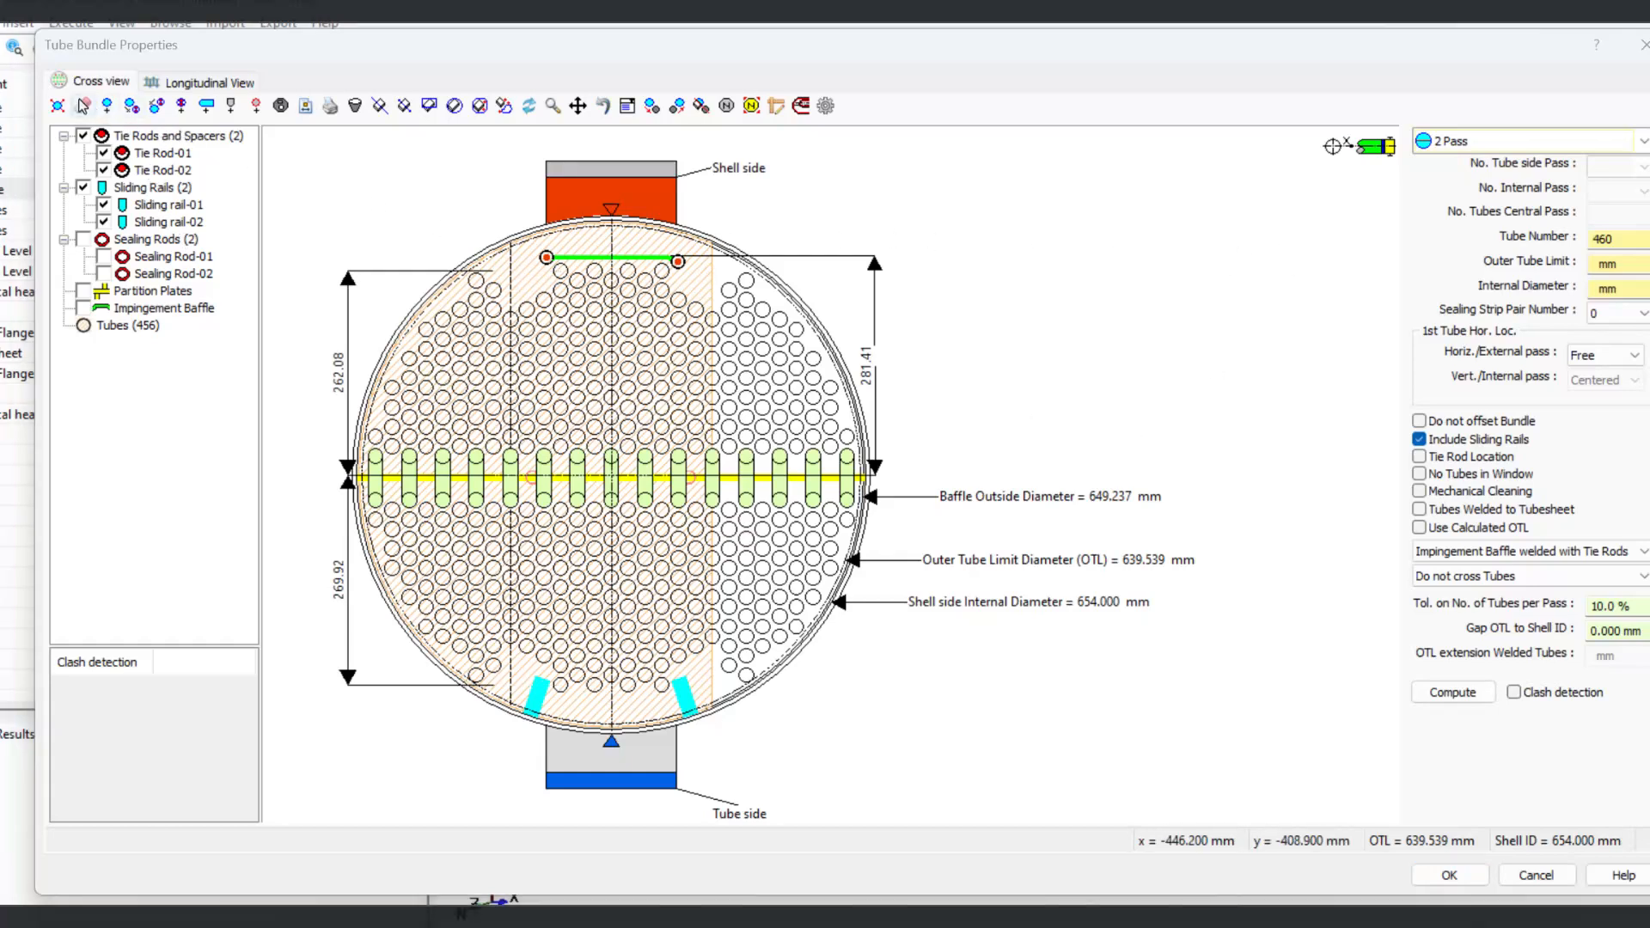
Step: Erase two tubes from the upper part of the tube layout, one on each side
click(82, 105)
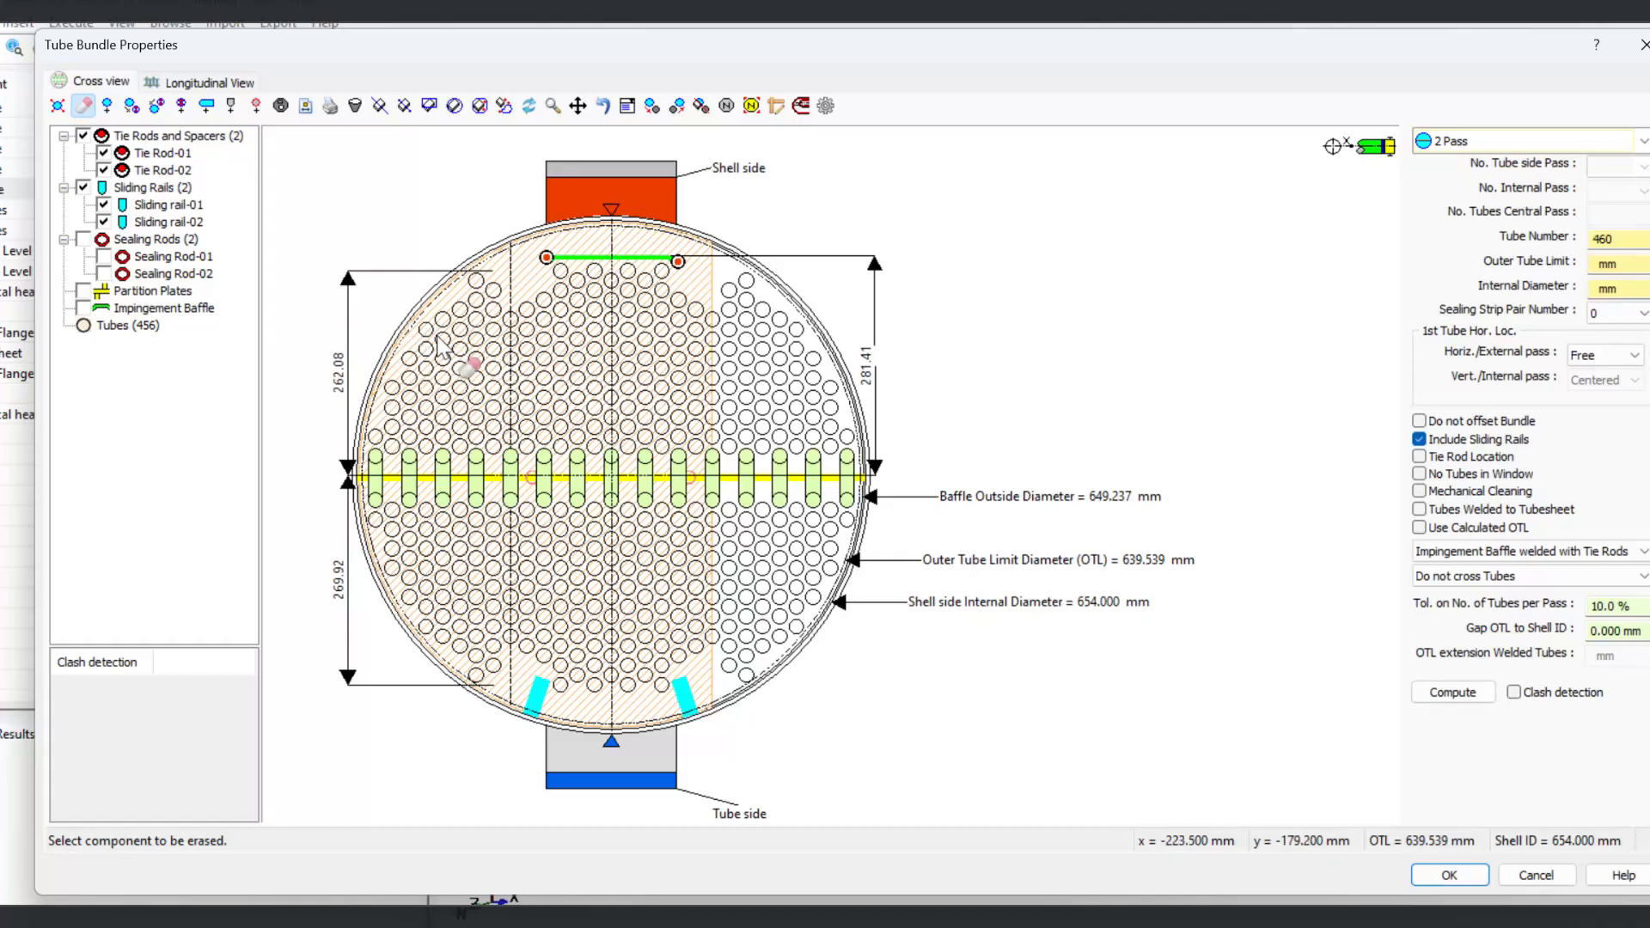
click(458, 392)
click(782, 339)
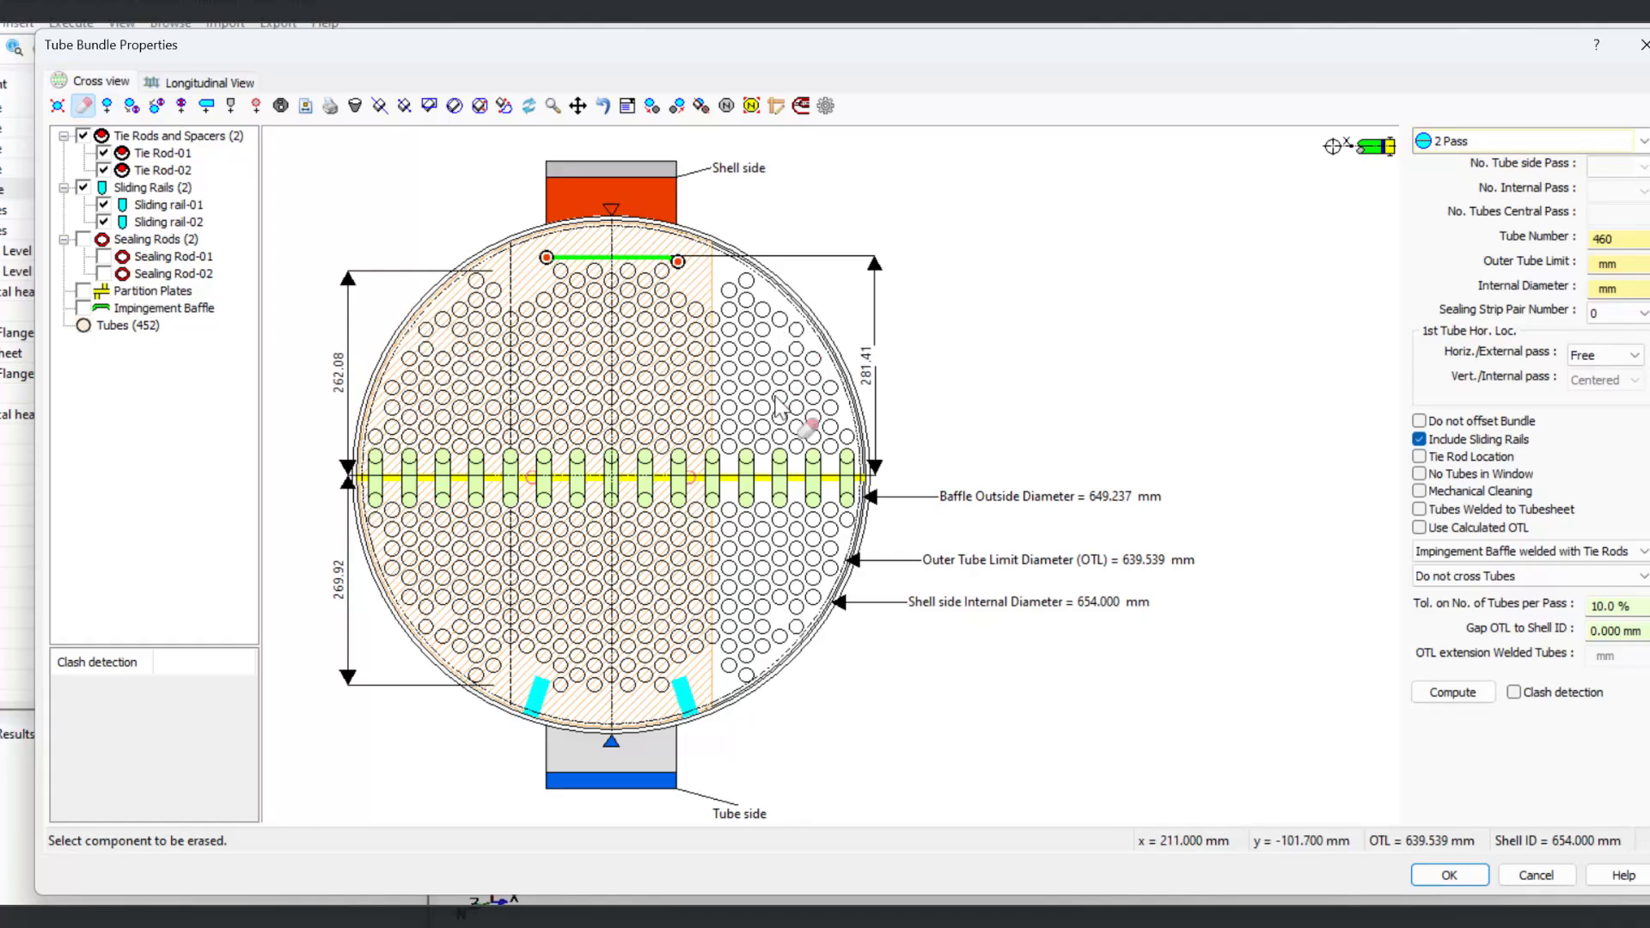
Step: Add a new tube near the top-left of the tube layout
right_click(1299, 227)
click(108, 105)
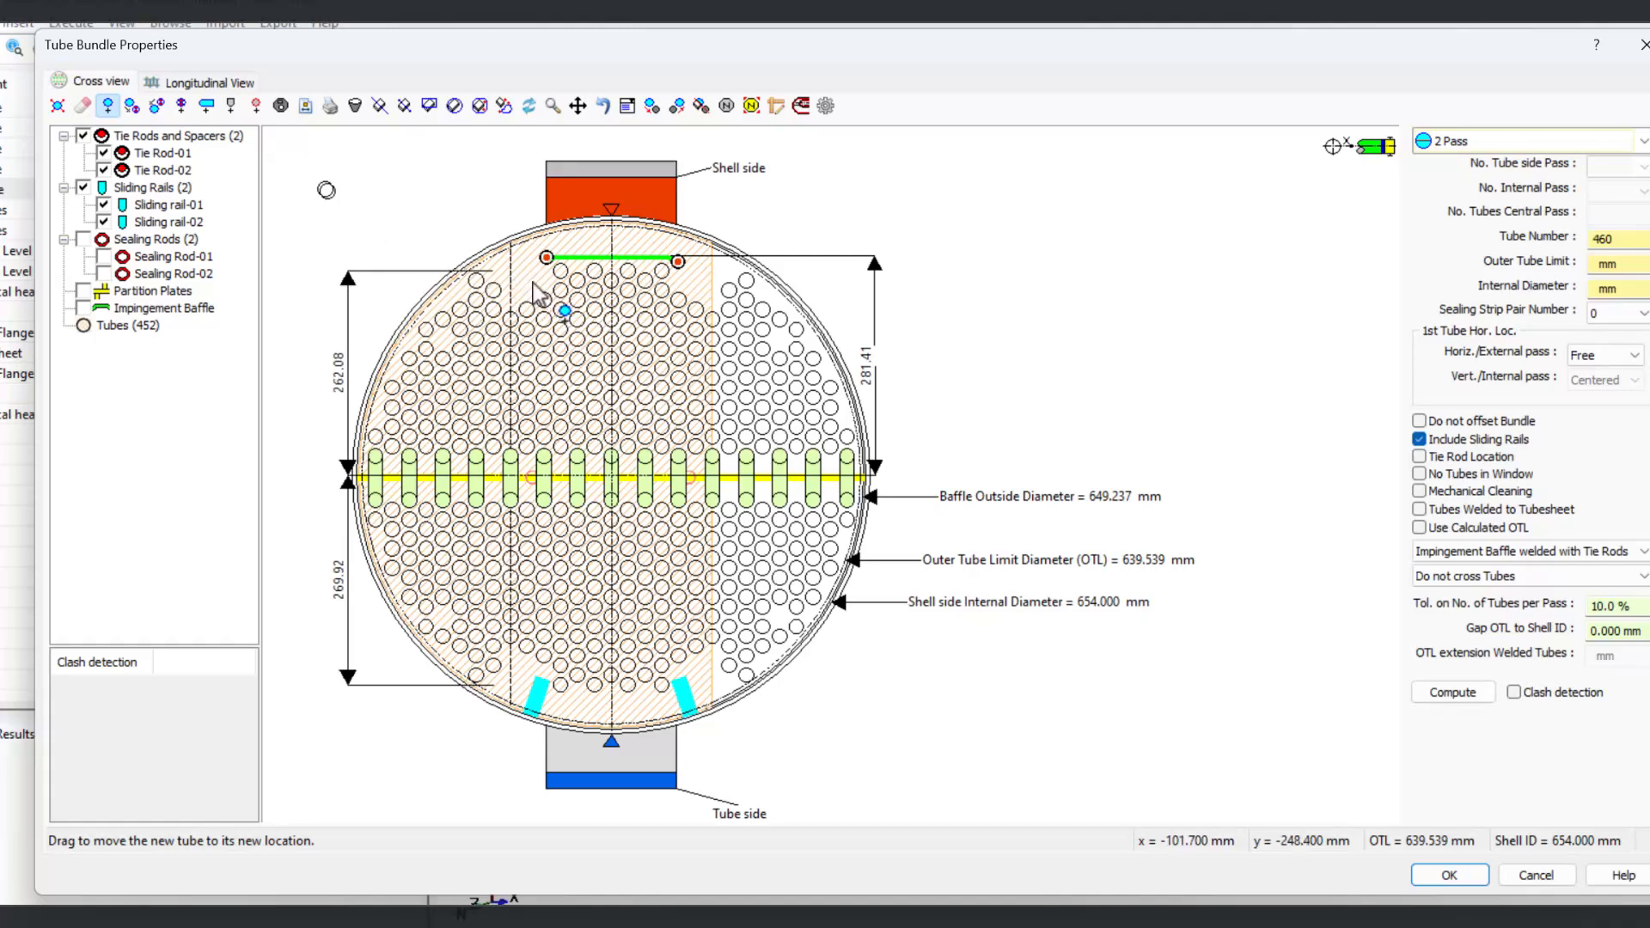
click(514, 305)
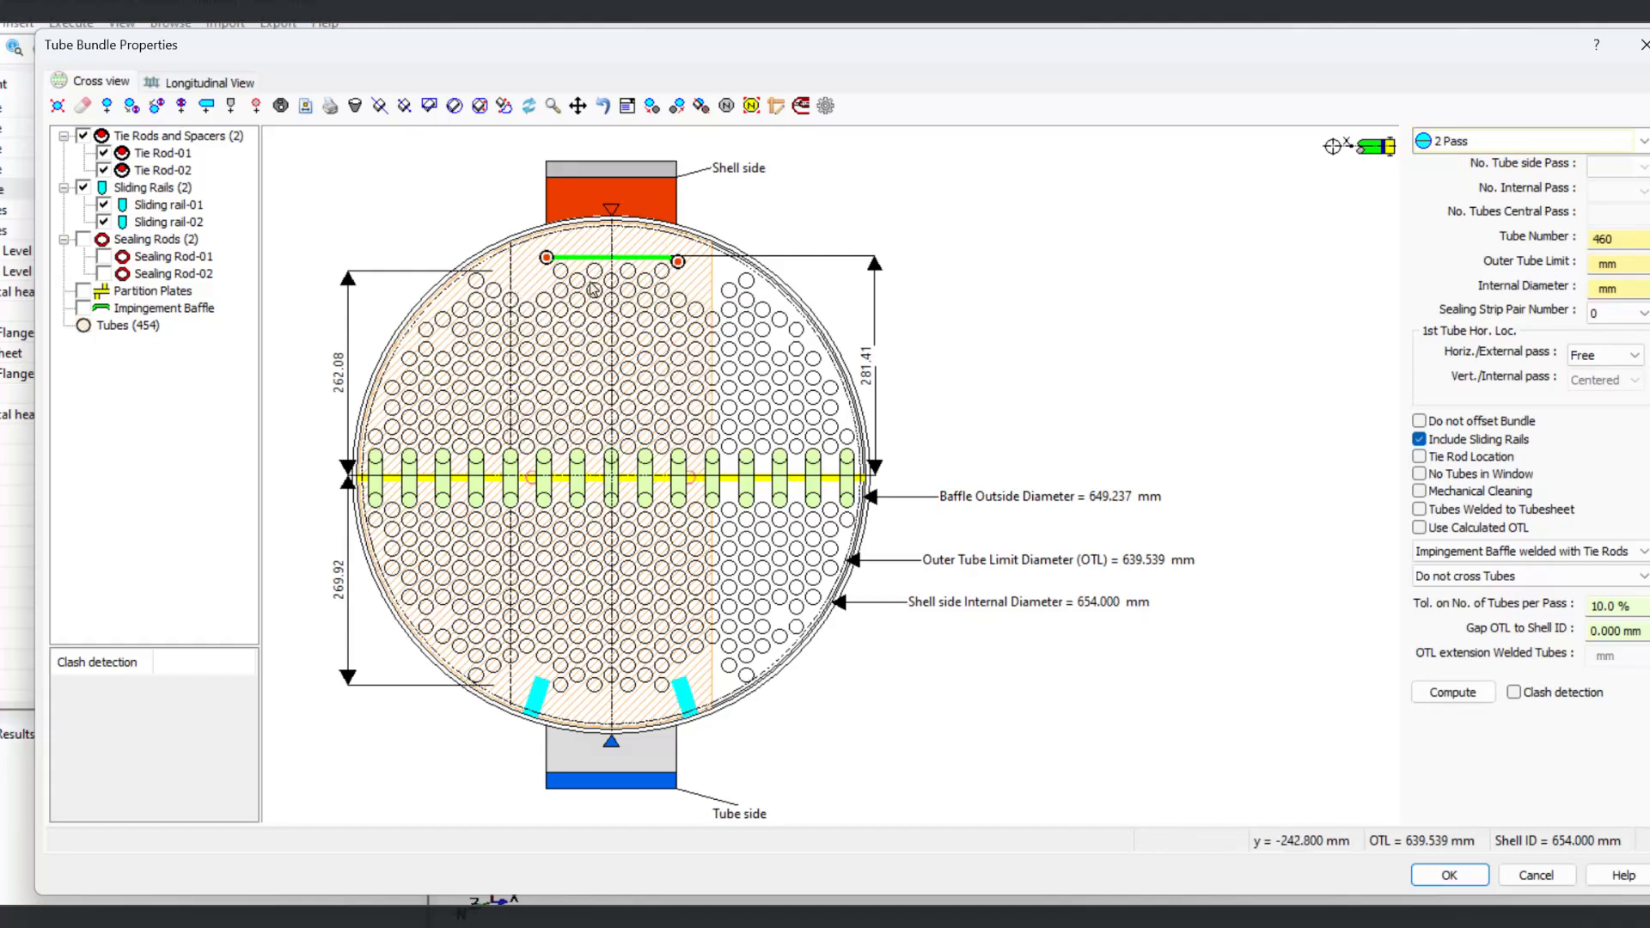
Step: Convert a tube in the upper-left area to a tie rod, then convert that tie rod back to a tube
click(132, 107)
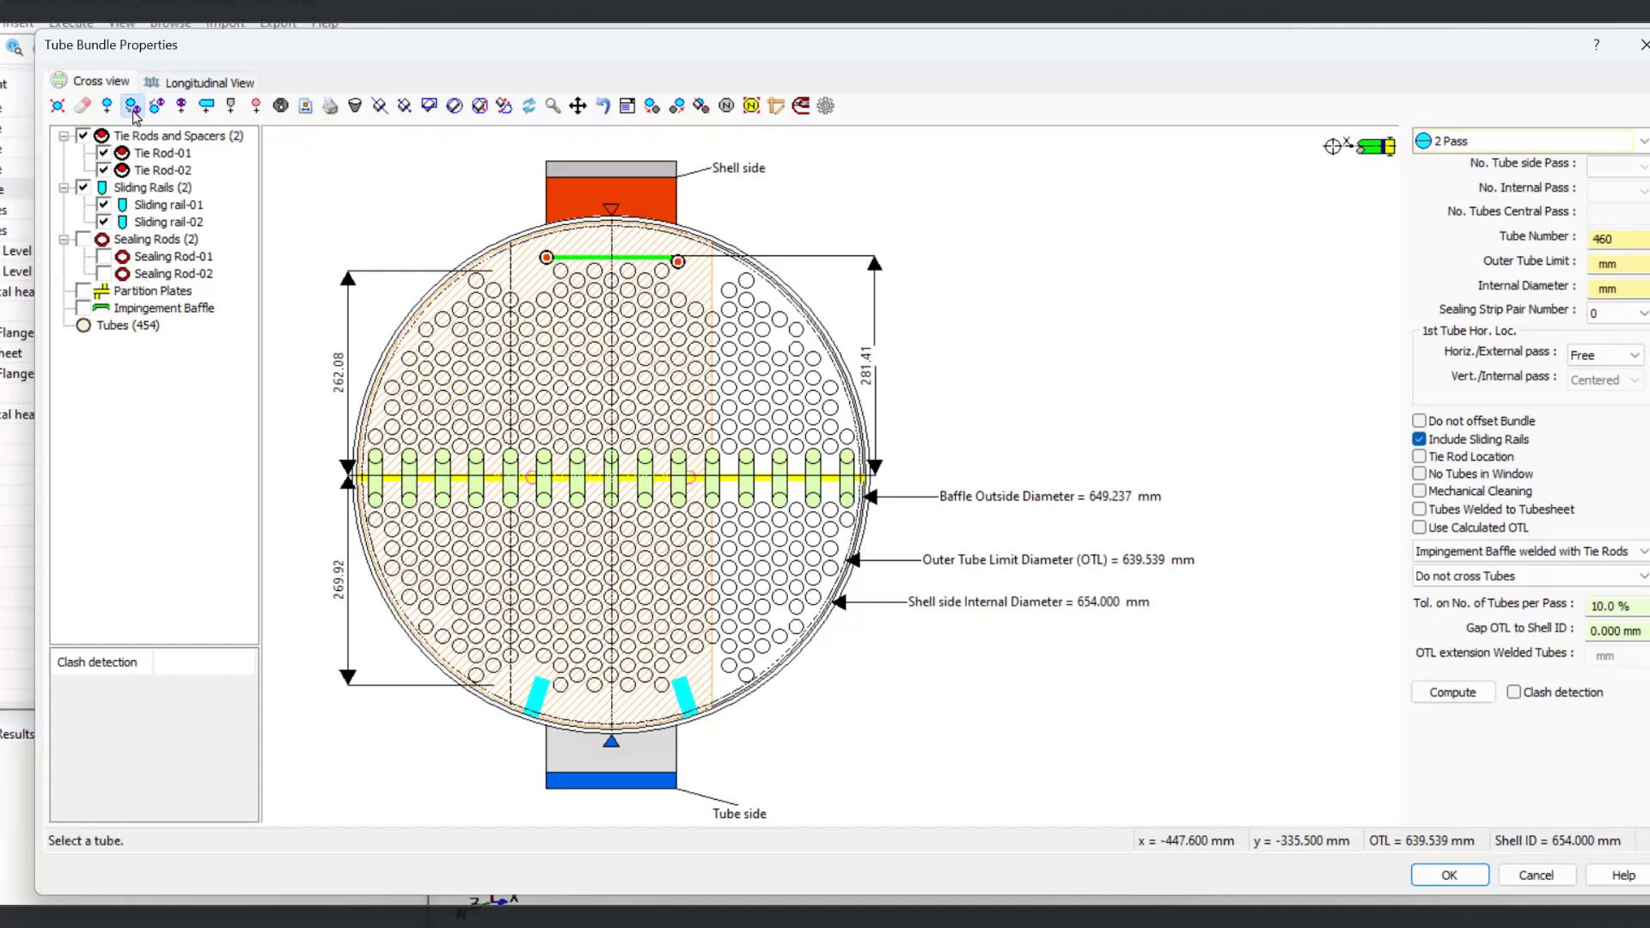
click(459, 369)
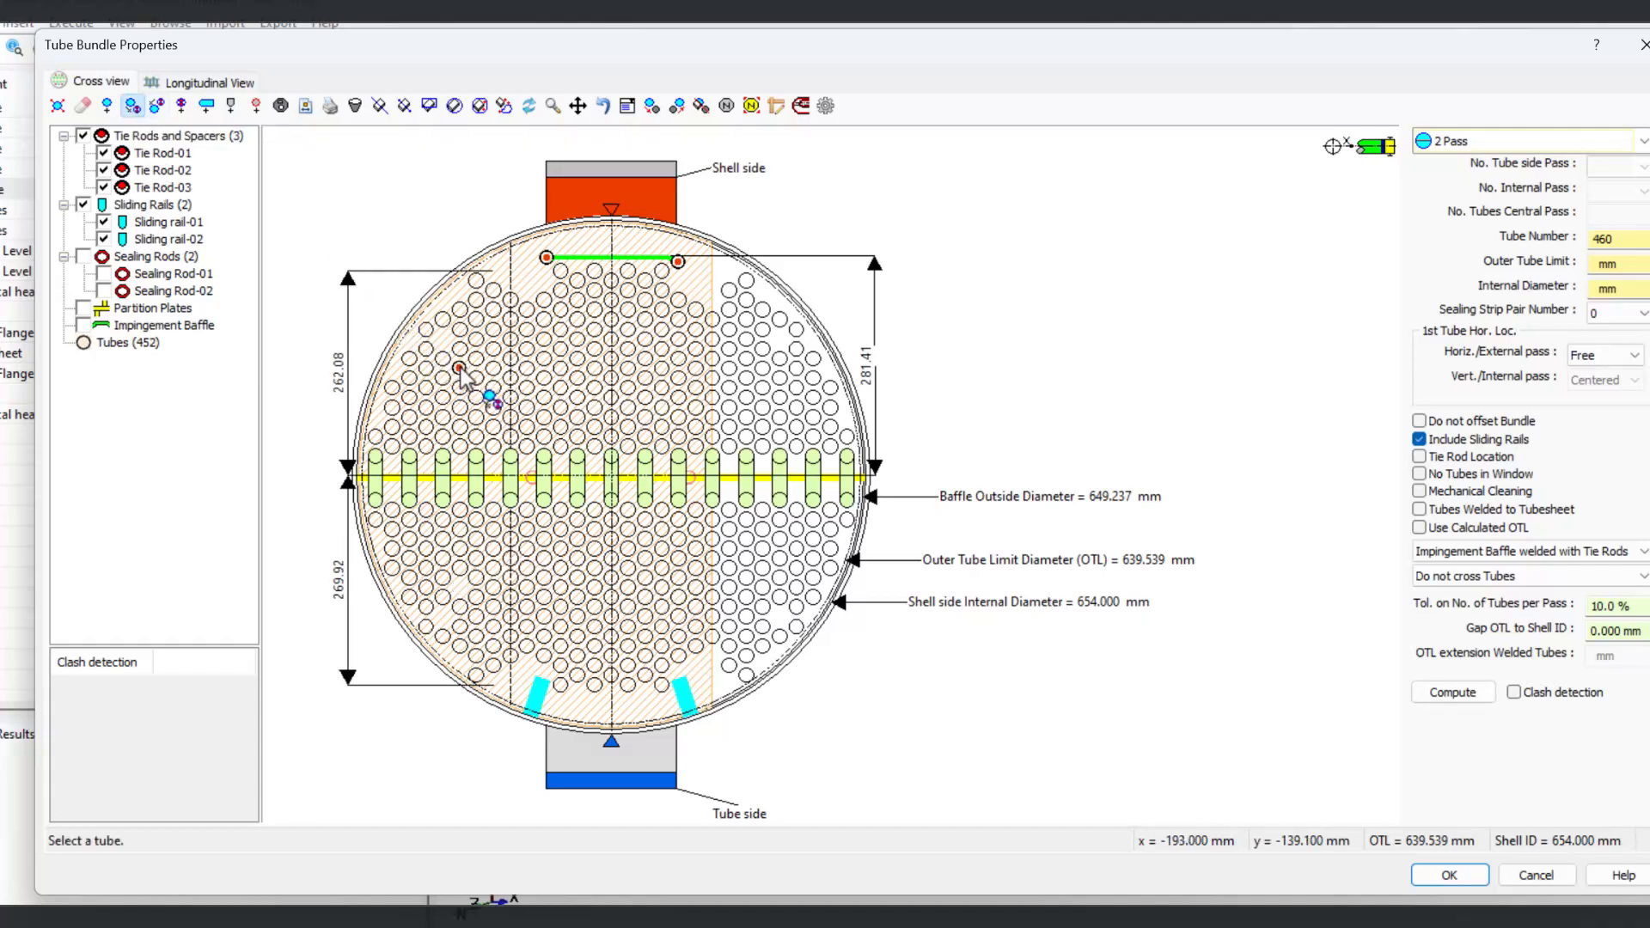
click(158, 106)
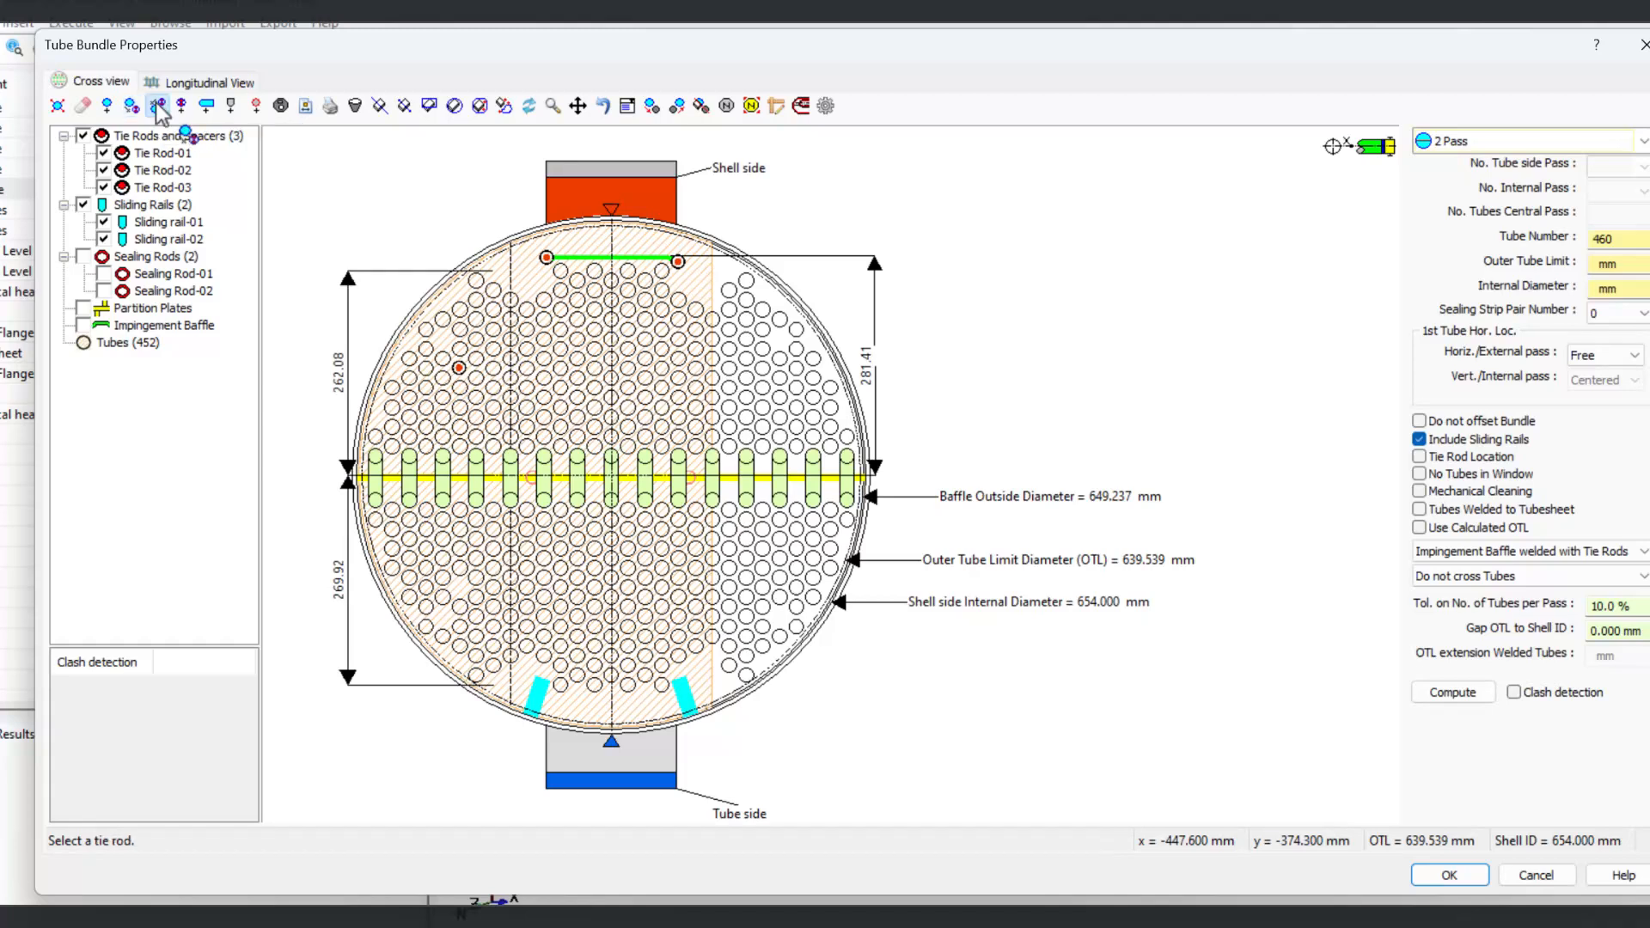
click(460, 368)
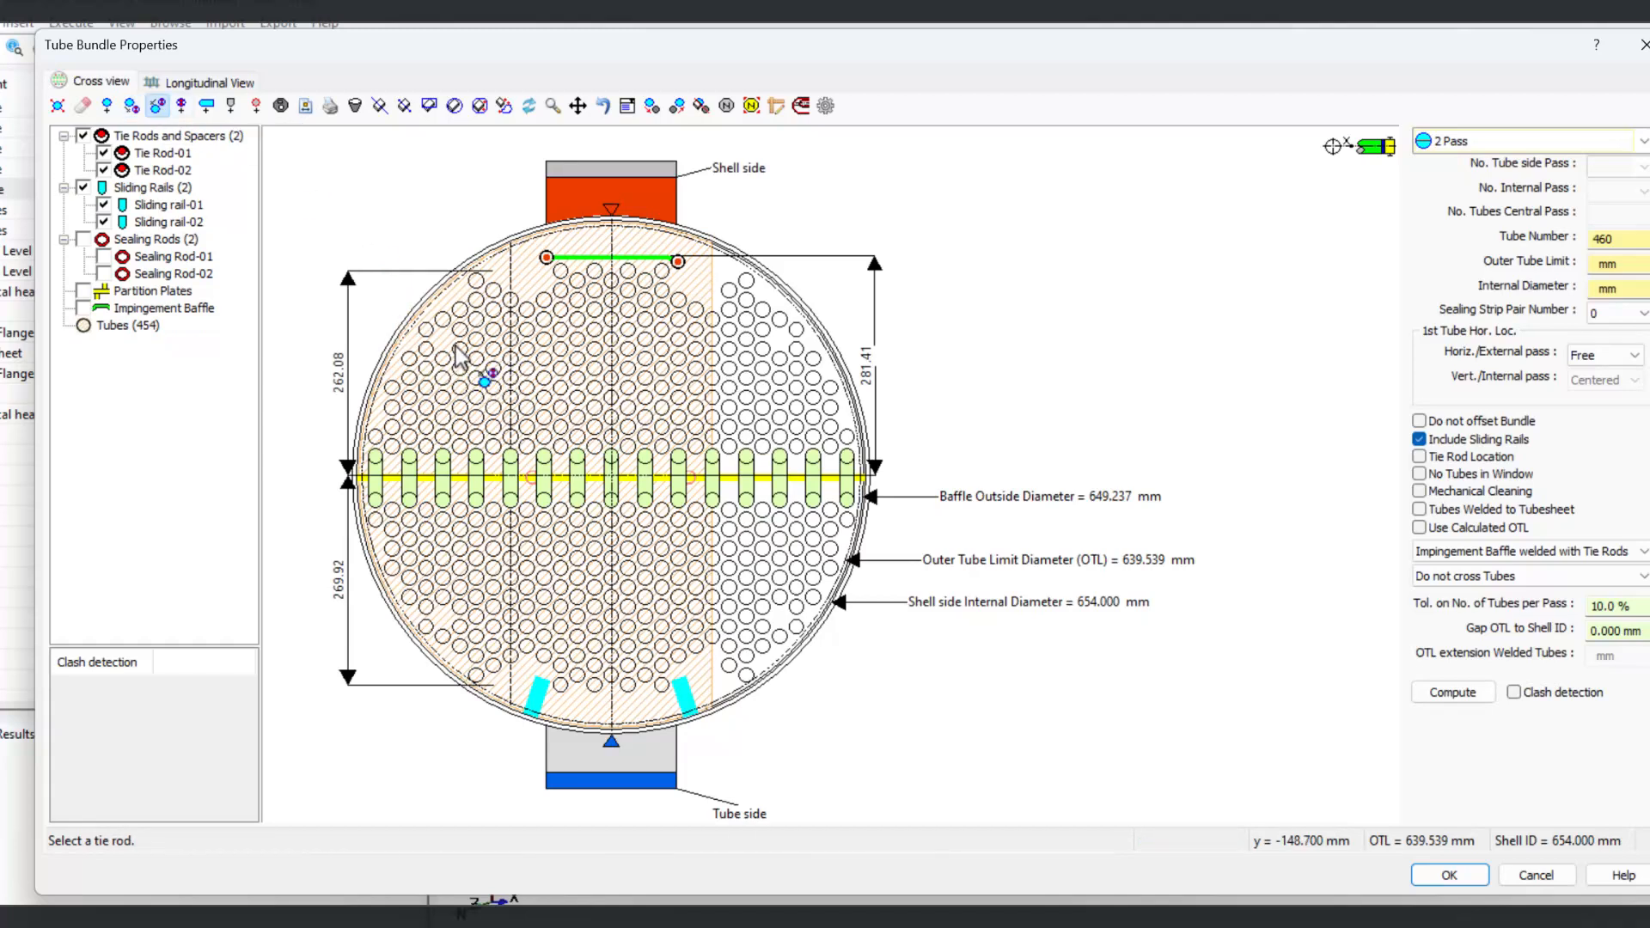
Step: Add a new tie rod in the upper-left area of the tube layout
click(182, 106)
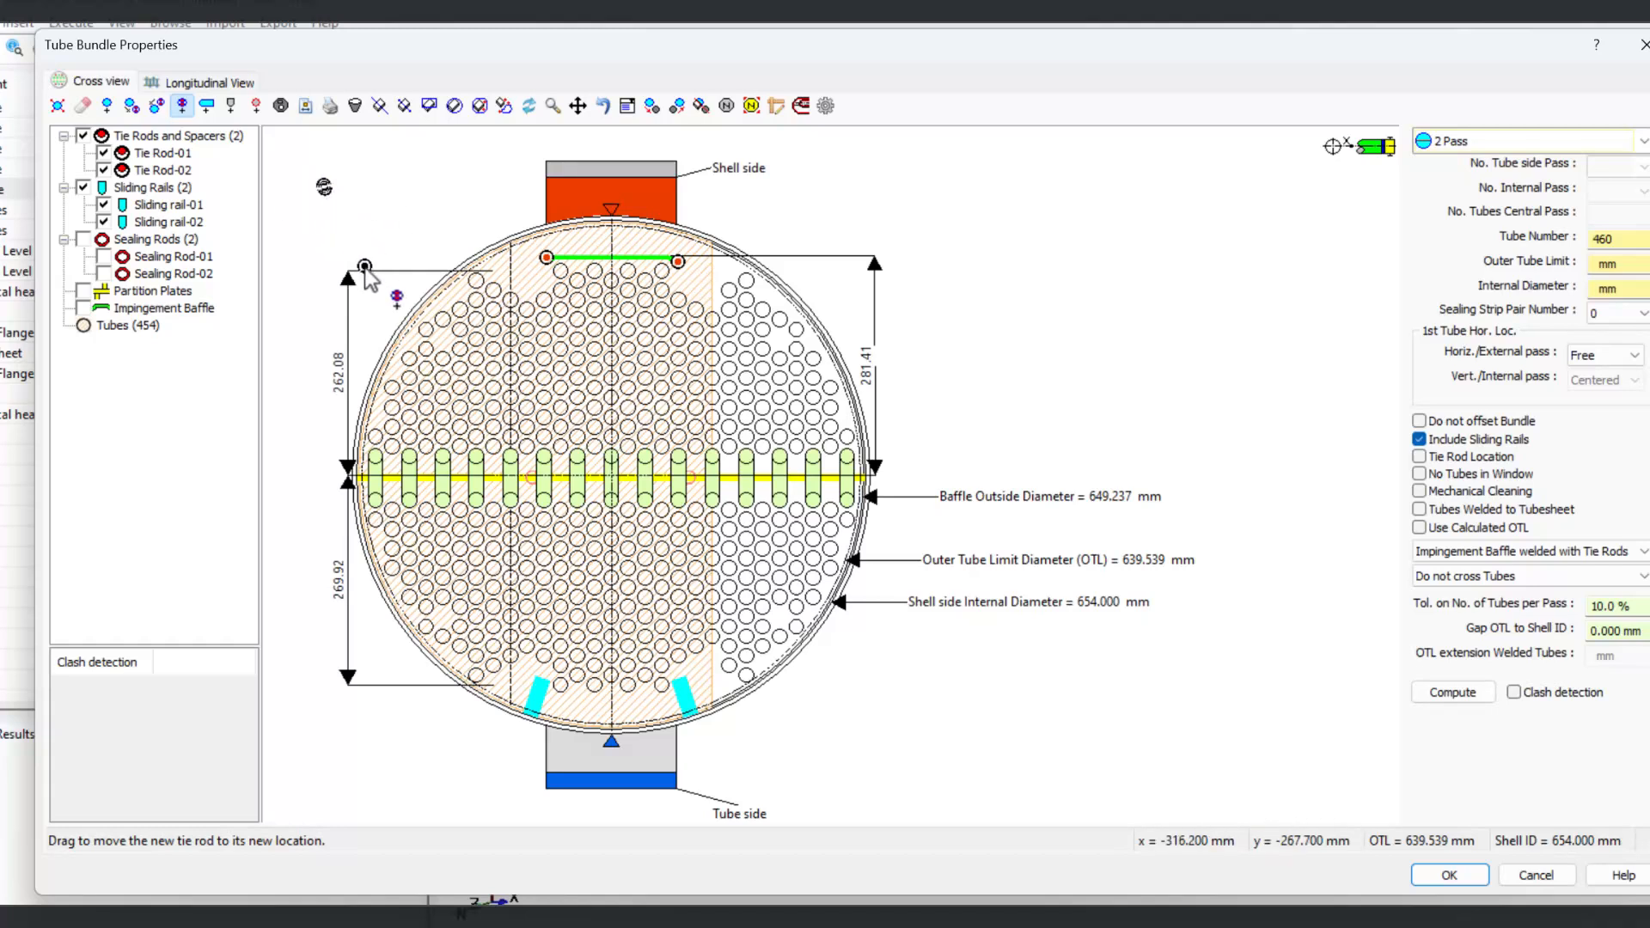
click(443, 339)
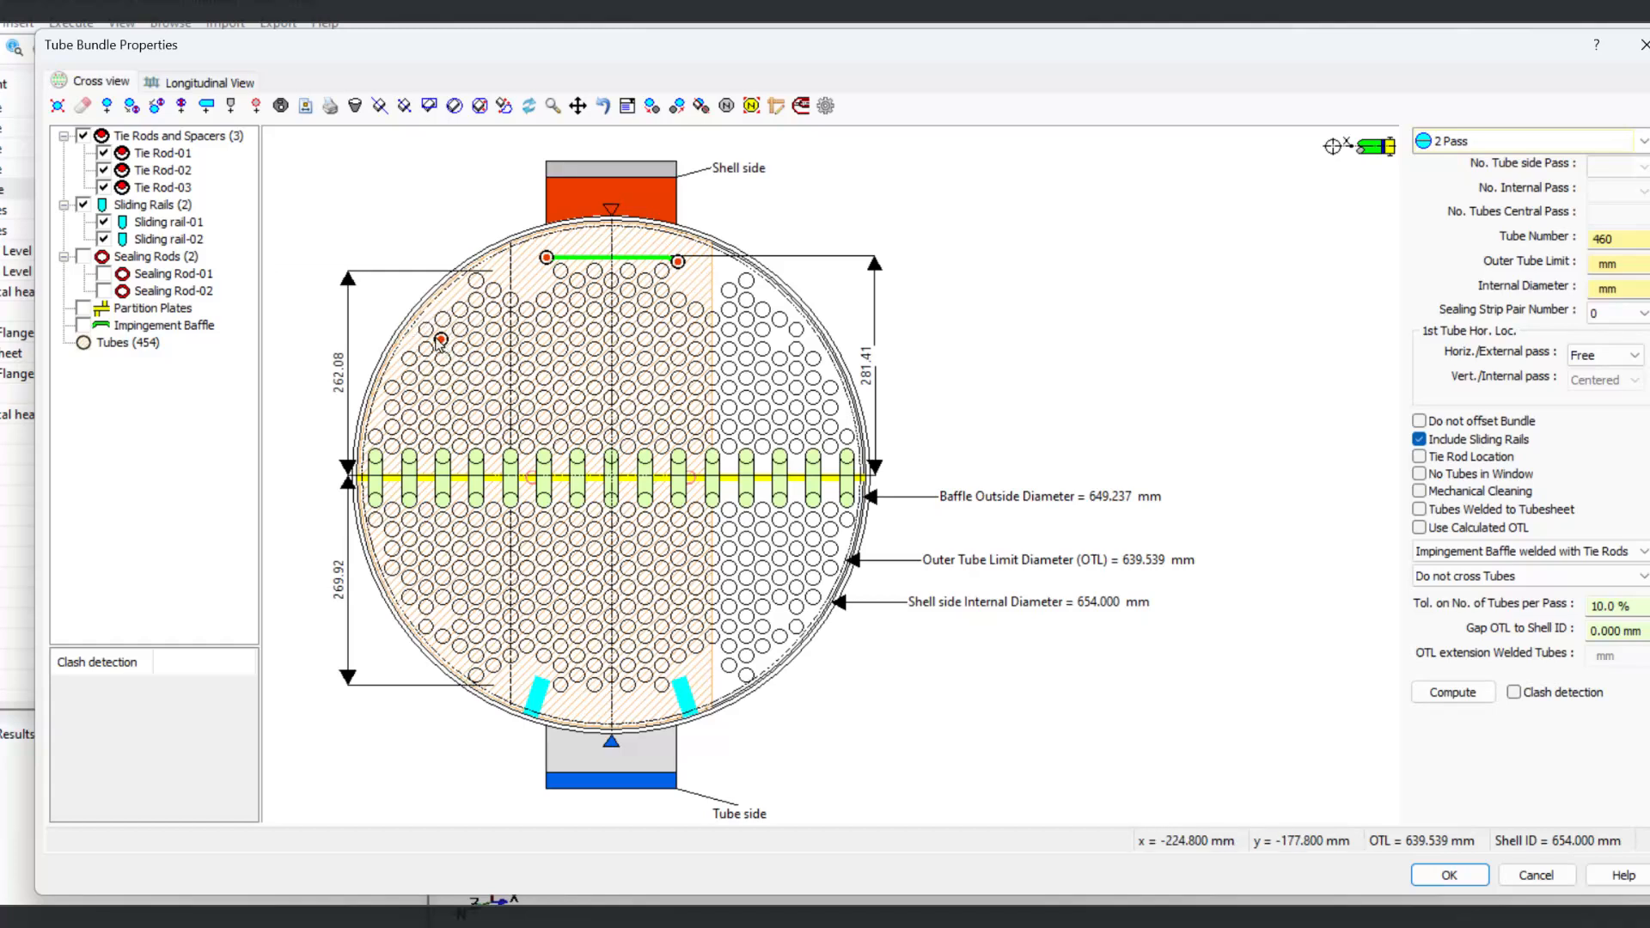
Step: Add a pair of sealing strips near the left edge of the bundle
mouse_move(441, 342)
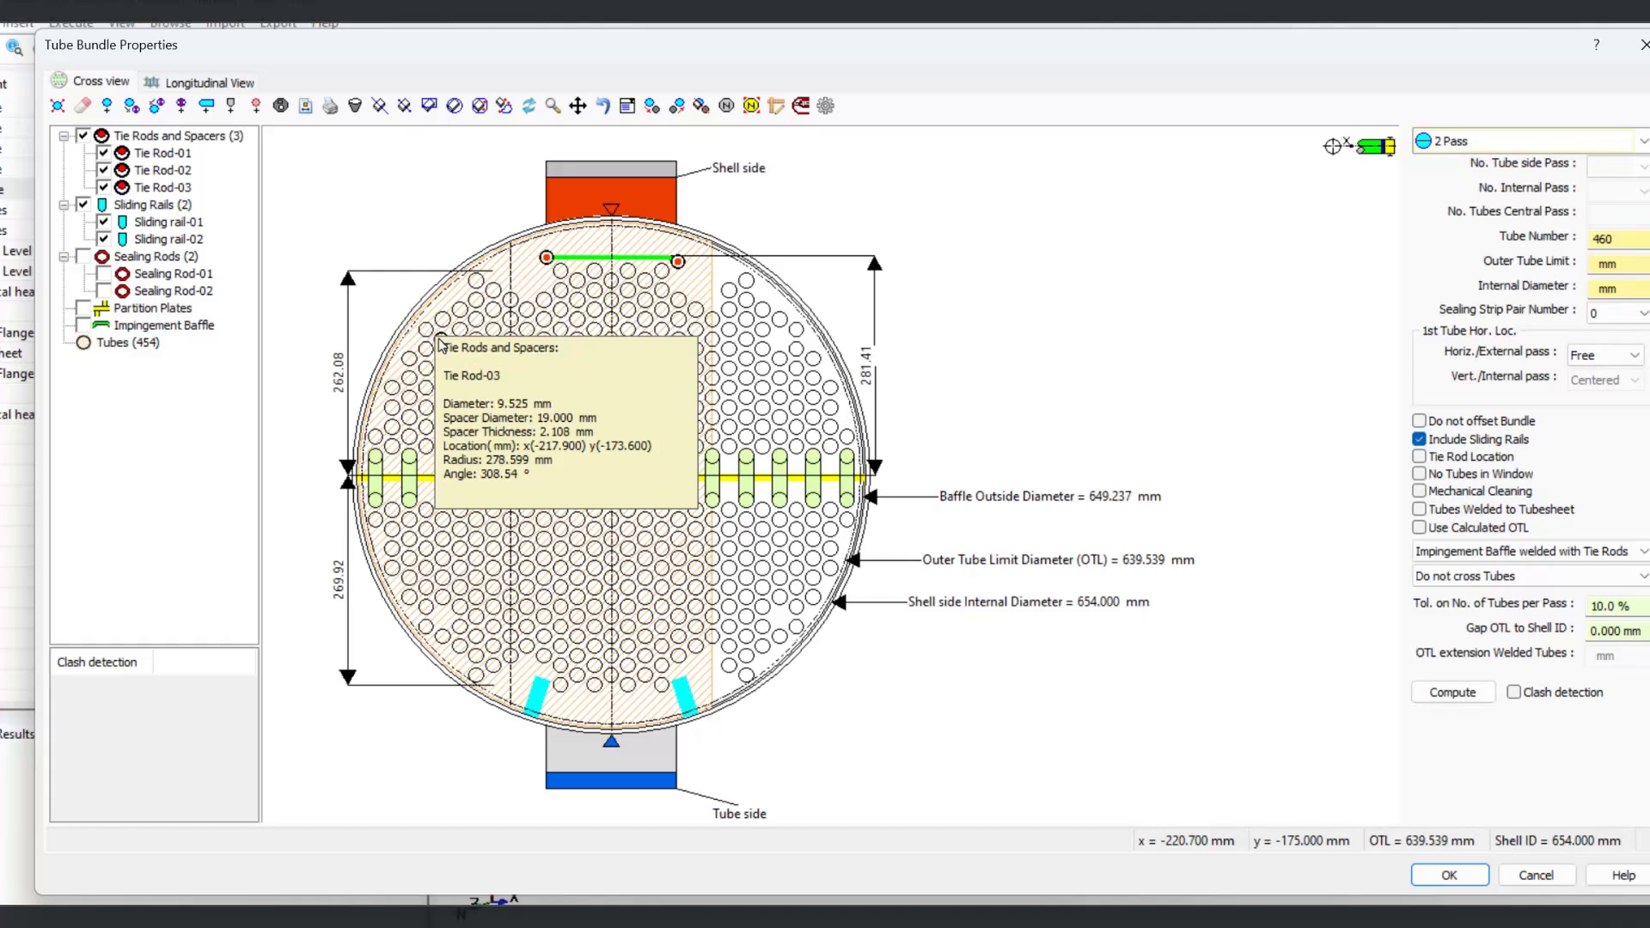
click(206, 105)
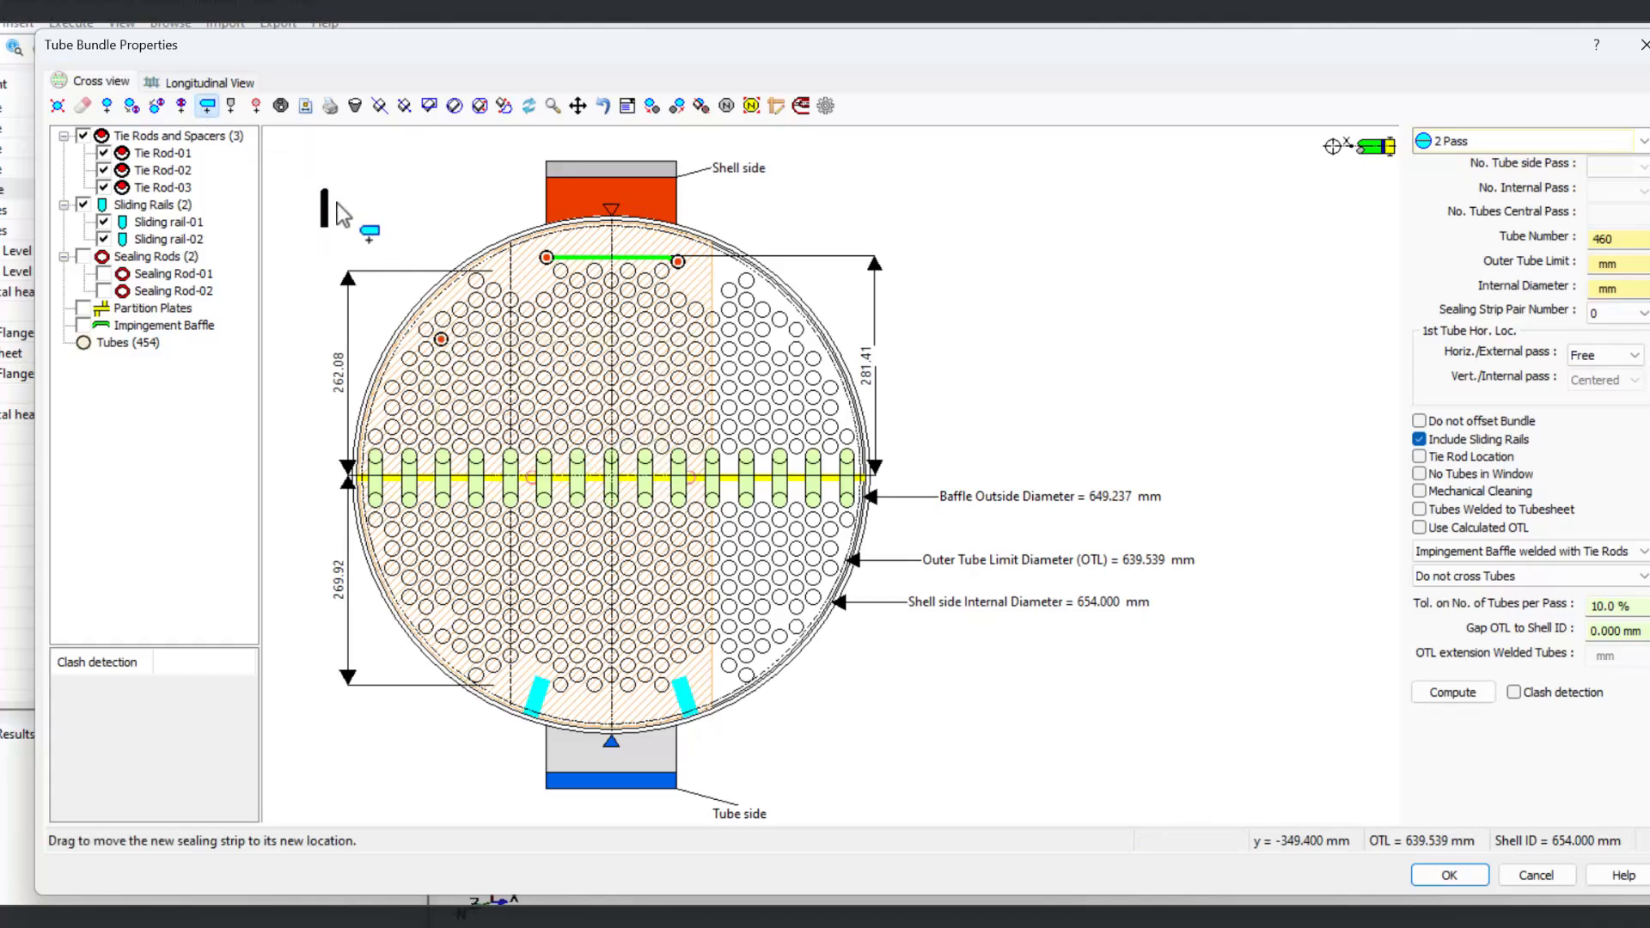
click(480, 282)
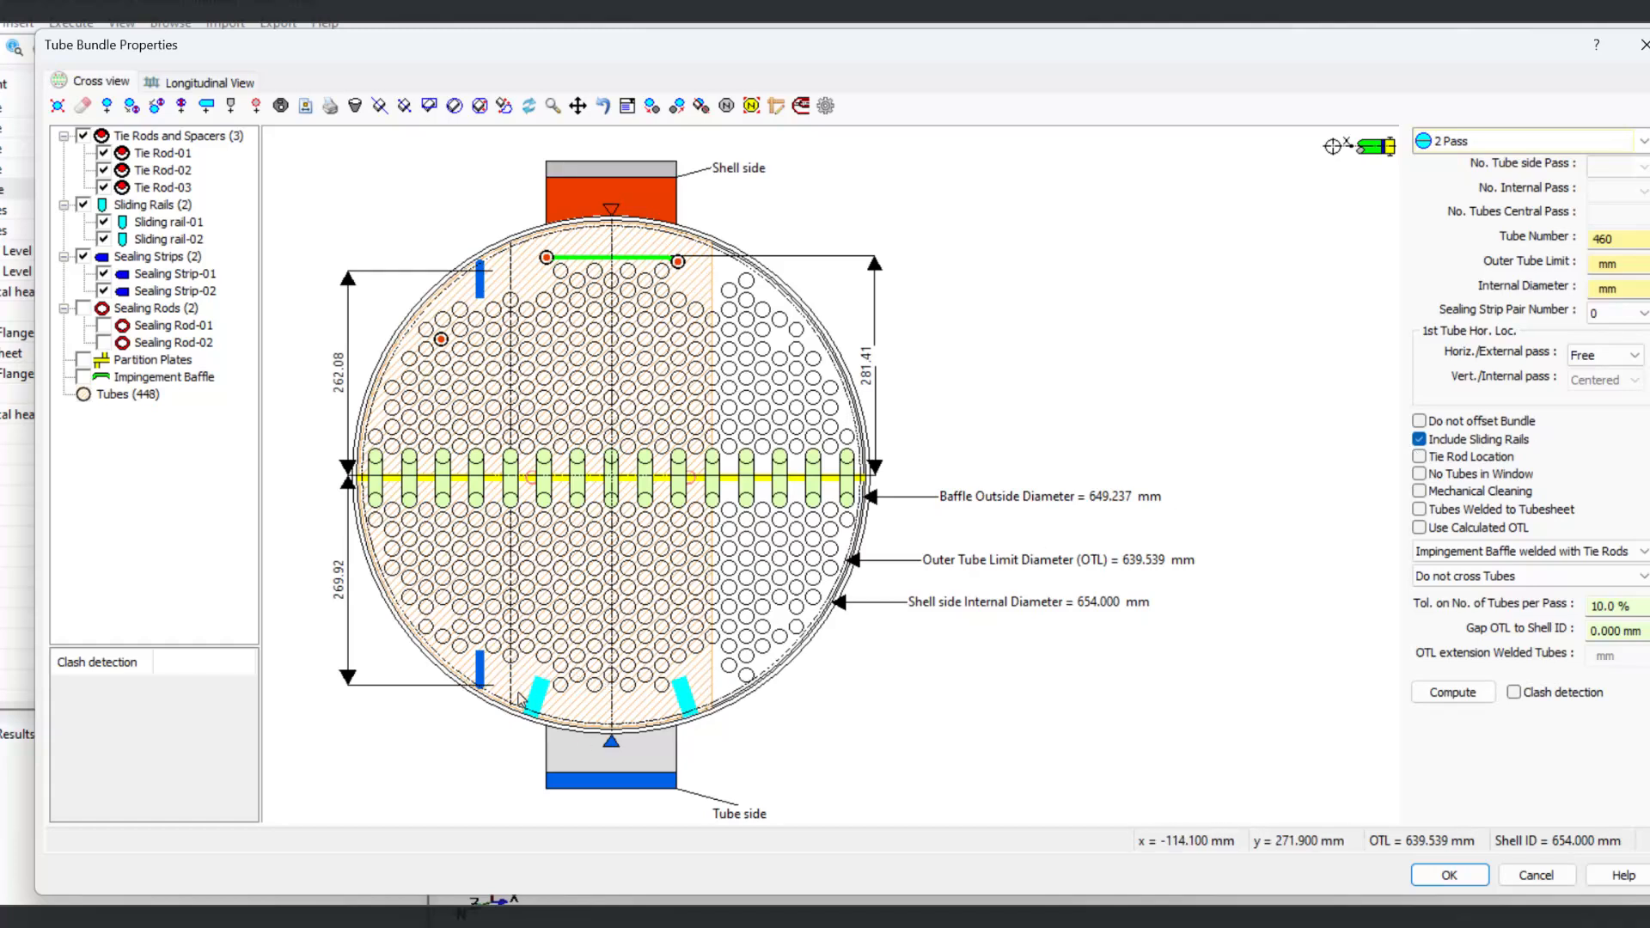
Step: Add a sealing rod near the top-left of the bundle
click(257, 105)
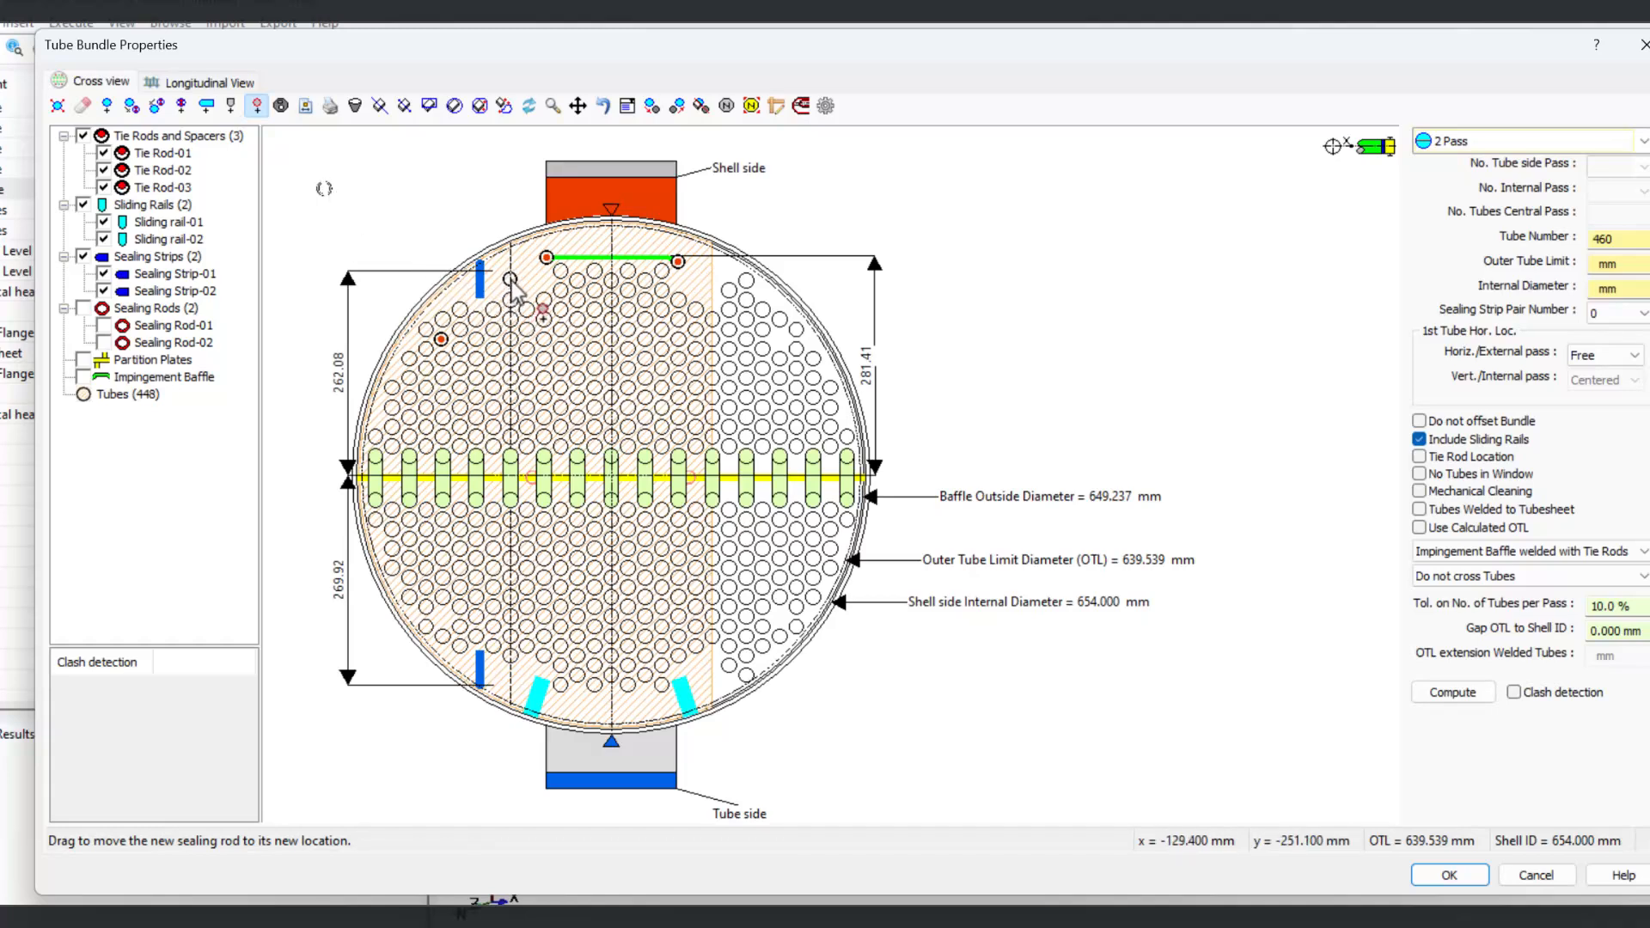
click(510, 284)
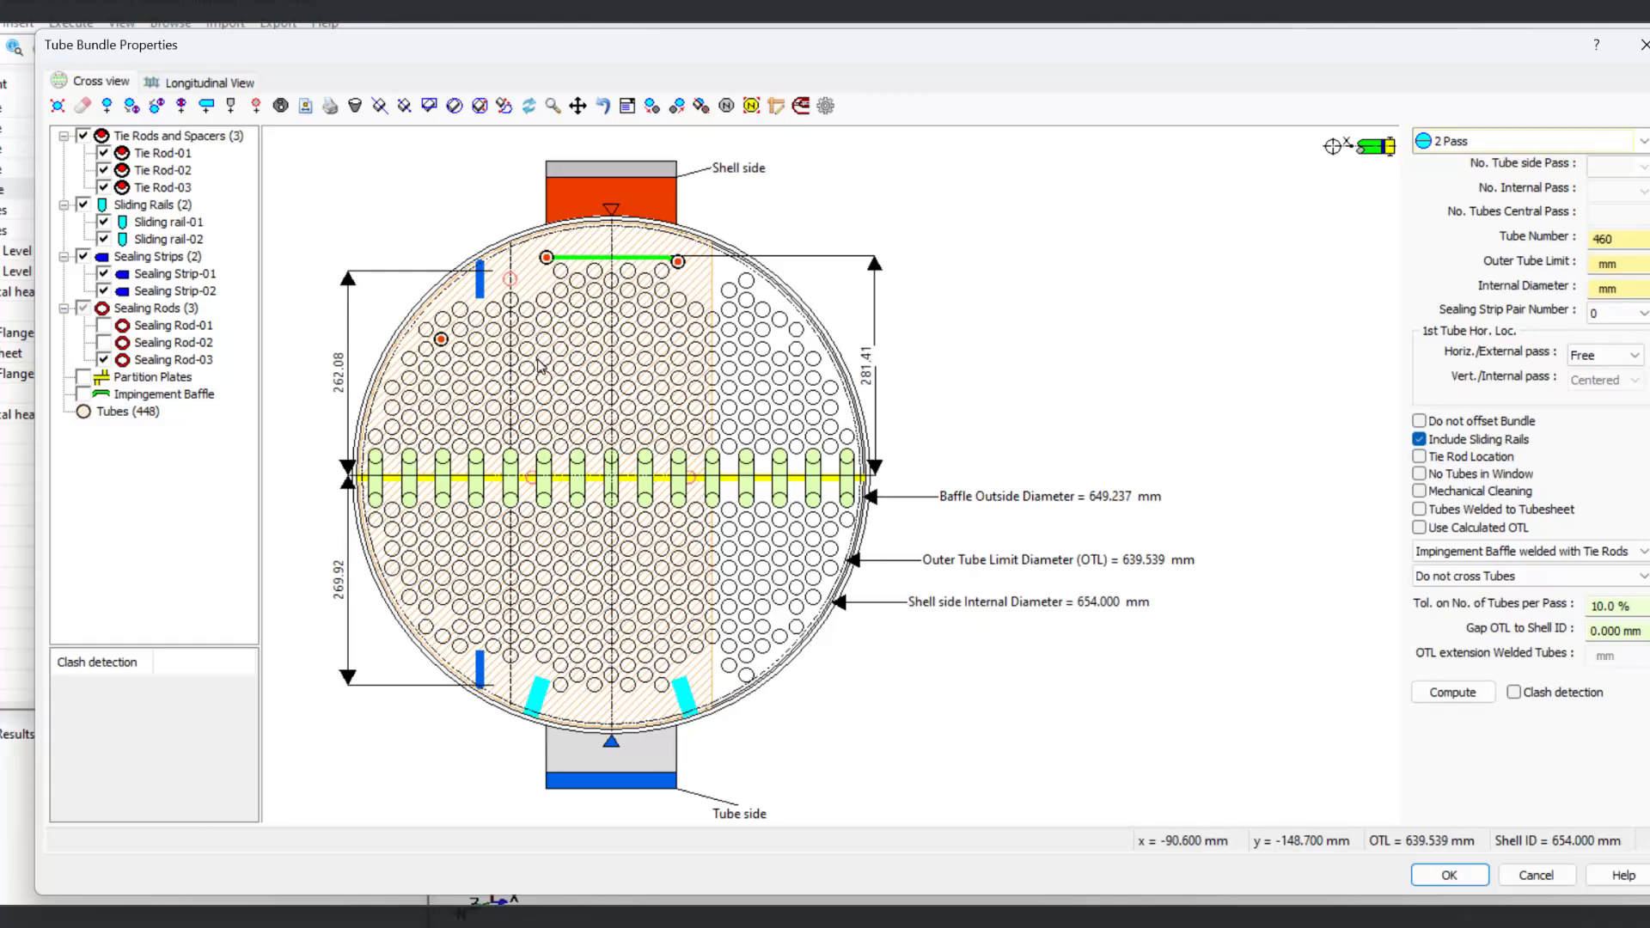
Step: Open the area-without-tubes definition for circular area 1 and confirm it
click(280, 105)
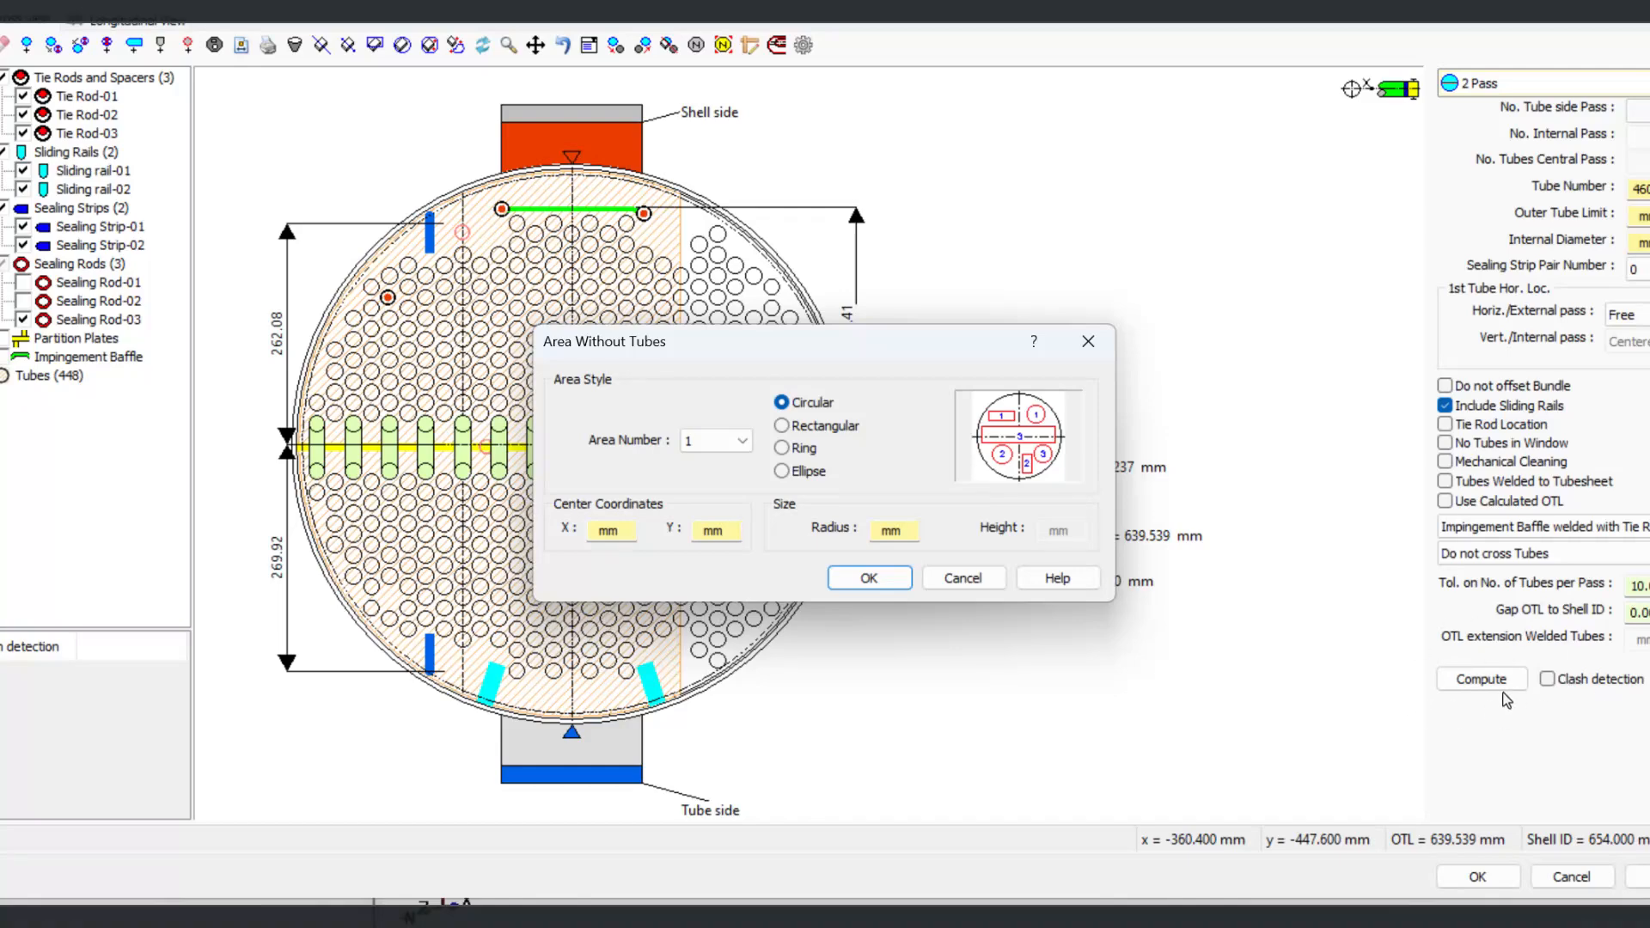
click(866, 577)
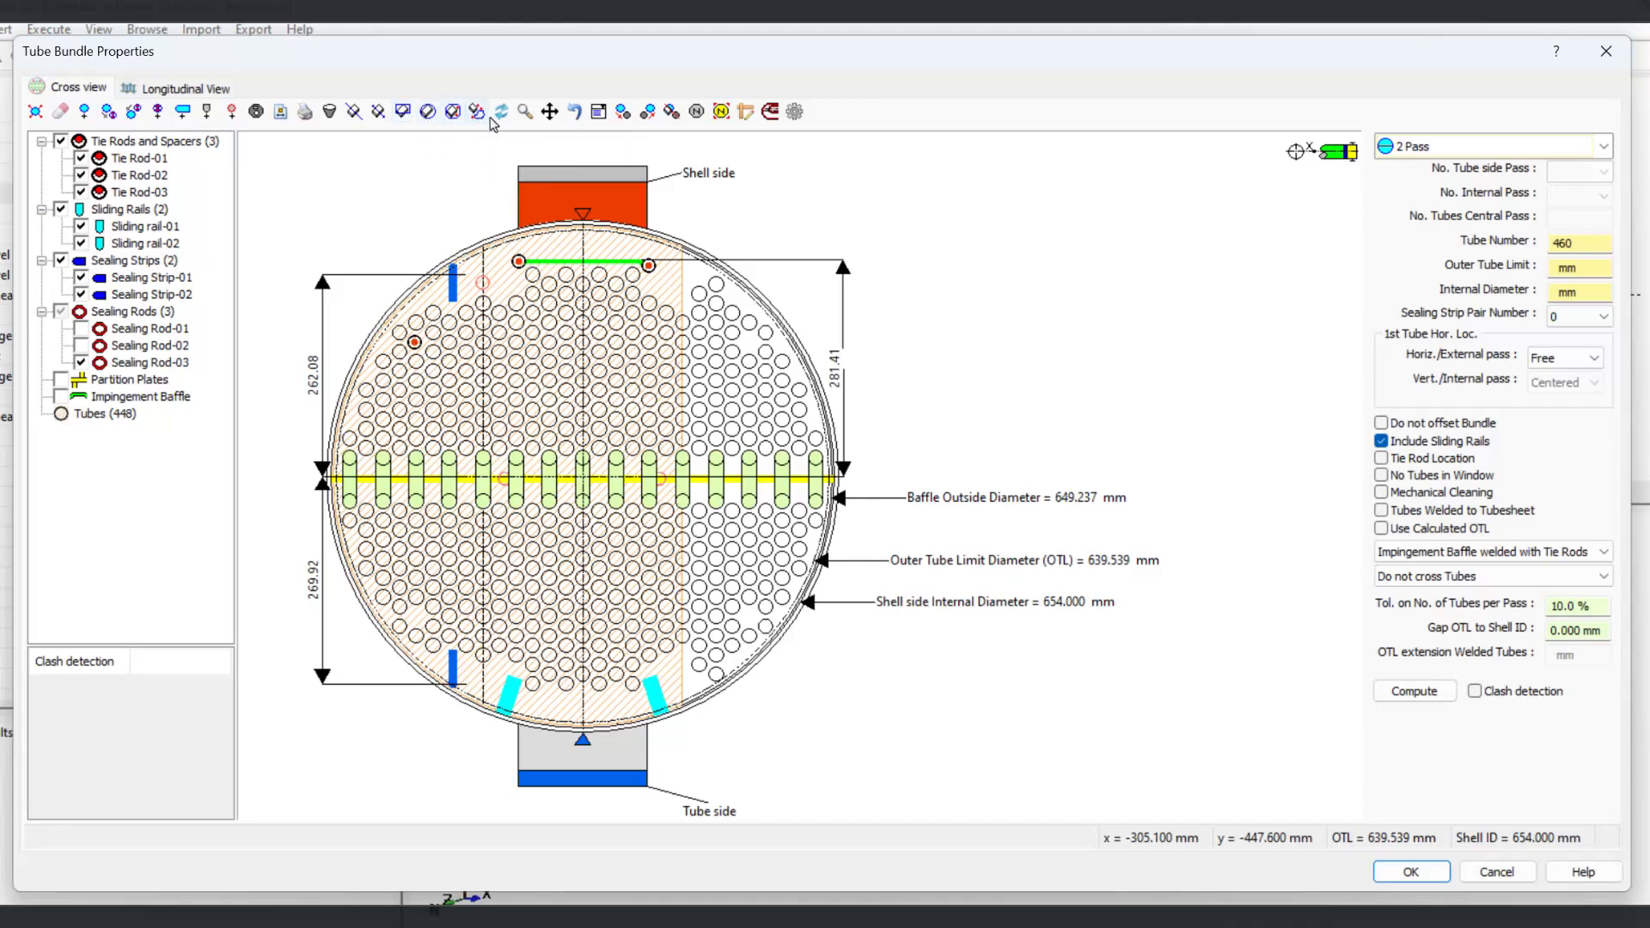
Step: Change a tube in the upper-right area to a dummy tube, then revert the dummy tube to a normal tube
click(623, 111)
click(720, 367)
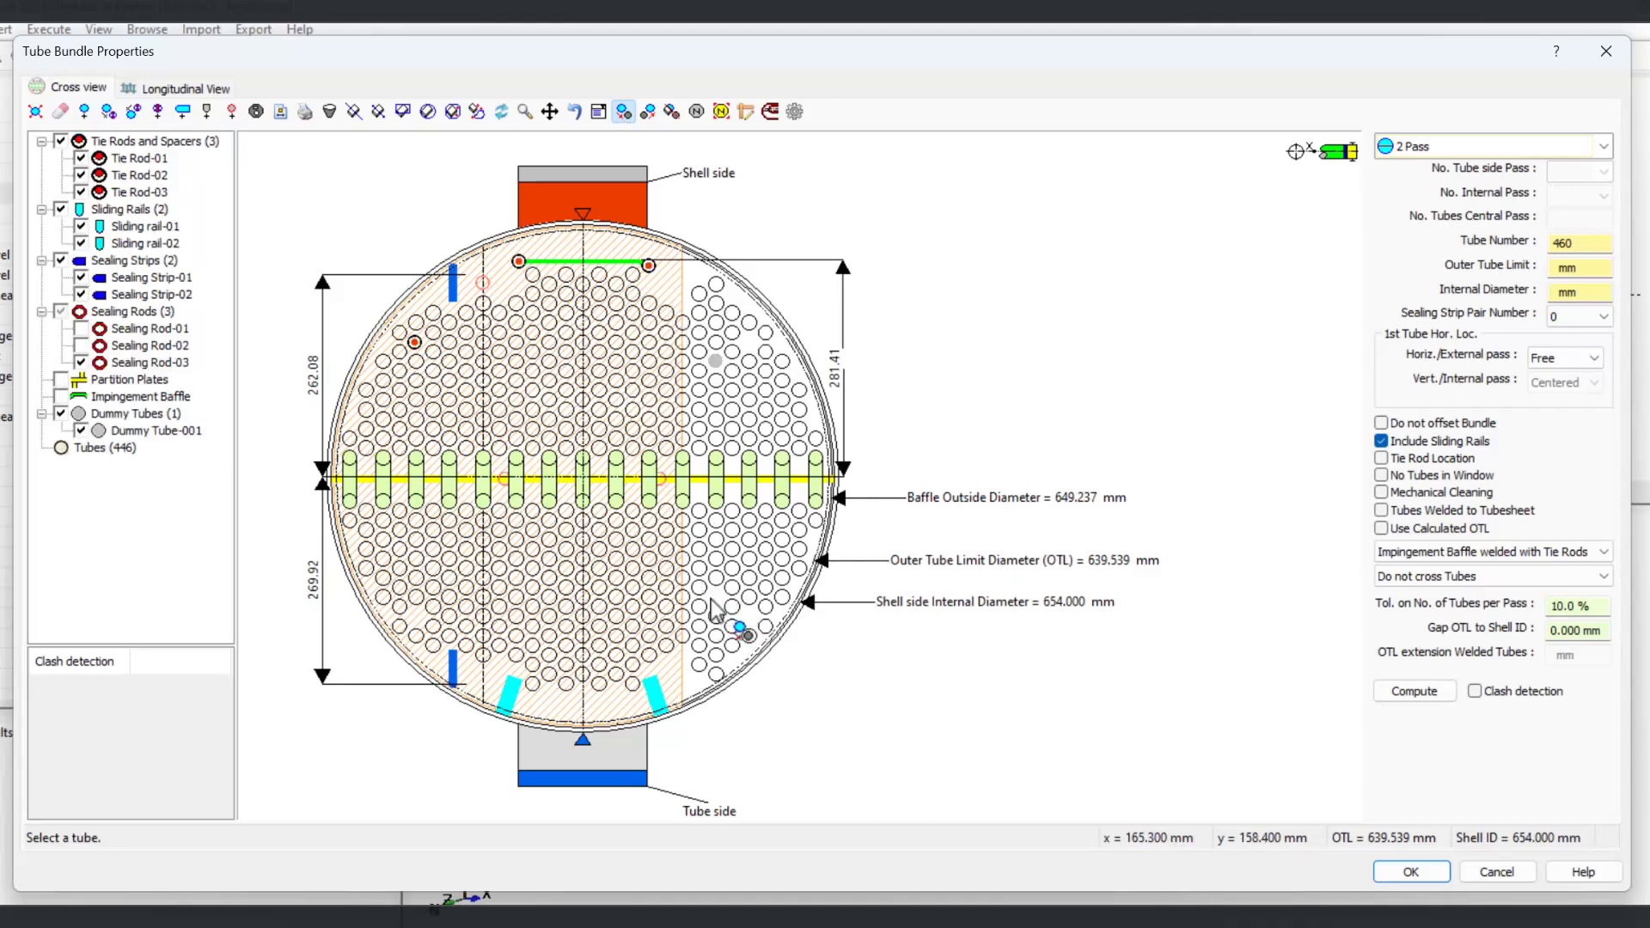
click(647, 111)
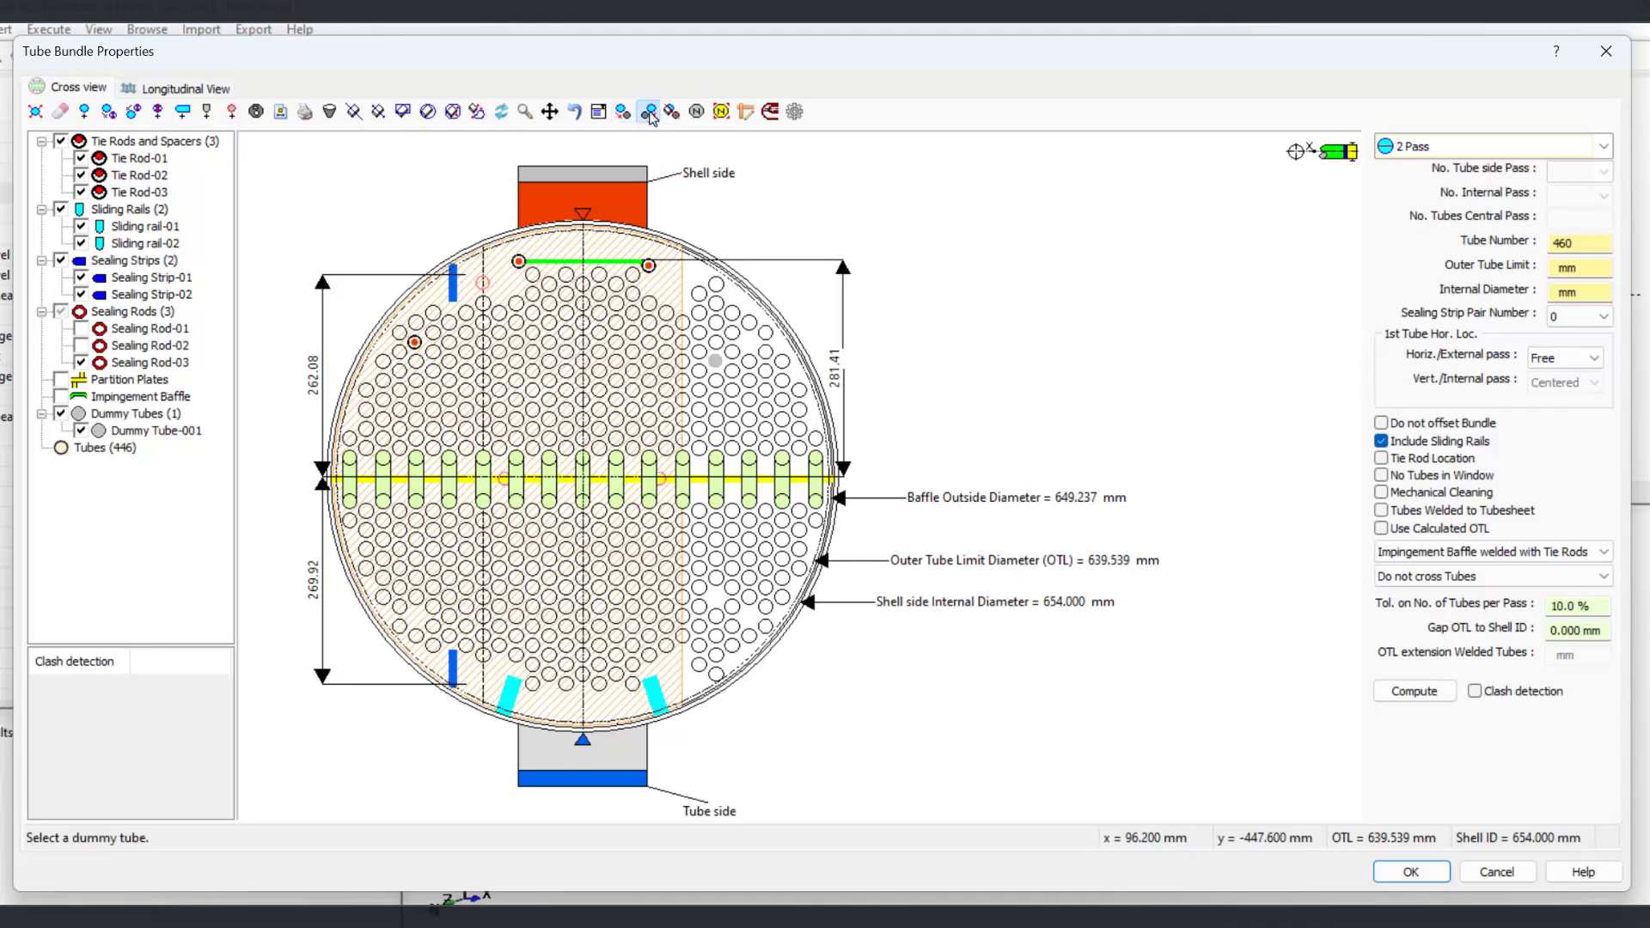
click(715, 360)
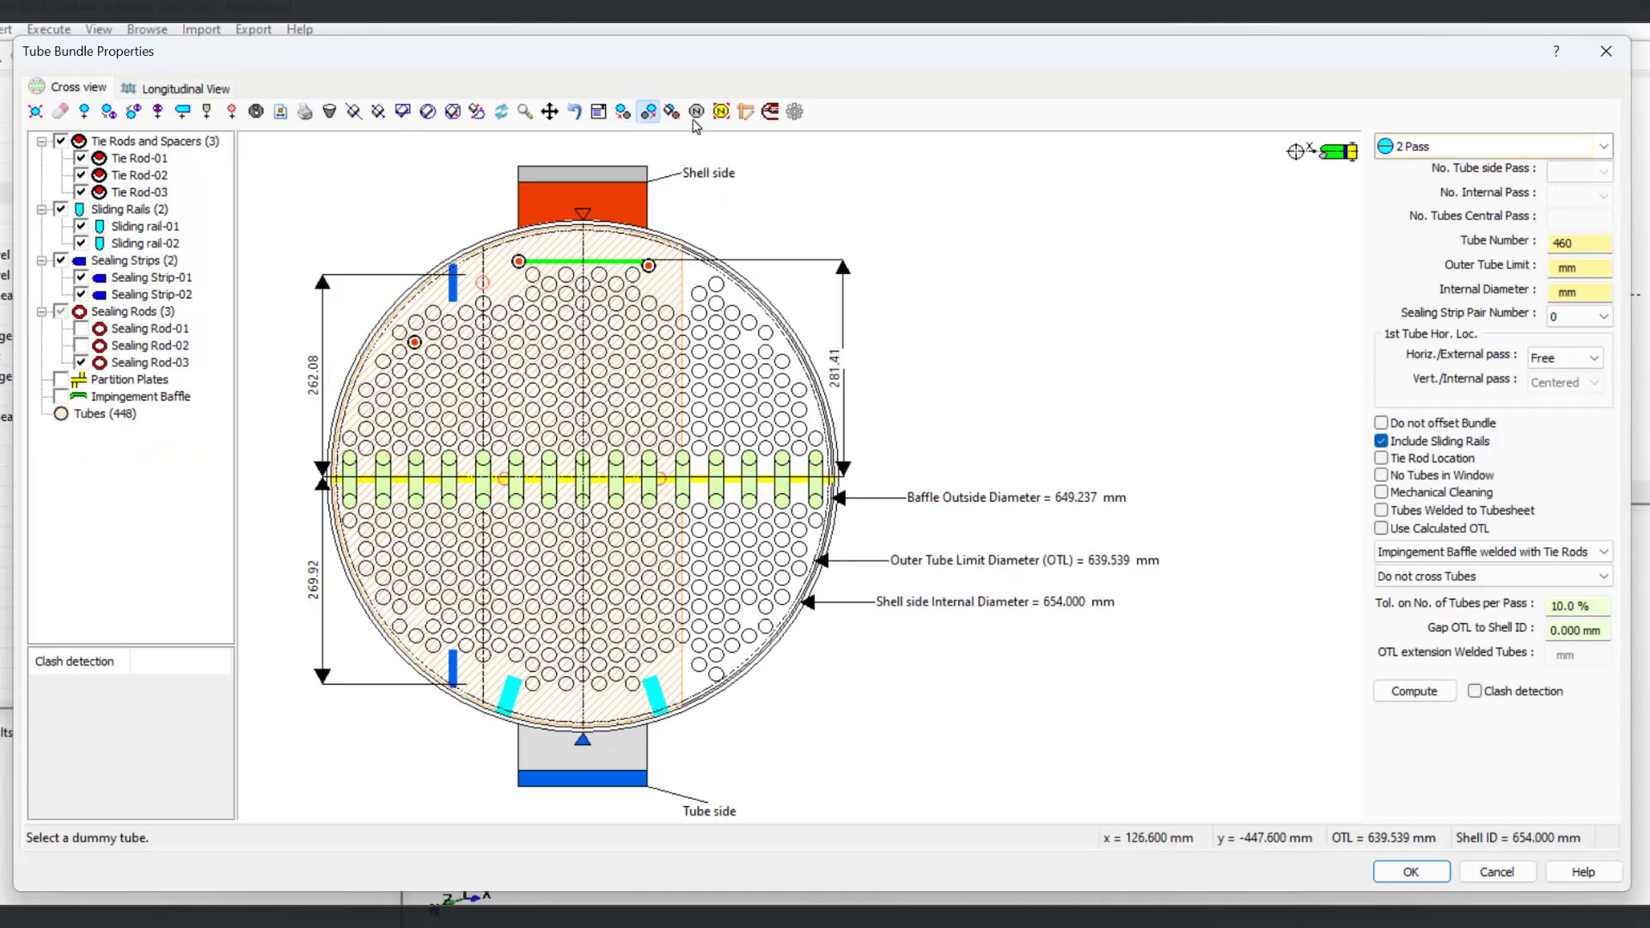
Step: Display the bundle's pass order and cancel the tube bundle properties
click(721, 112)
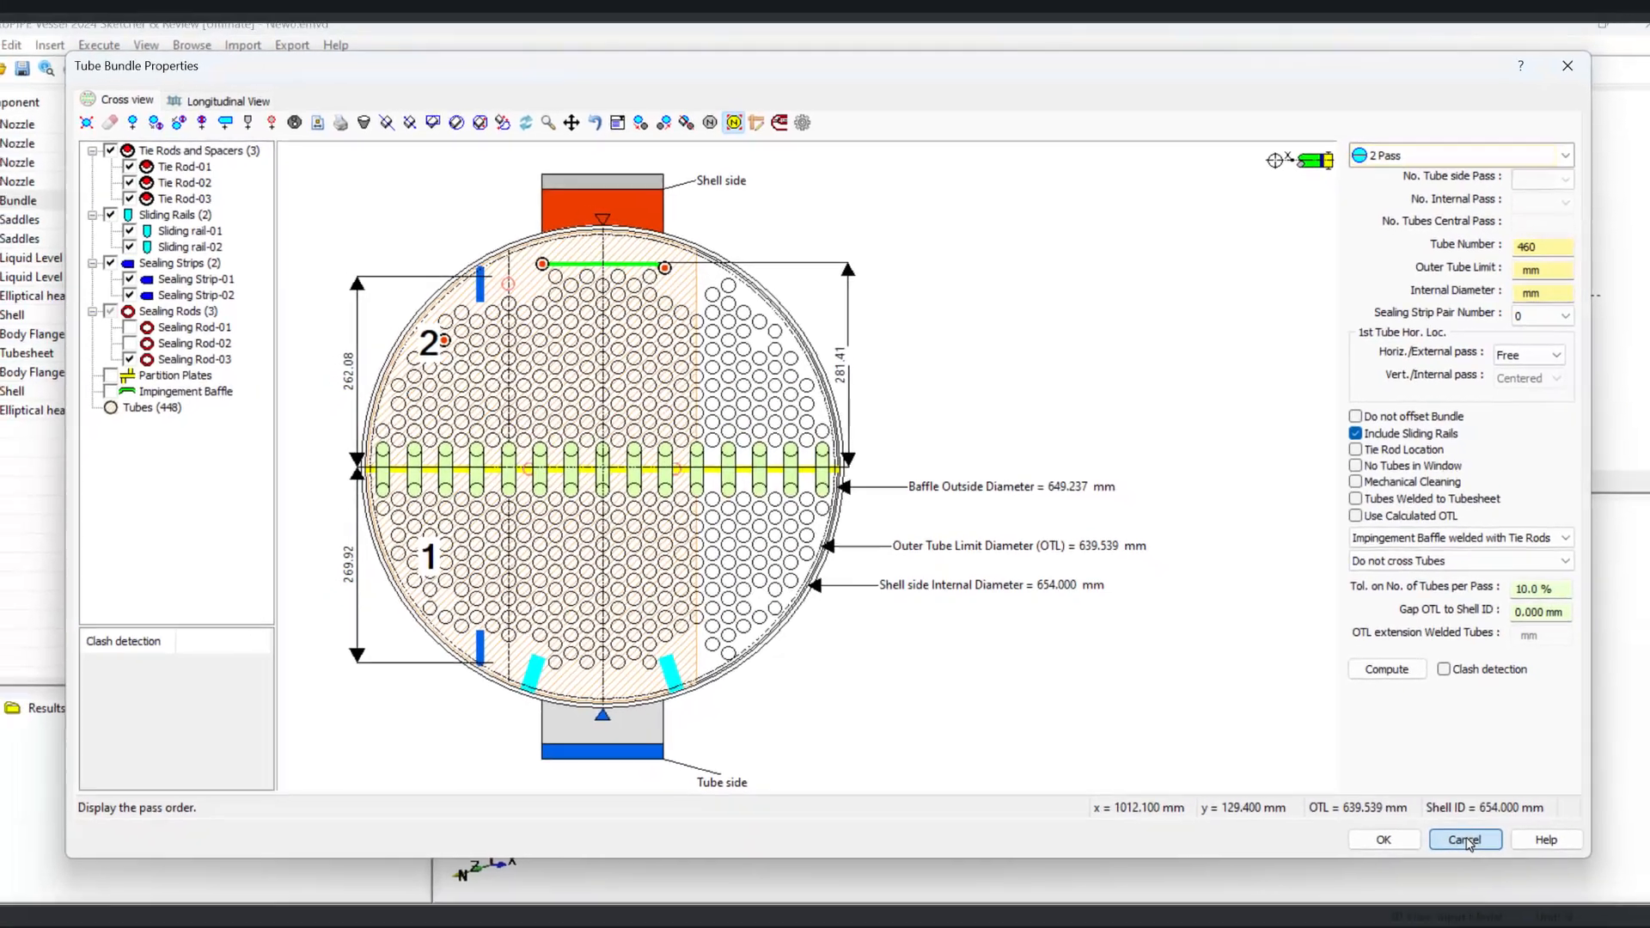
click(1498, 872)
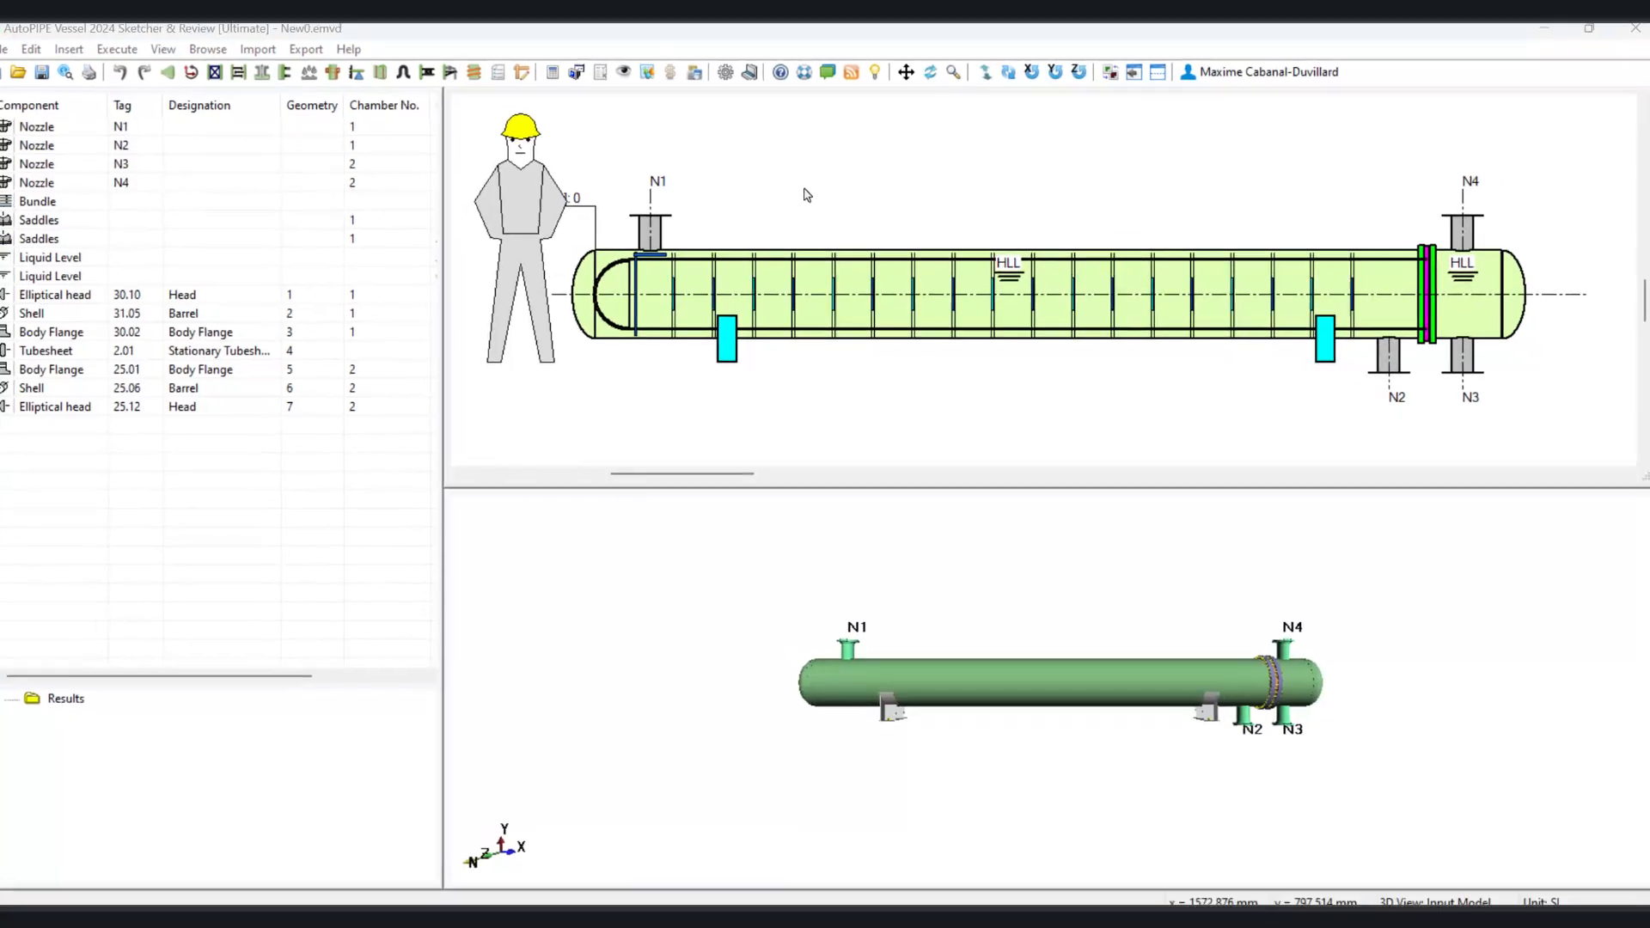
Step: Open the exchanger properties' bundle settings and clear Compute for the shell inlet and outlet flow sections
double_click(807, 195)
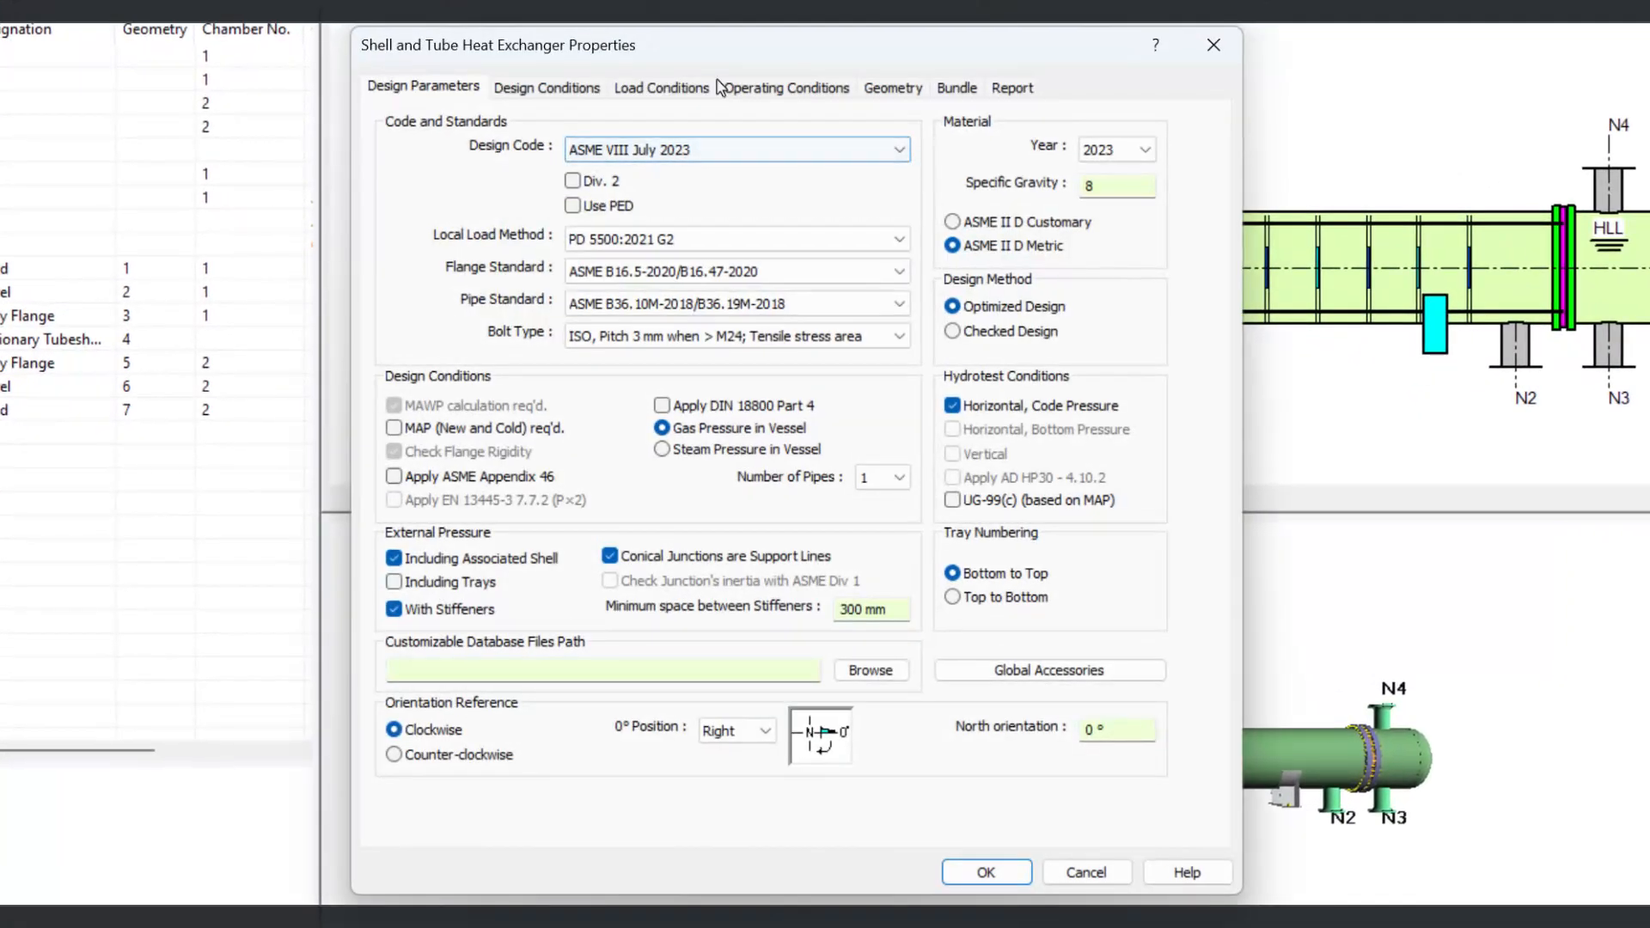
click(966, 93)
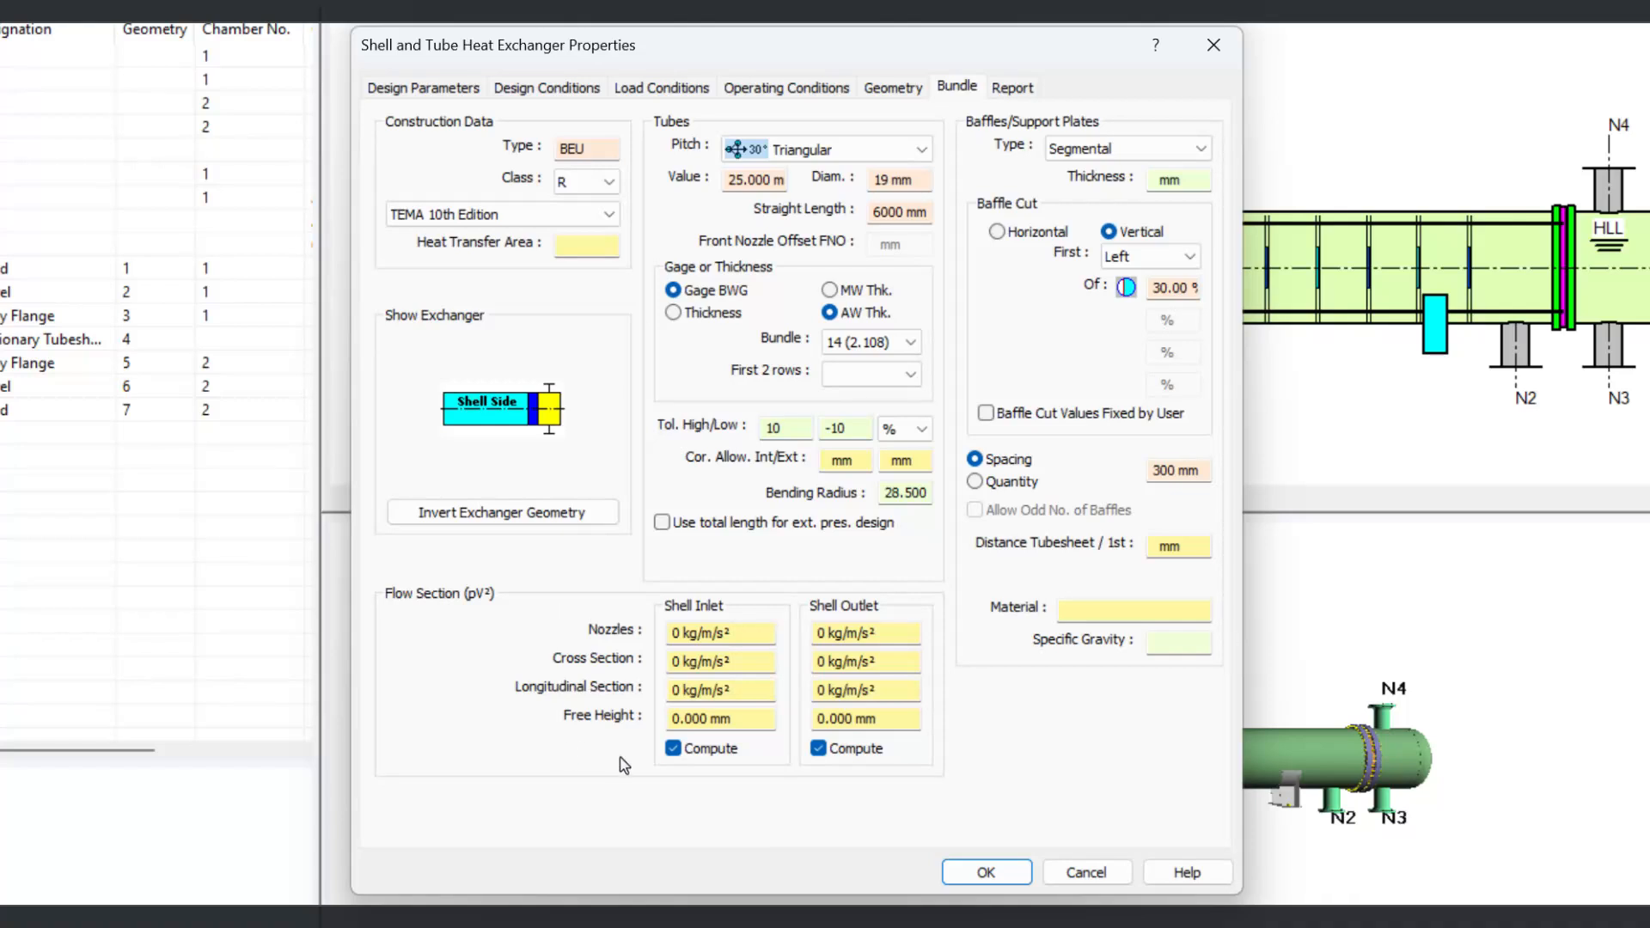
drag(745, 723, 609, 704)
drag(888, 722, 807, 717)
click(673, 748)
click(821, 748)
drag(741, 720, 596, 698)
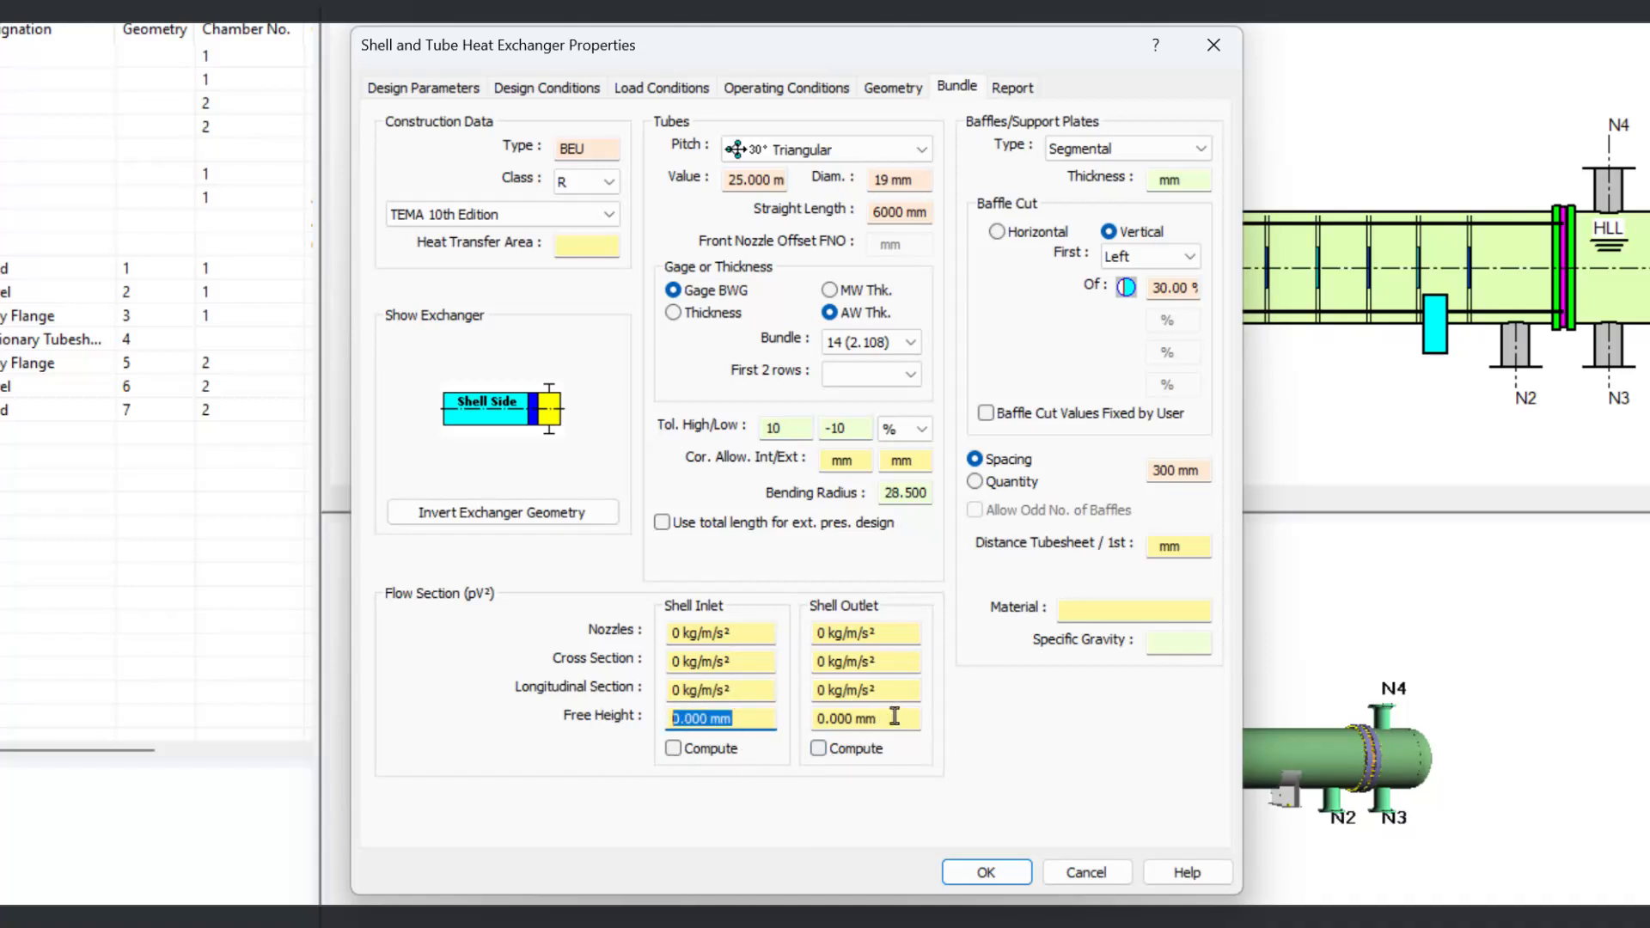
drag(895, 716, 648, 708)
drag(893, 719, 803, 724)
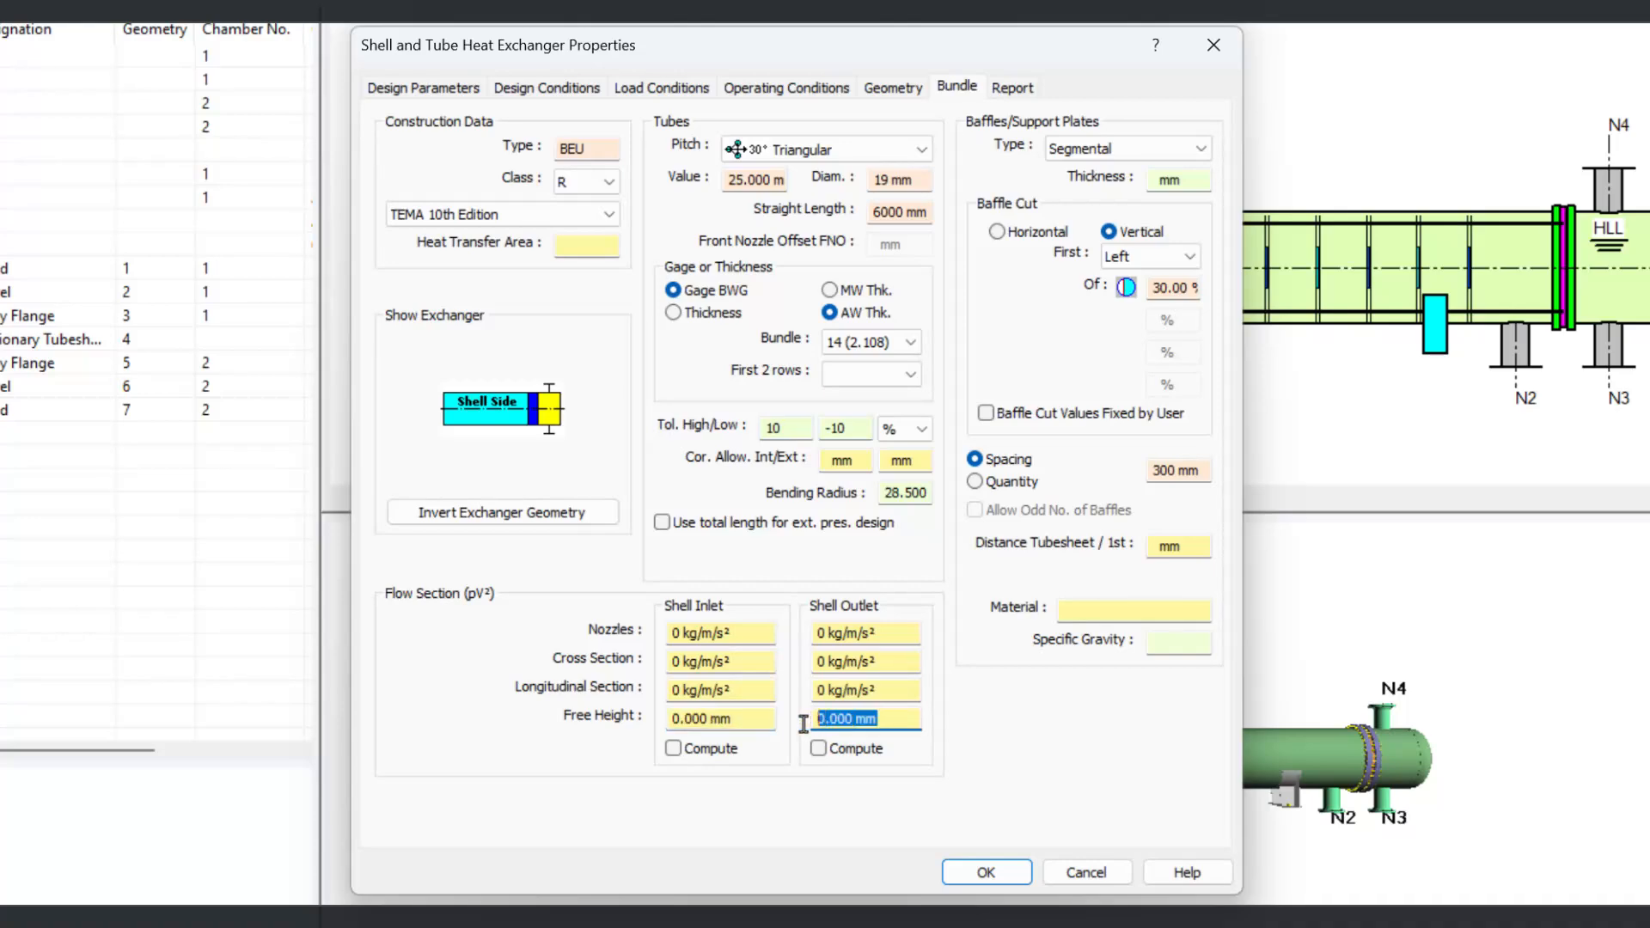
Step: Open help on the imposed free height, then close the help and the exchanger properties
click(1155, 45)
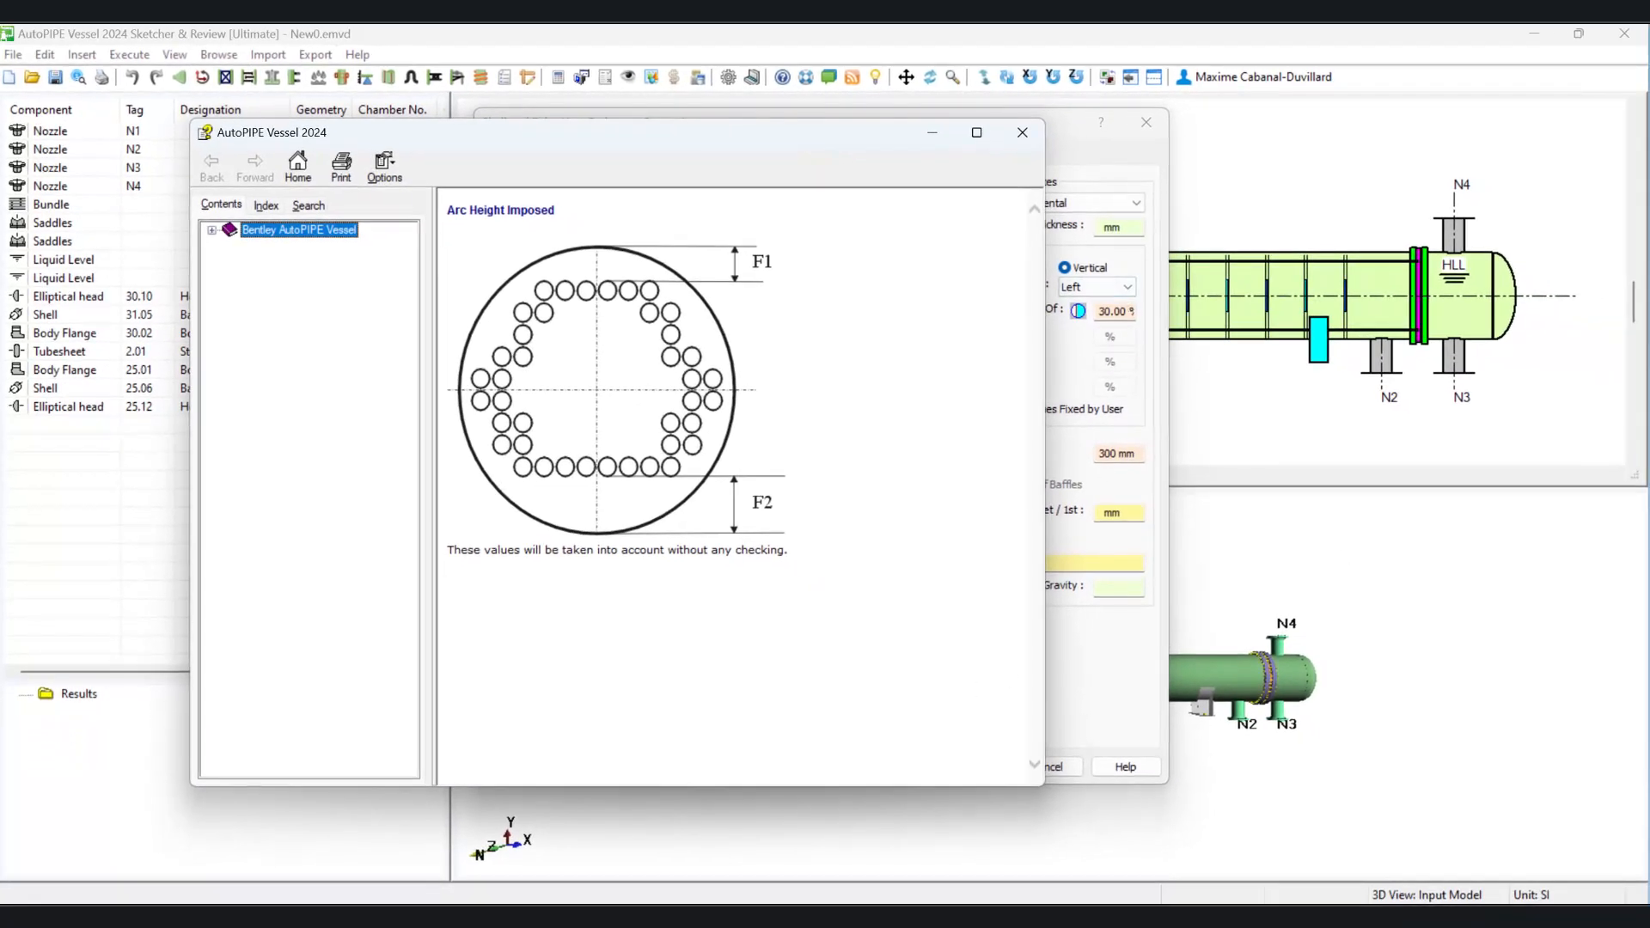
click(1021, 133)
click(1147, 123)
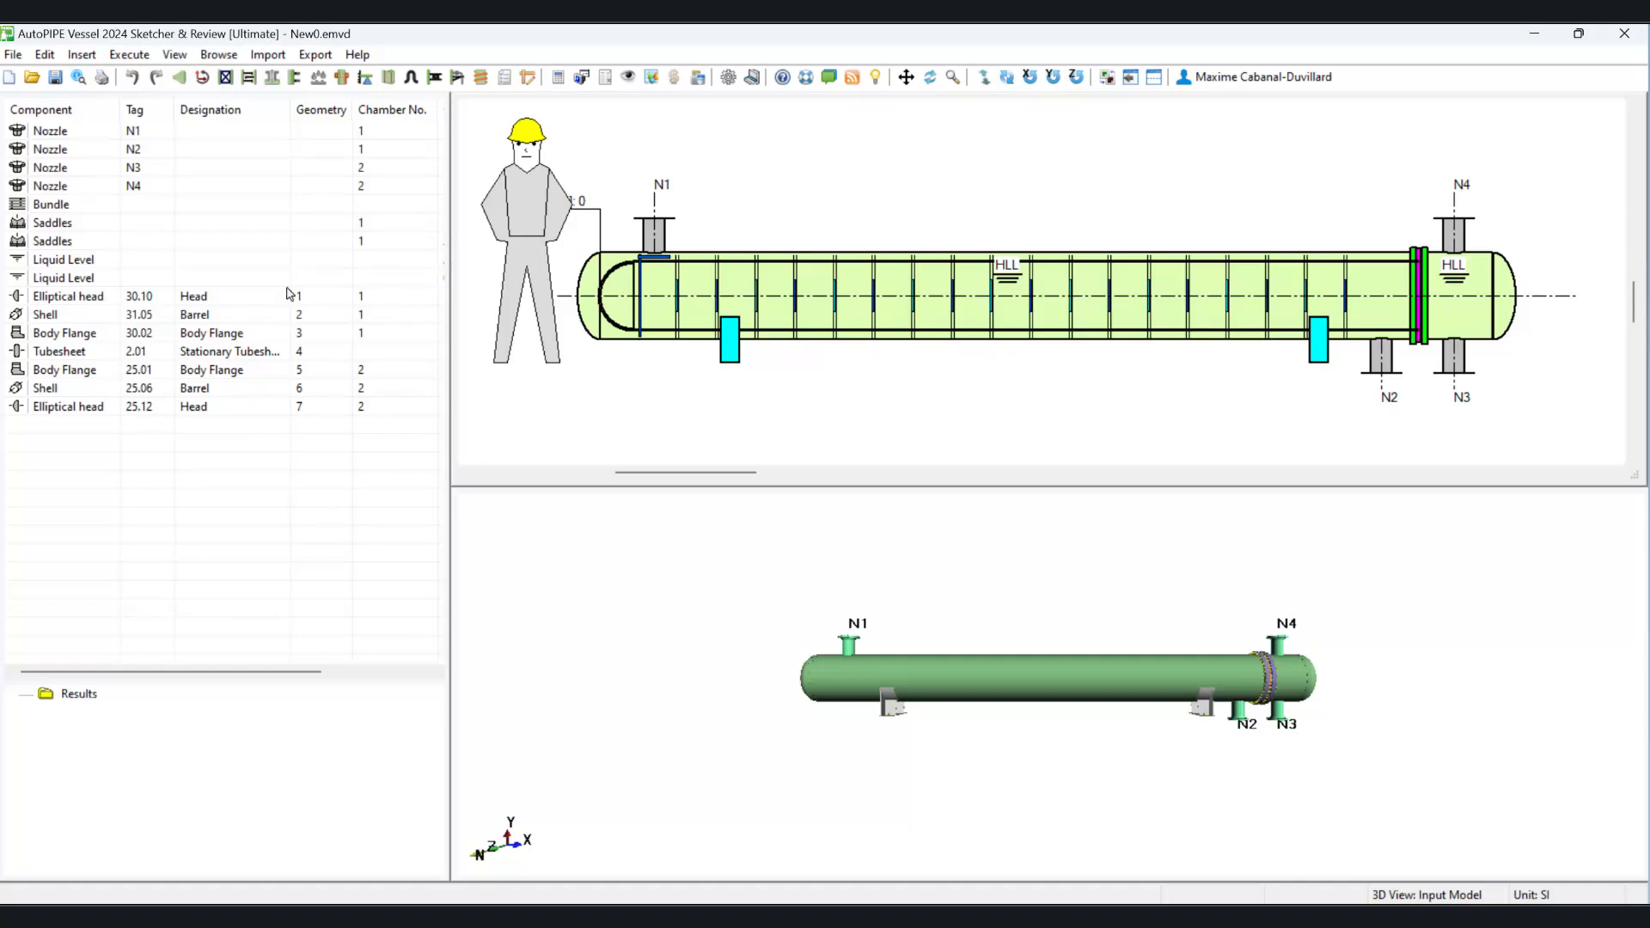
Step: Reopen the tube bundle properties, browse the pass layout types and enable the sliding rails
double_click(62, 209)
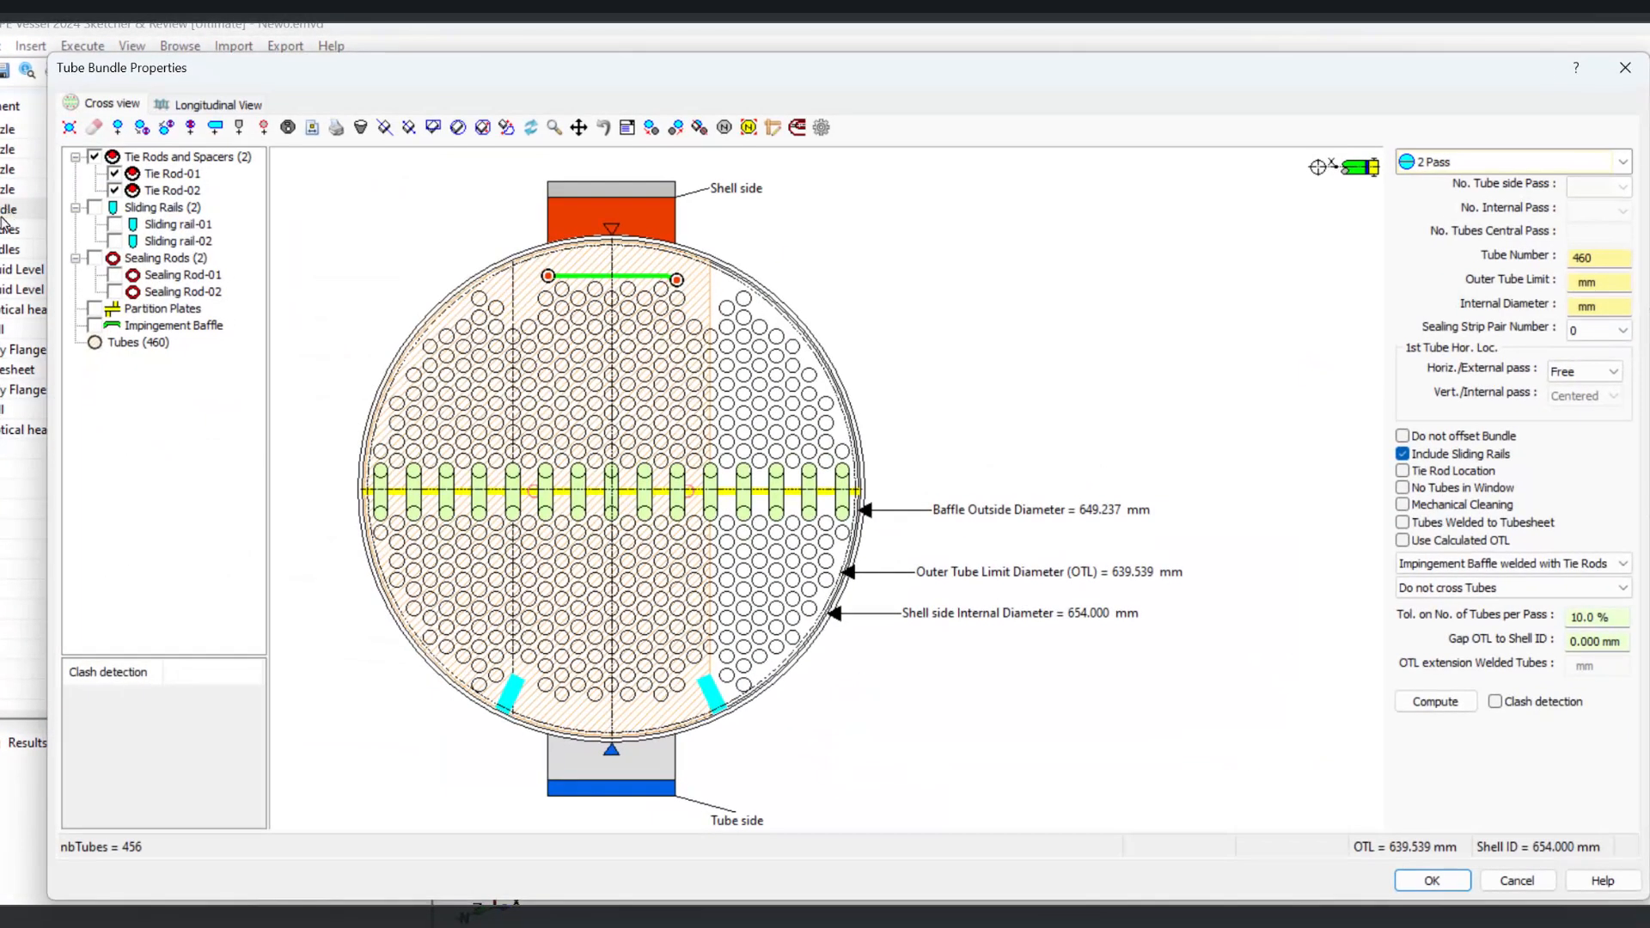
click(1623, 161)
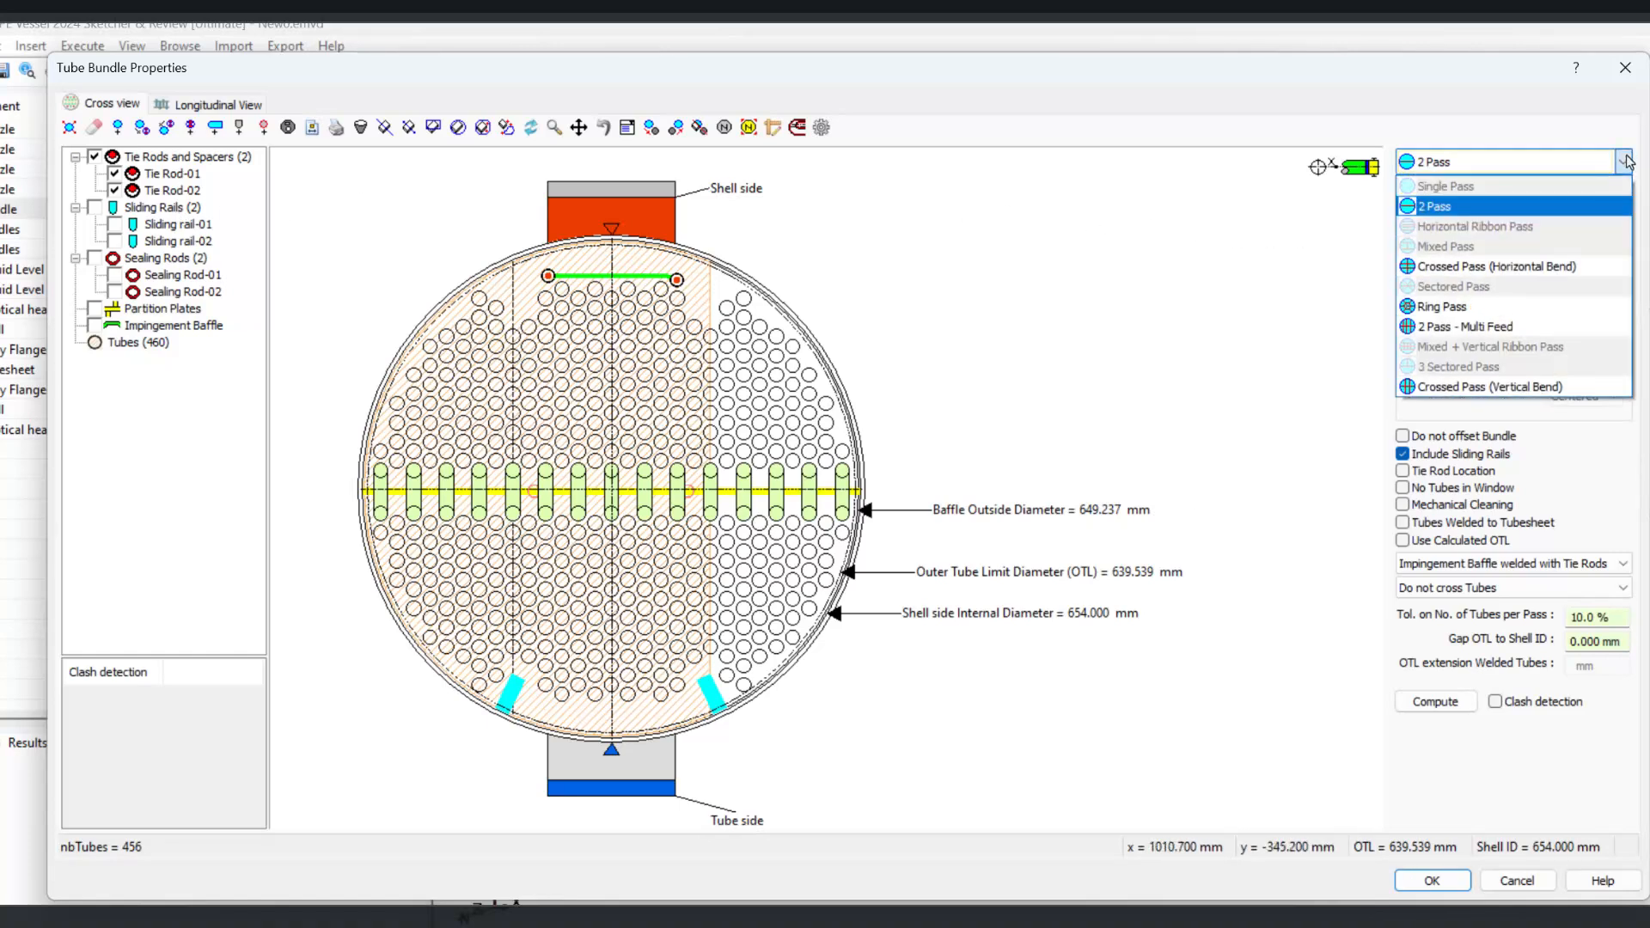
click(1055, 174)
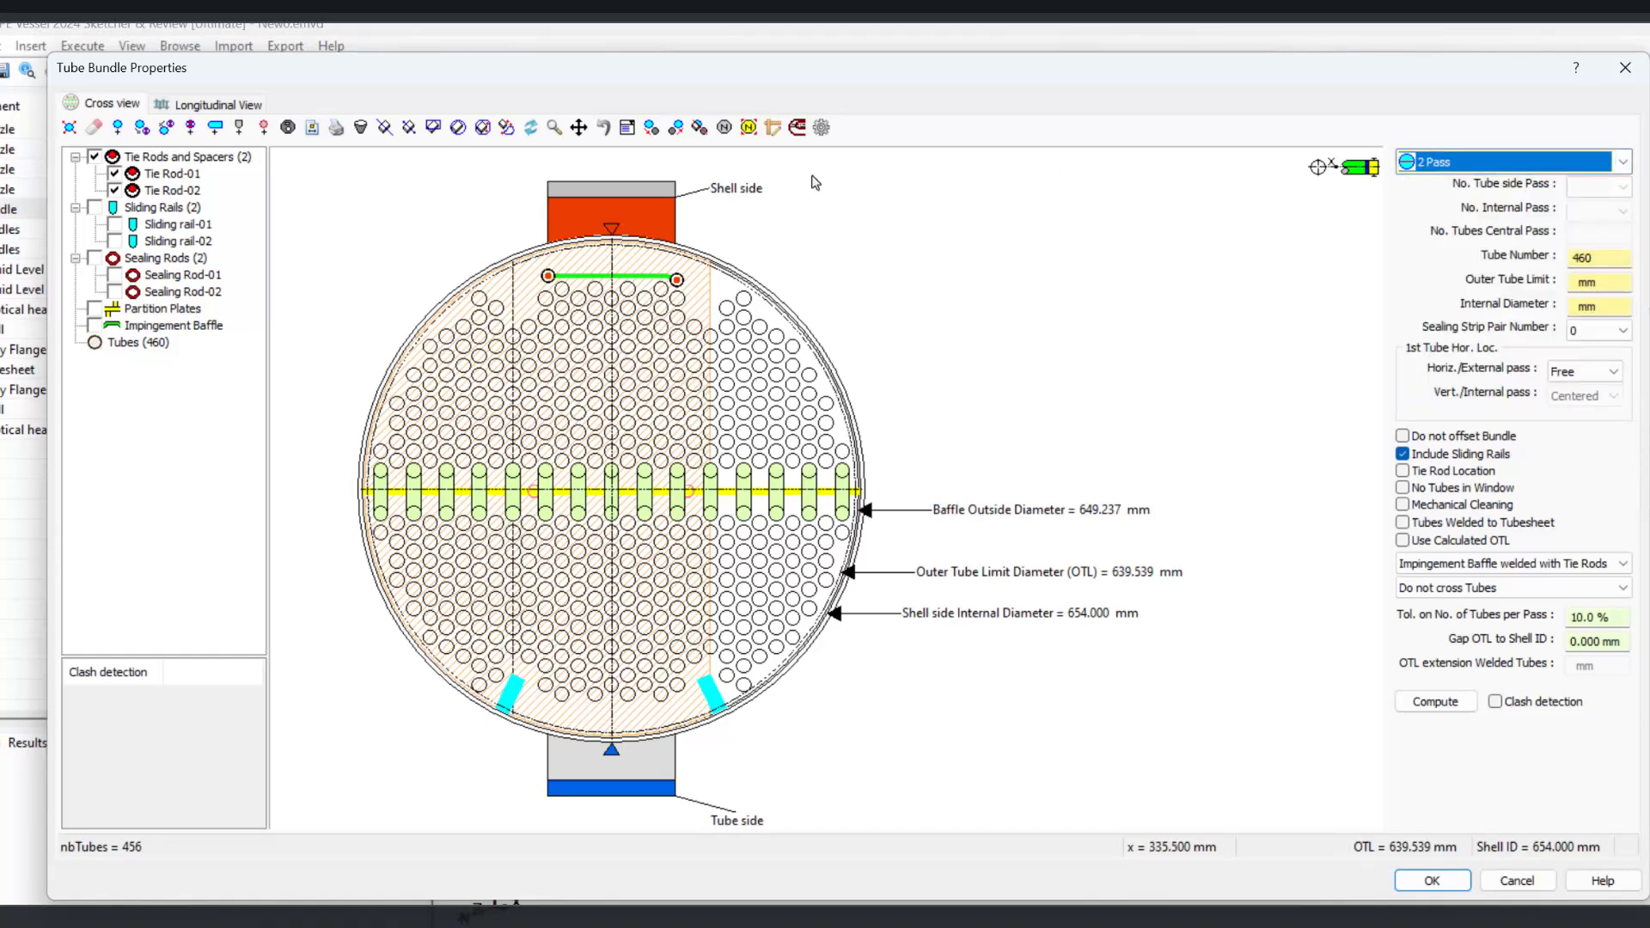
click(95, 208)
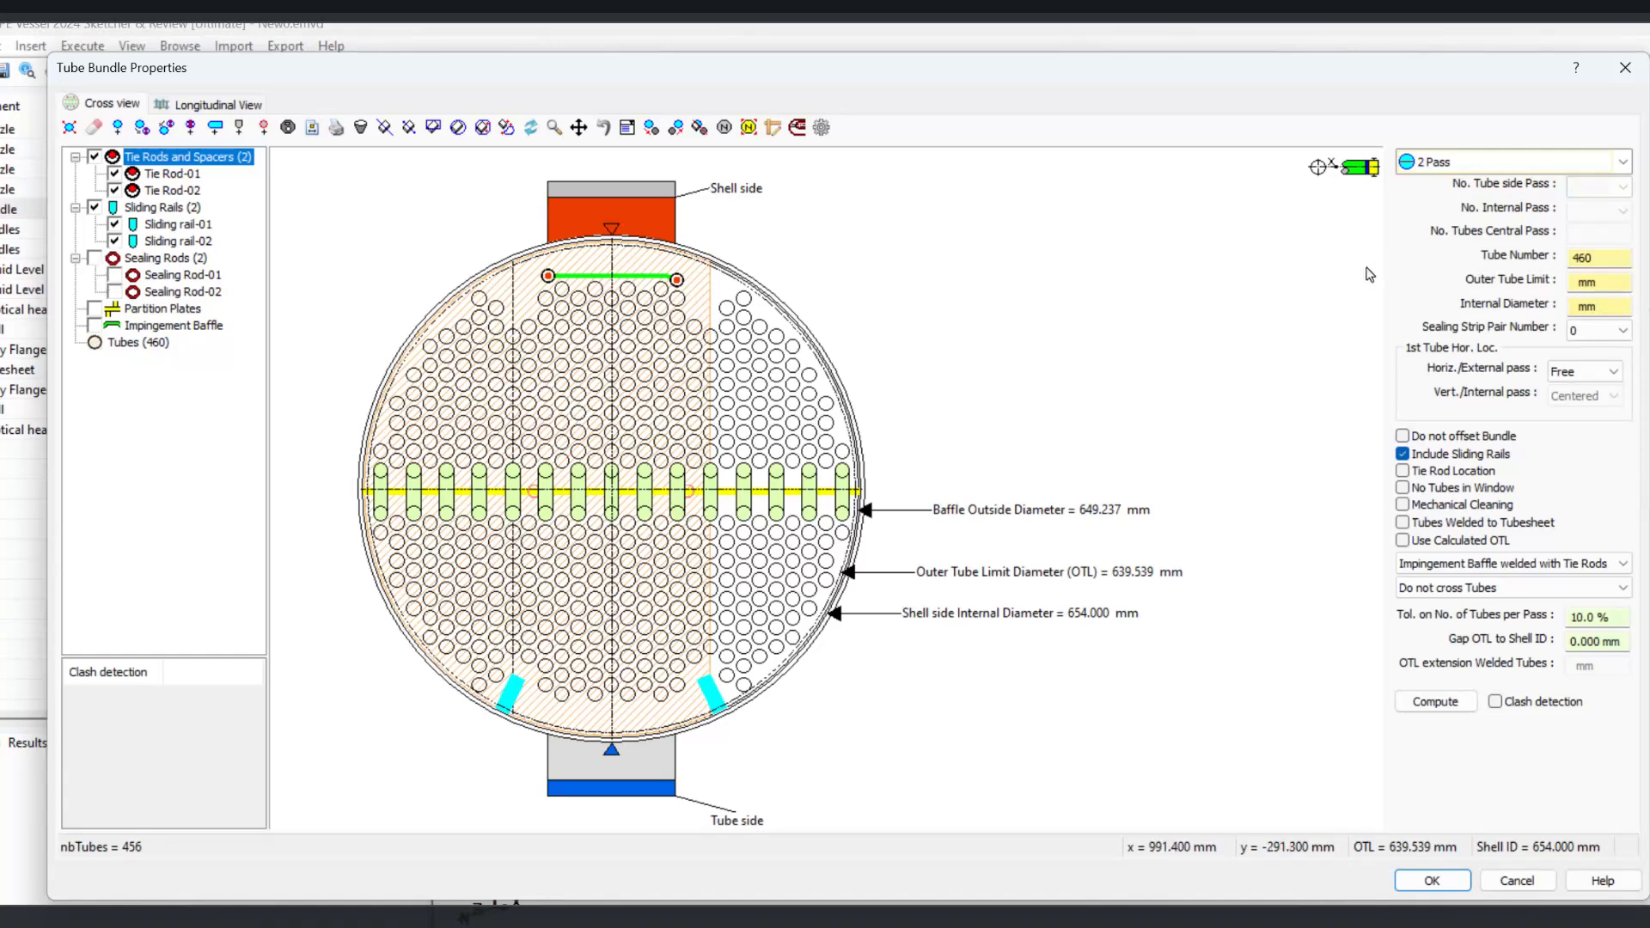
Step: Set the pass layout to Crossed Pass (Horizontal Bend) with 4 tube side passes and compute the bundle
click(1488, 165)
click(1444, 268)
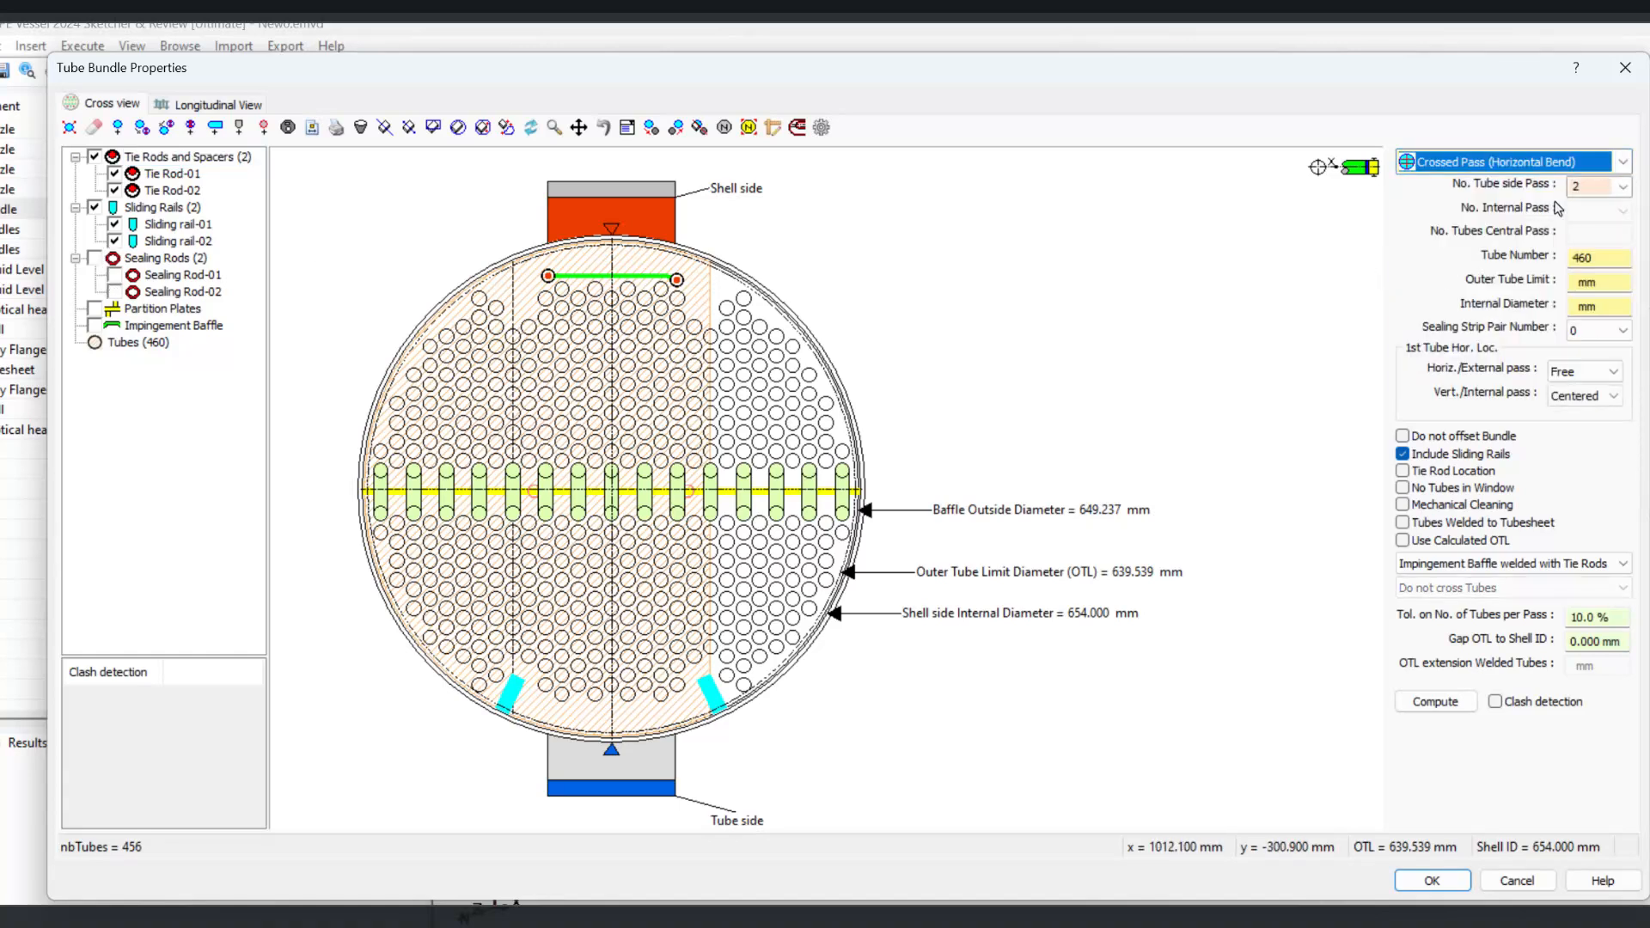
click(1599, 186)
click(1582, 228)
text(4)
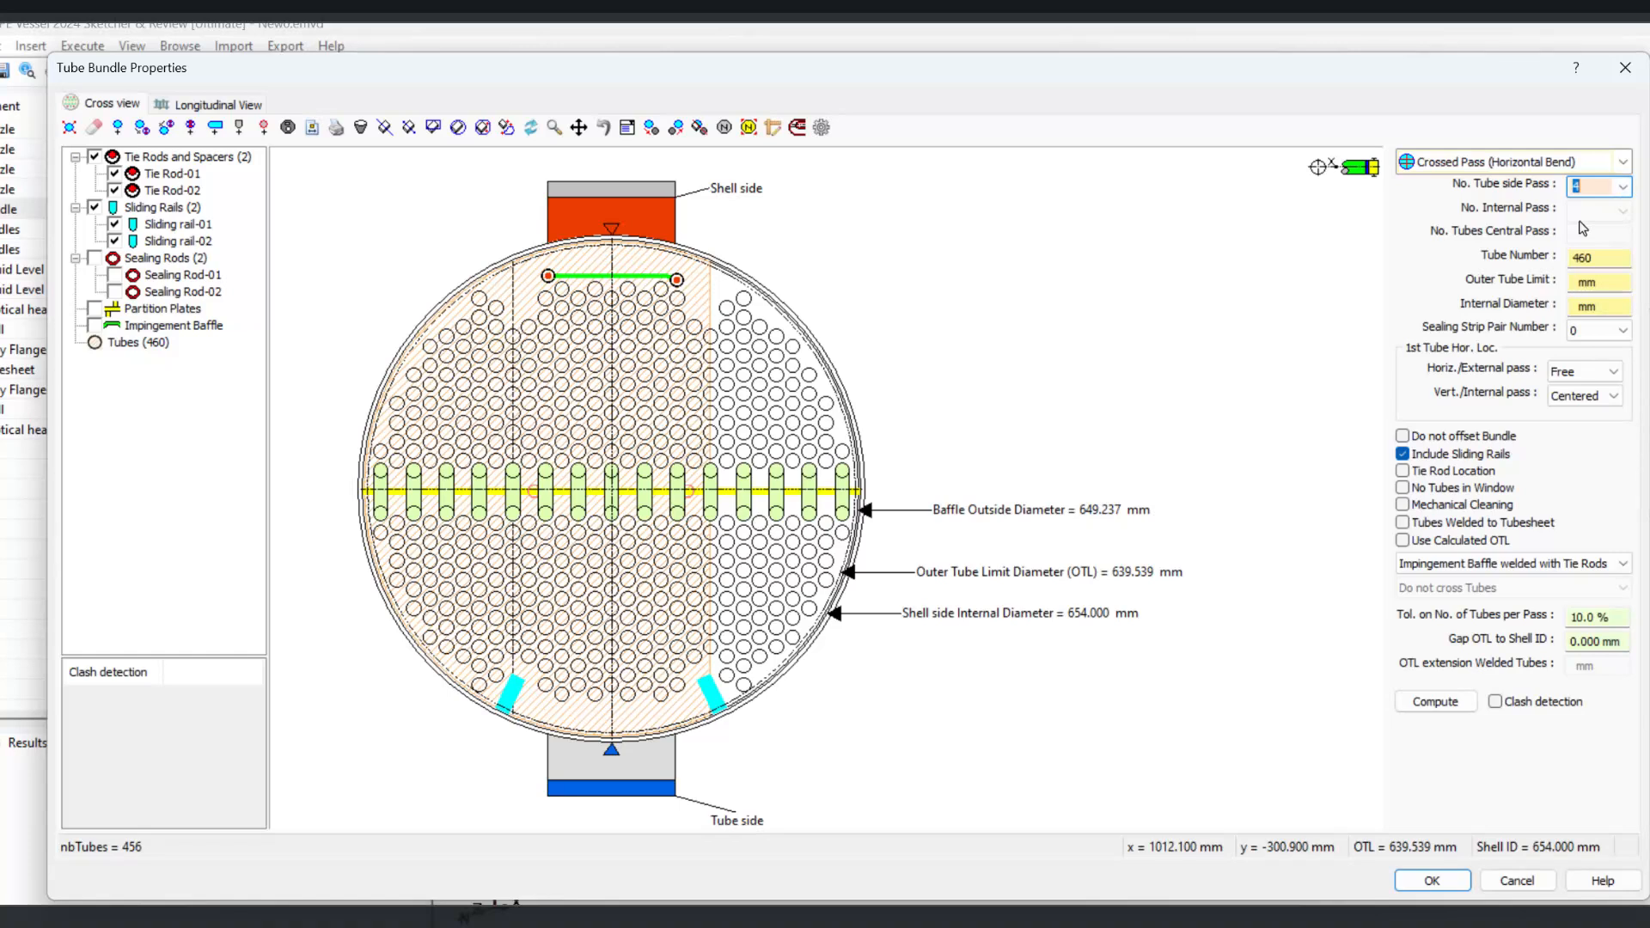
click(1446, 702)
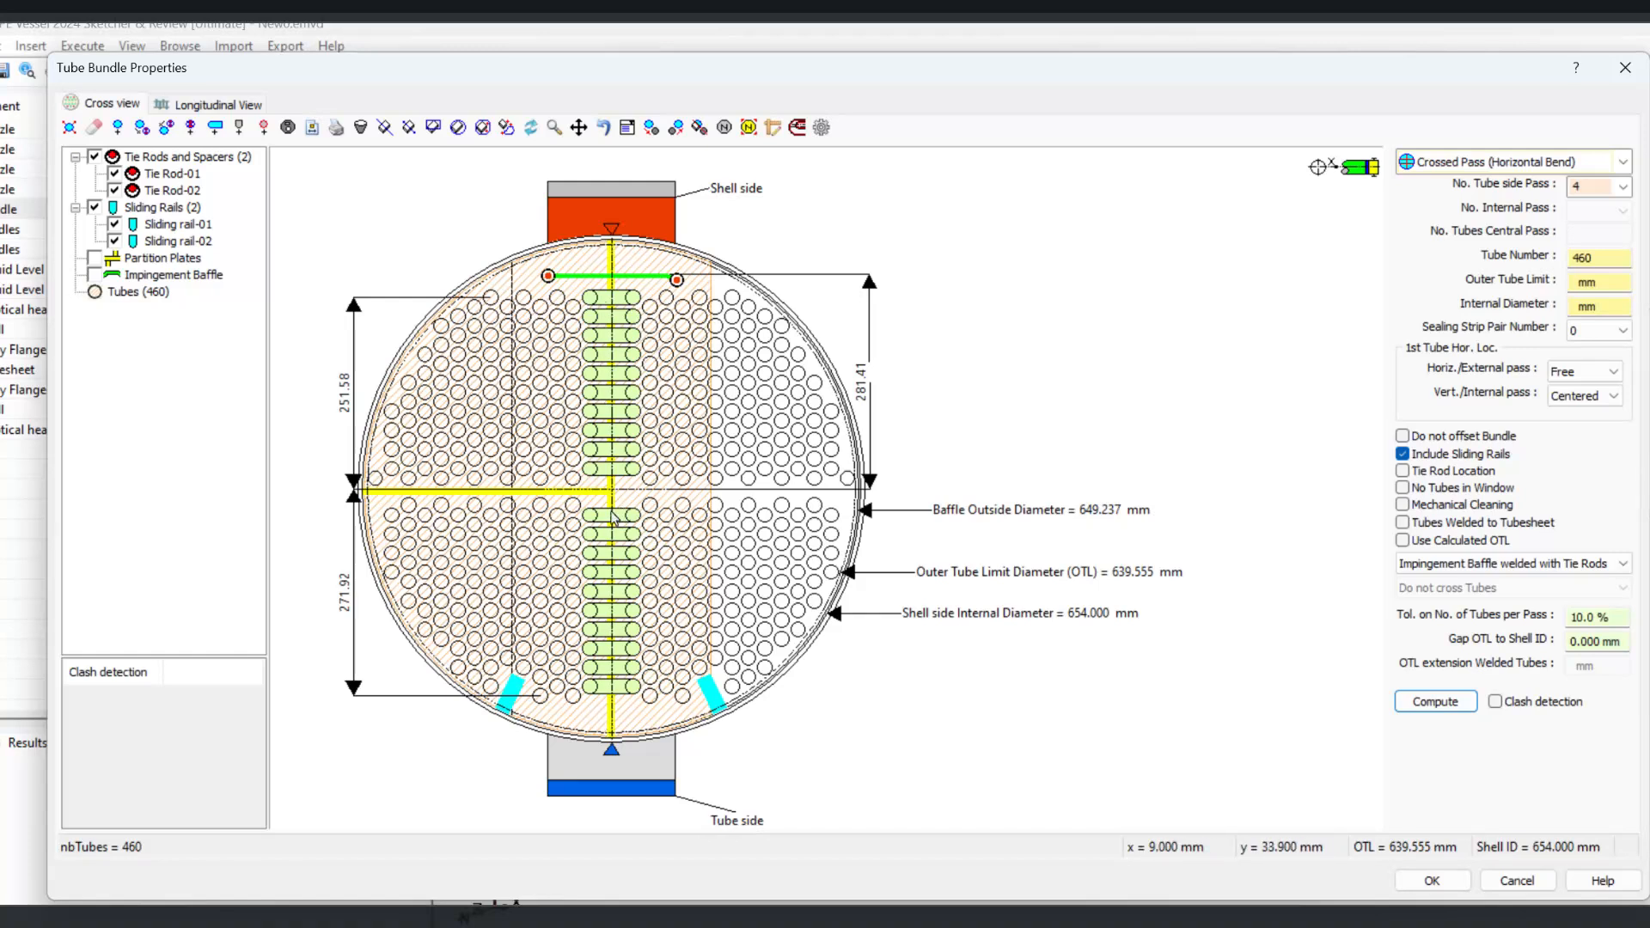
Step: Display the bundle's pass order and accept the tube bundle properties
click(748, 128)
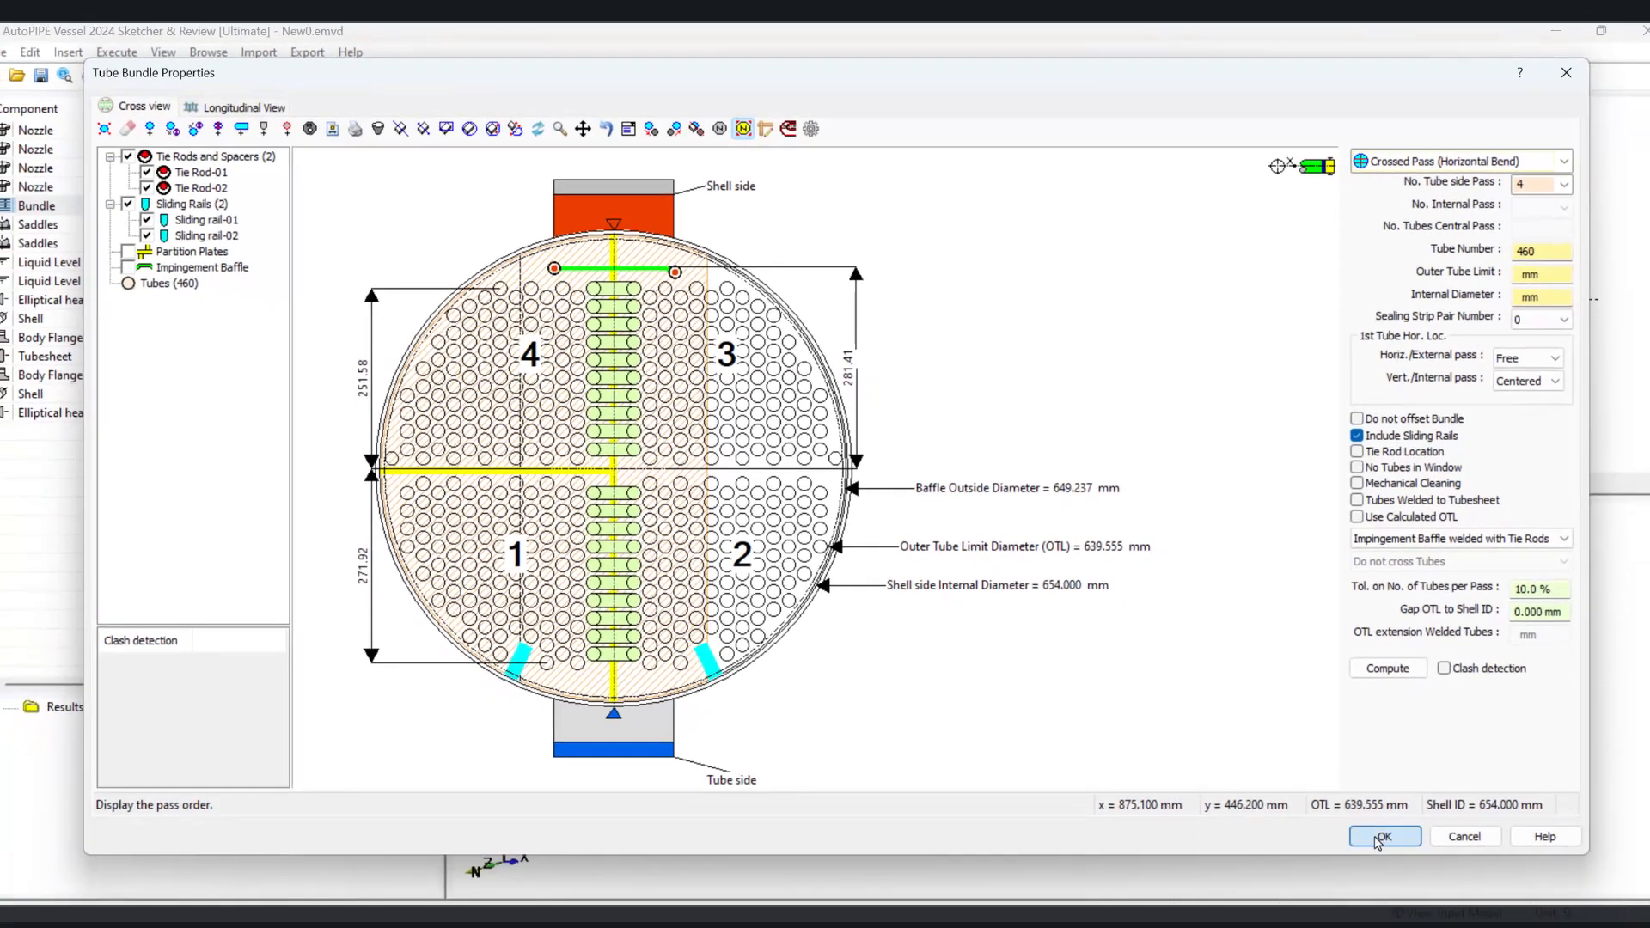
click(1383, 836)
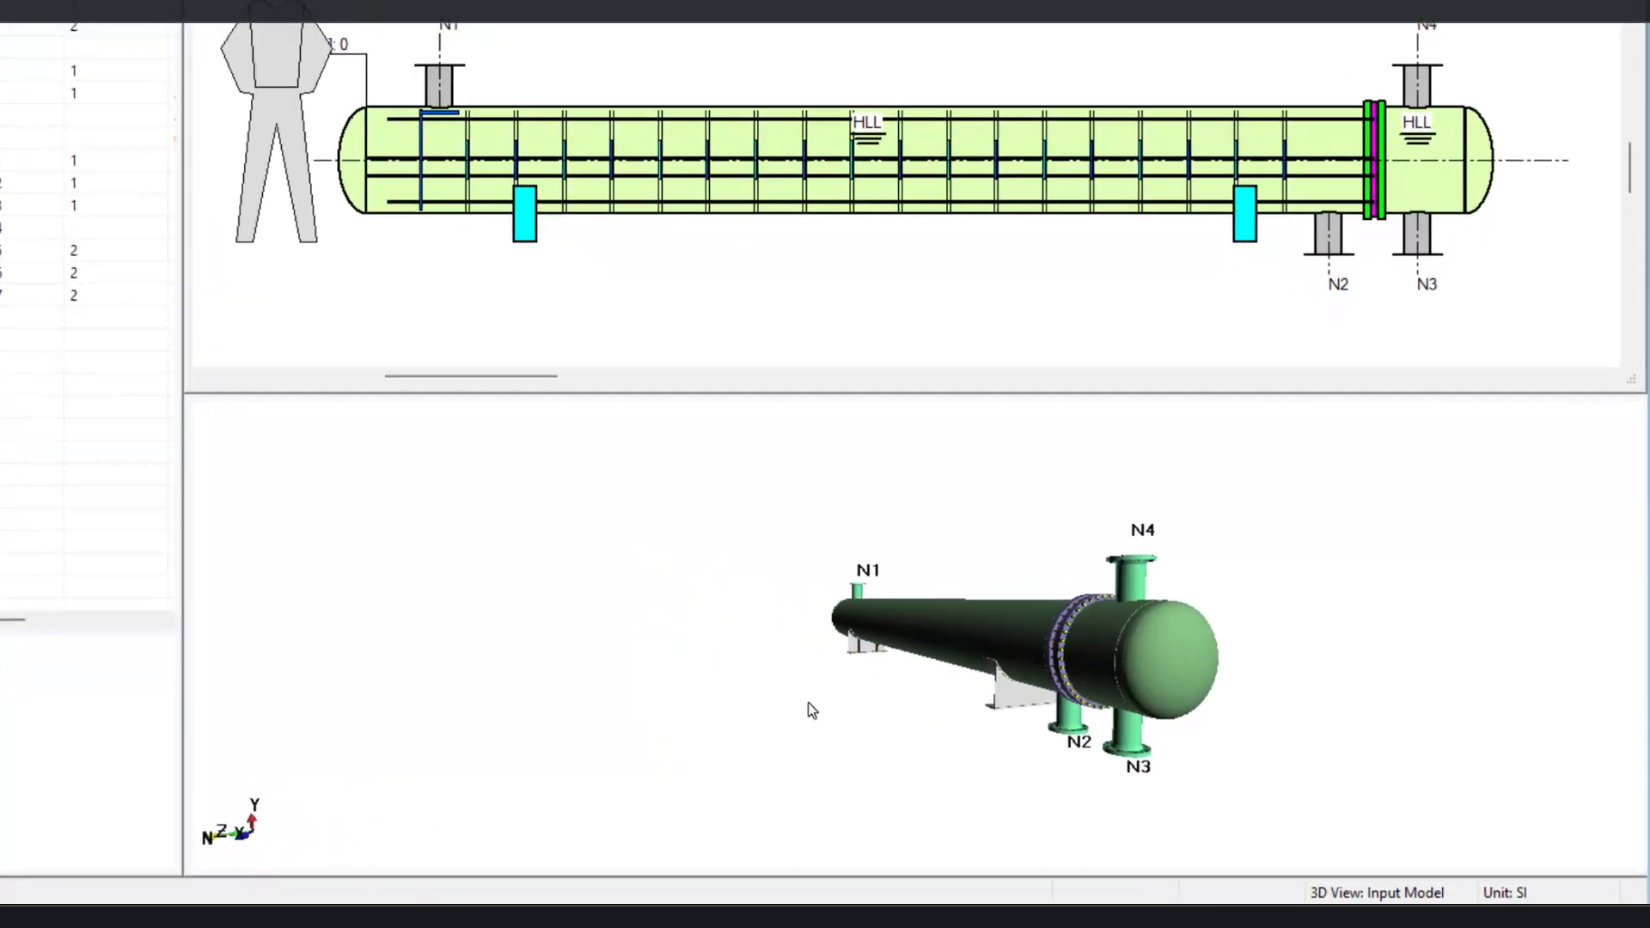
Step: Switch the 3D view to show the exchanger's internal tube bundle and orbit to an end-on view
right_click(868, 684)
click(1007, 507)
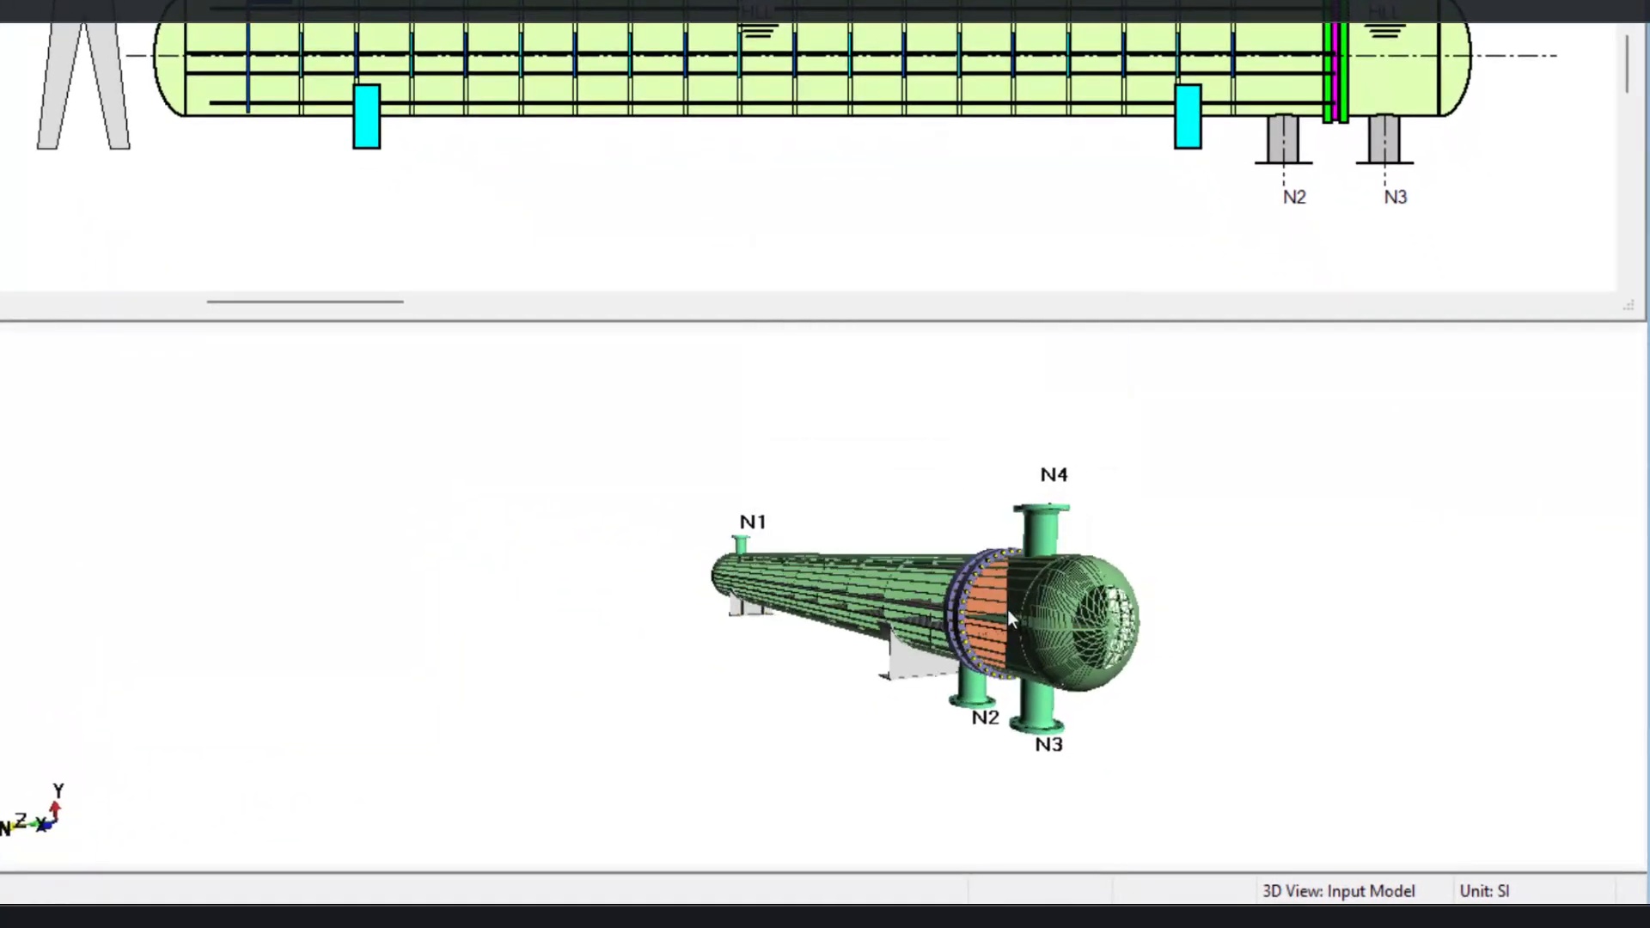
middle_drag(1008, 612, 797, 589)
scroll(884, 653, up, 3)
drag(885, 653, 828, 651)
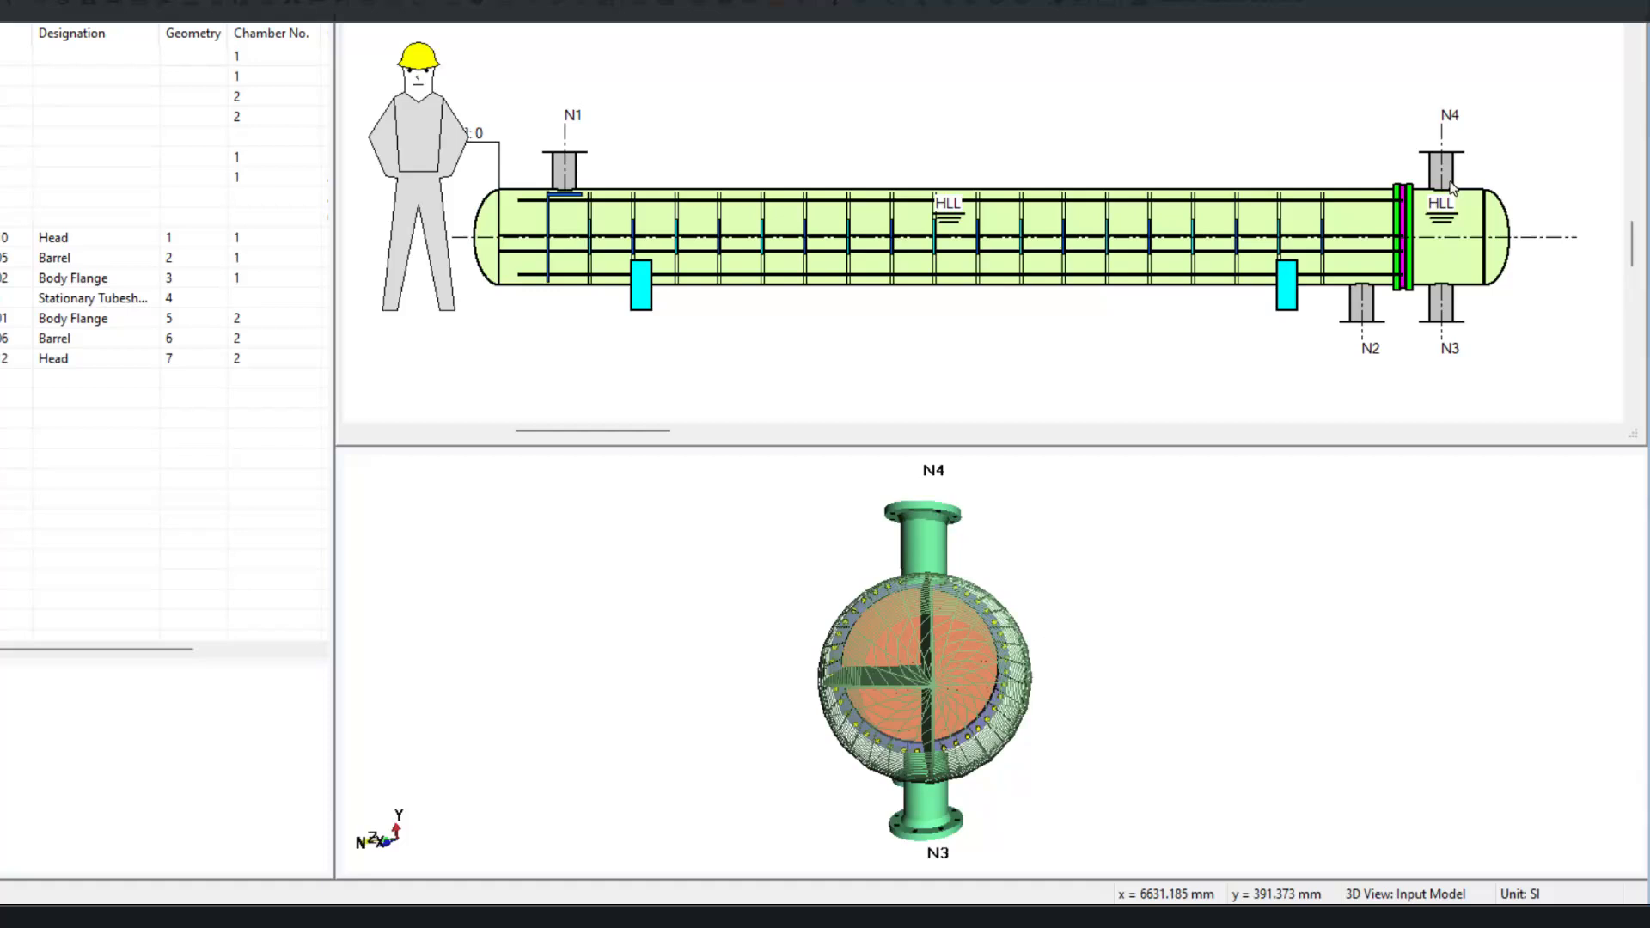
Step: Set nozzle N4's offset to -150 mm
click(1448, 186)
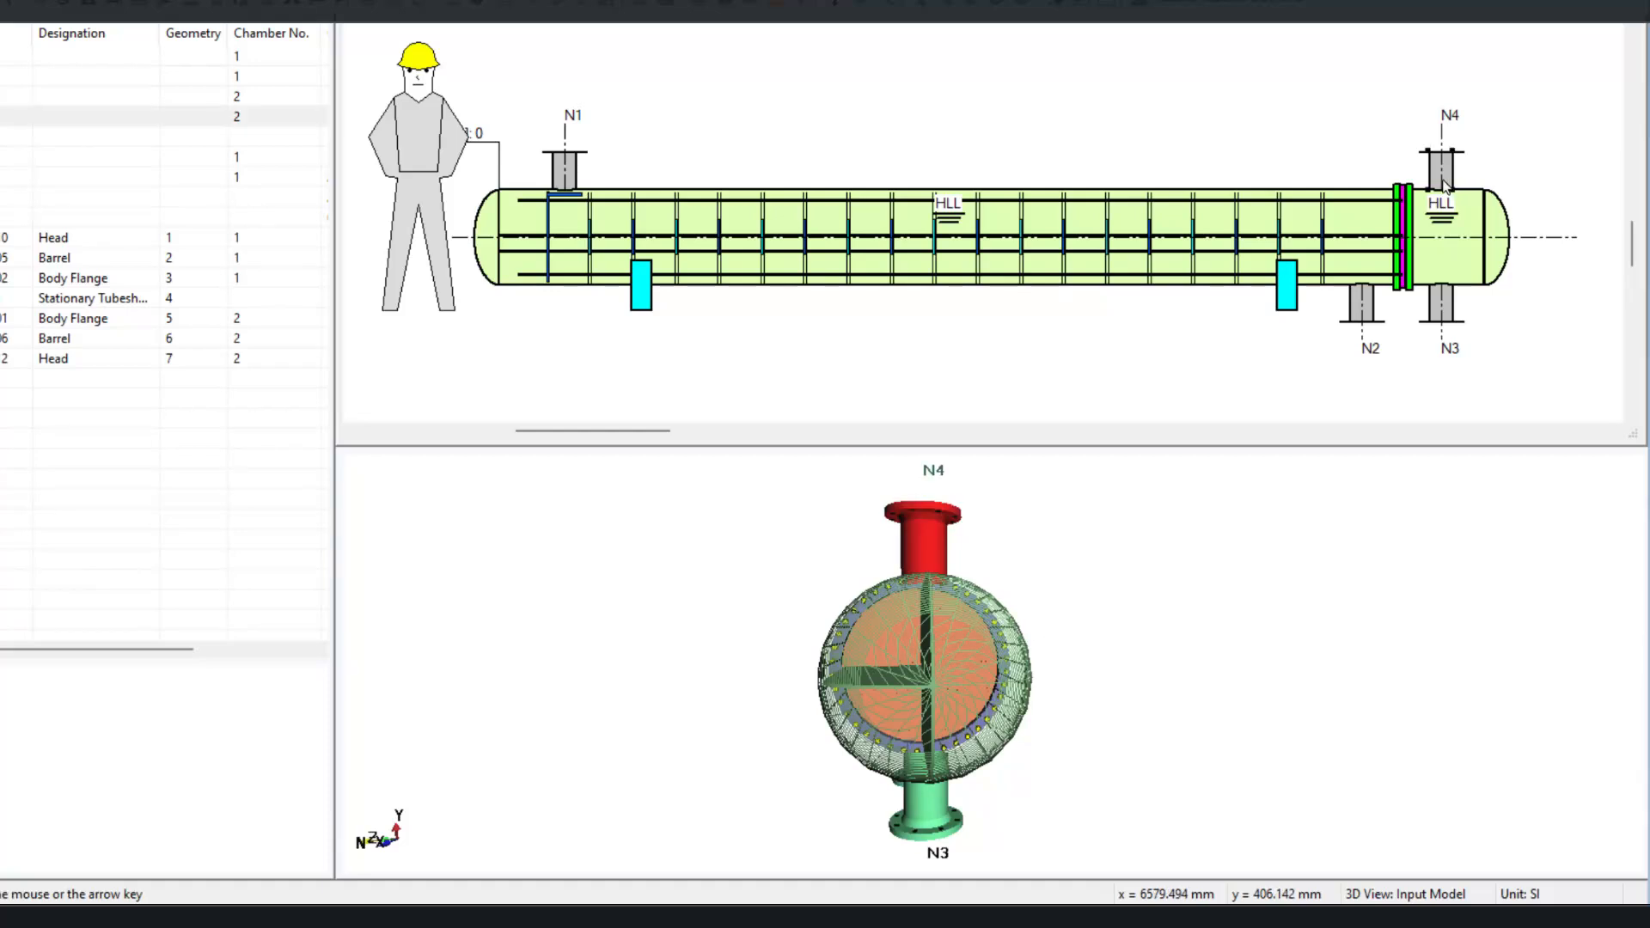
double_click(1446, 186)
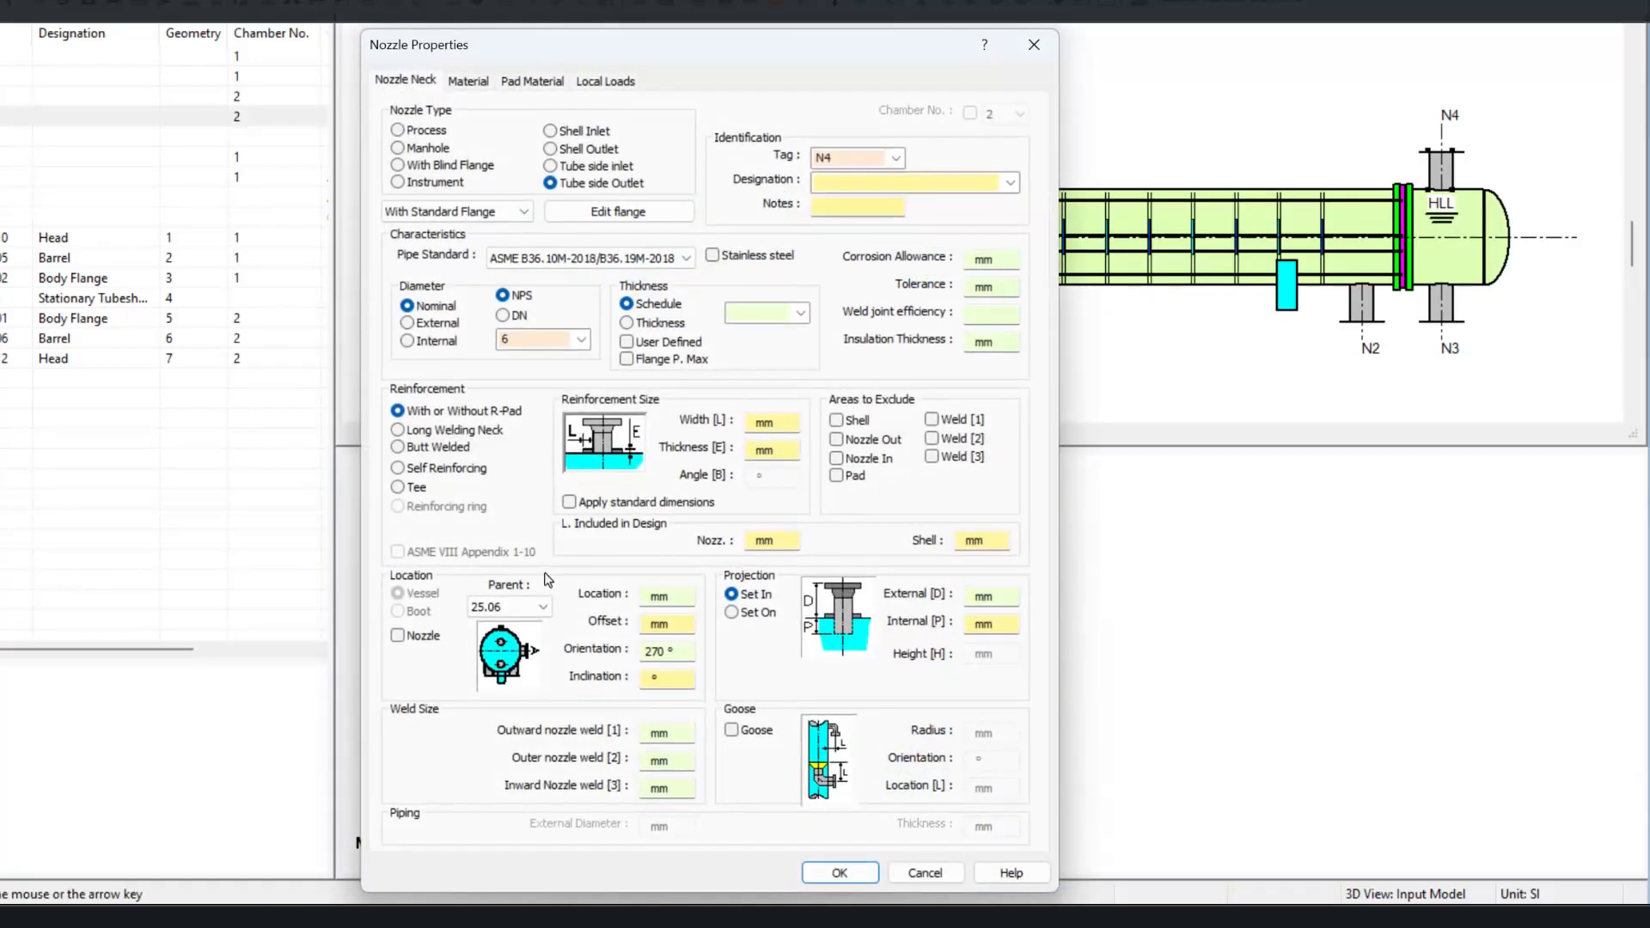
click(668, 623)
text(-150)
click(840, 872)
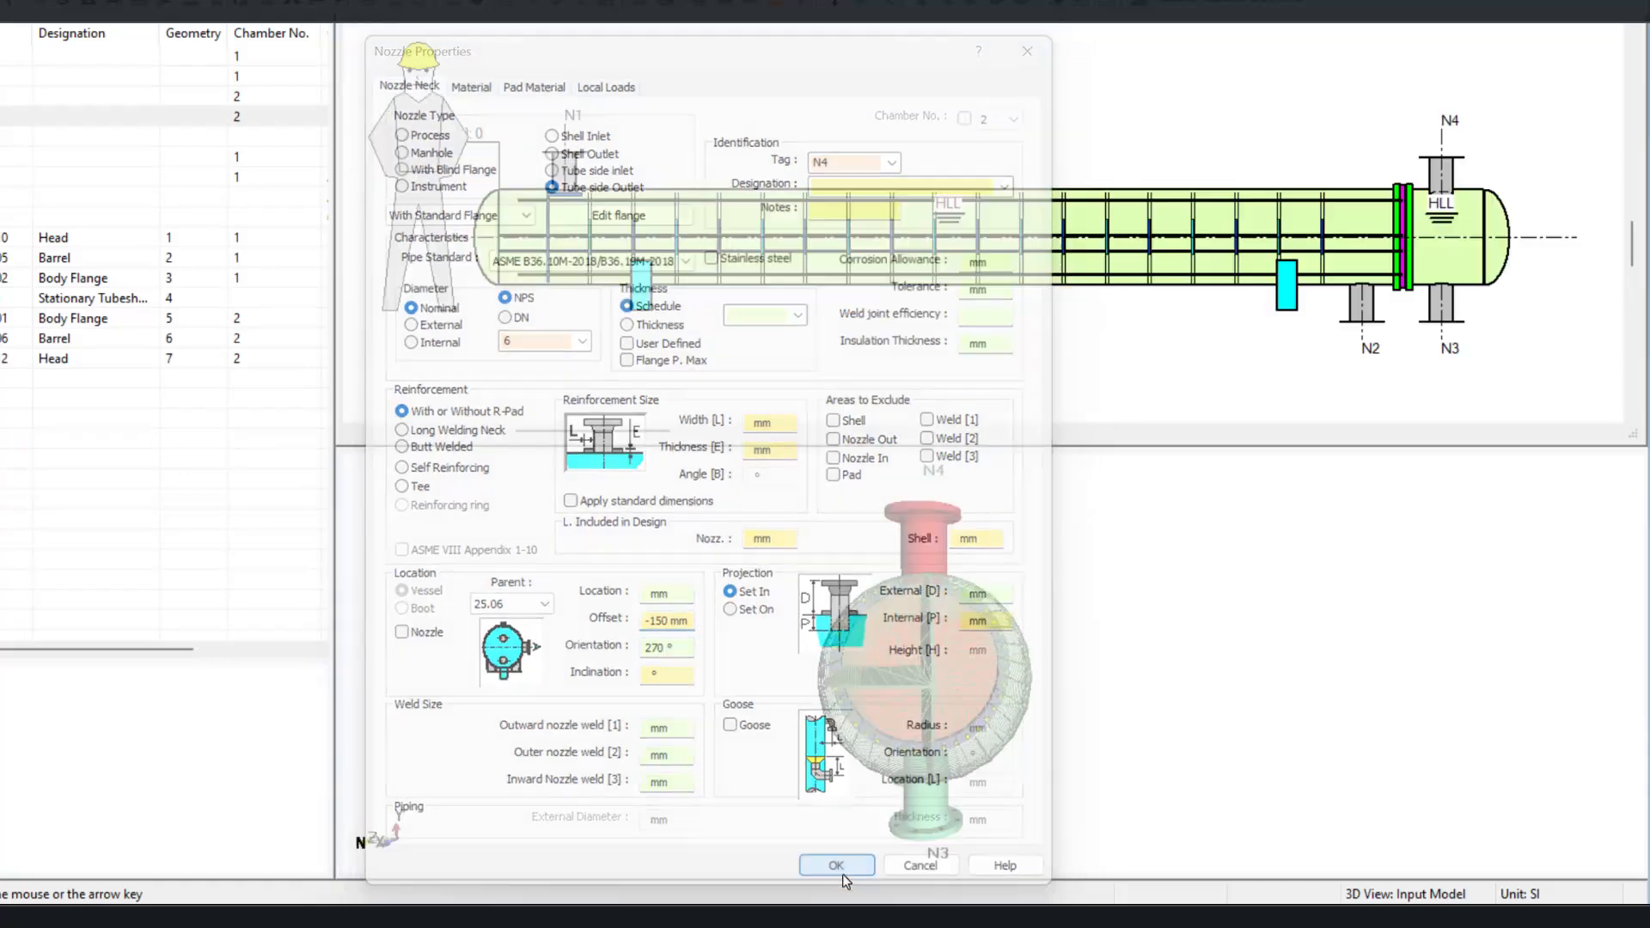
Step: Set nozzle N3's offset to 150 mm
drag(906, 627, 959, 727)
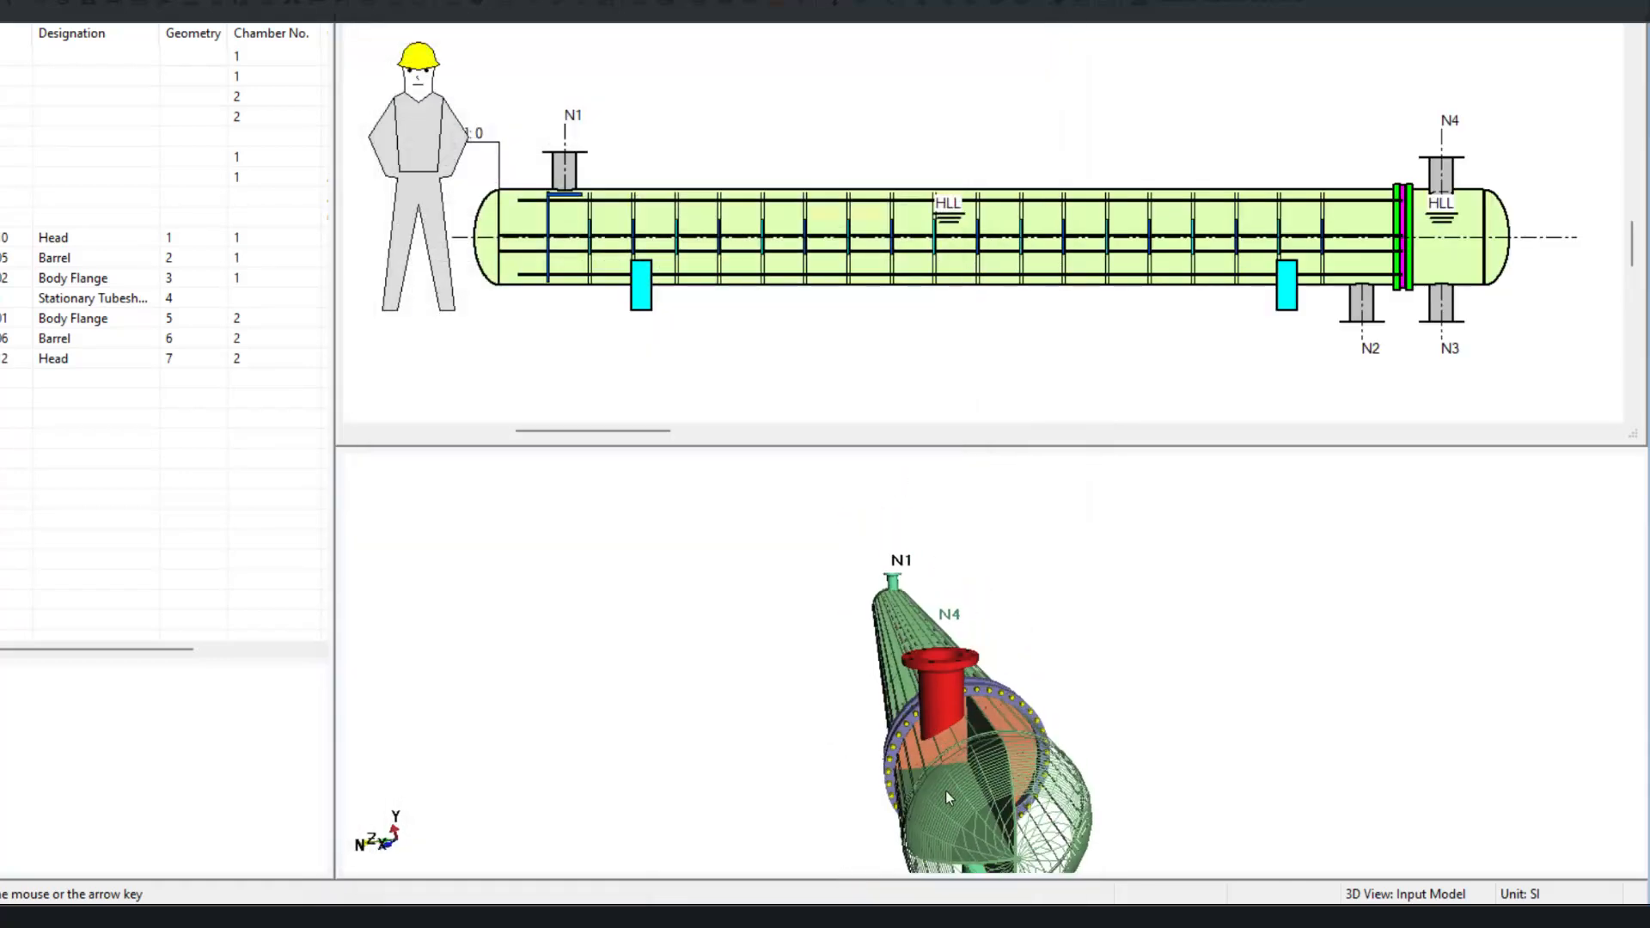
drag(945, 791, 908, 704)
double_click(1445, 309)
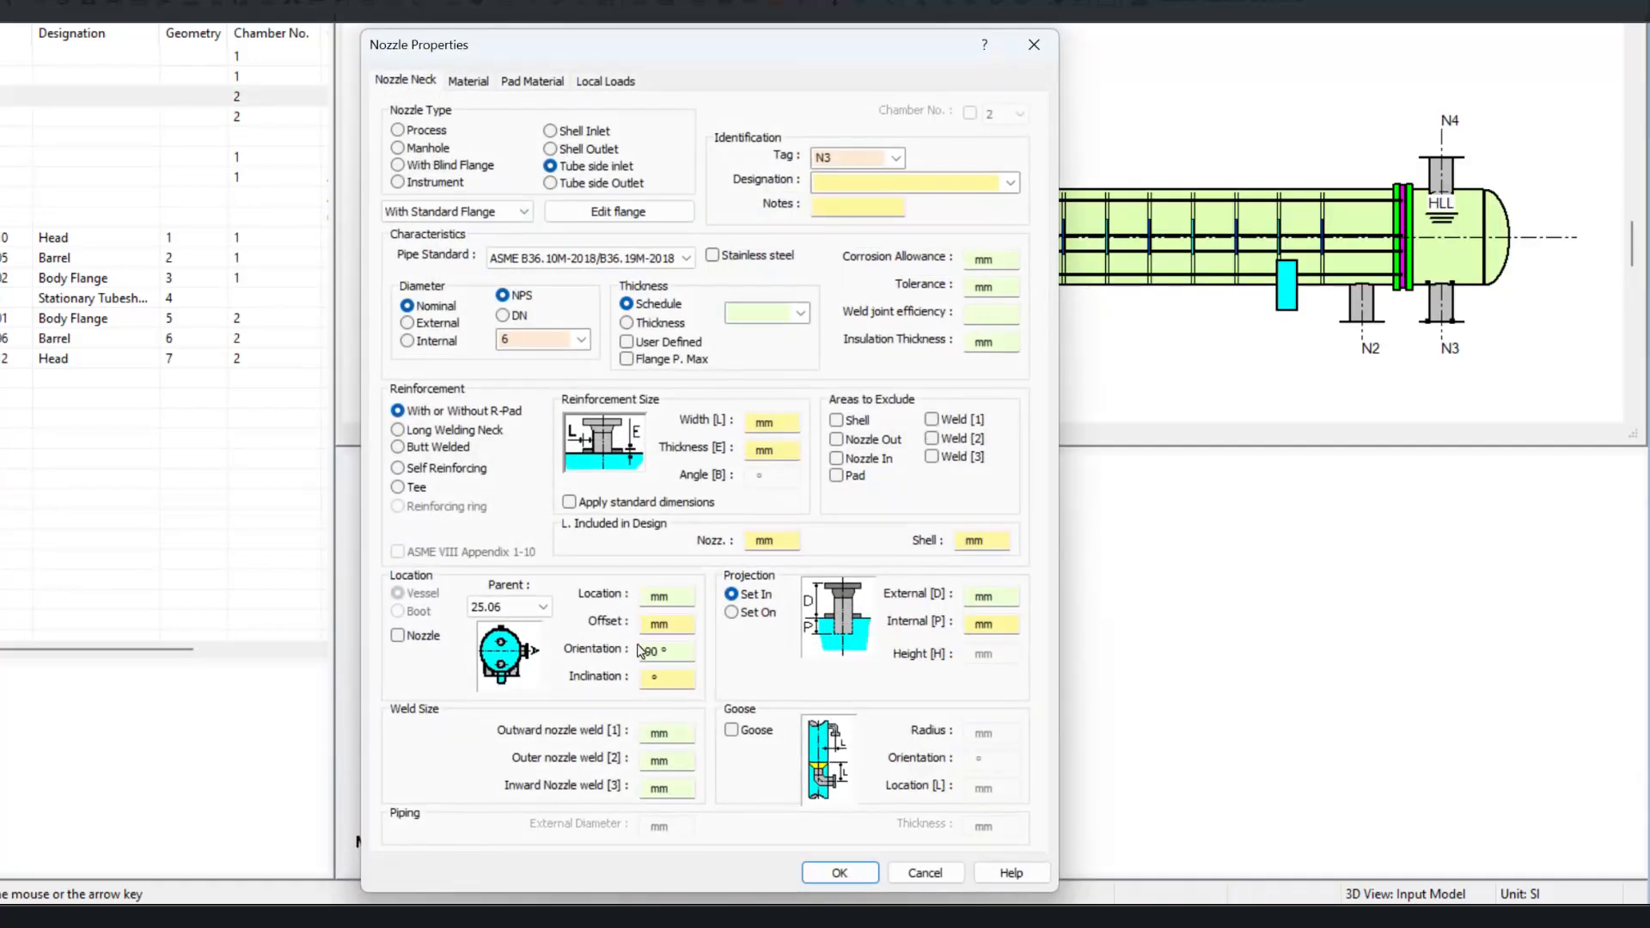
text(150)
key(Return)
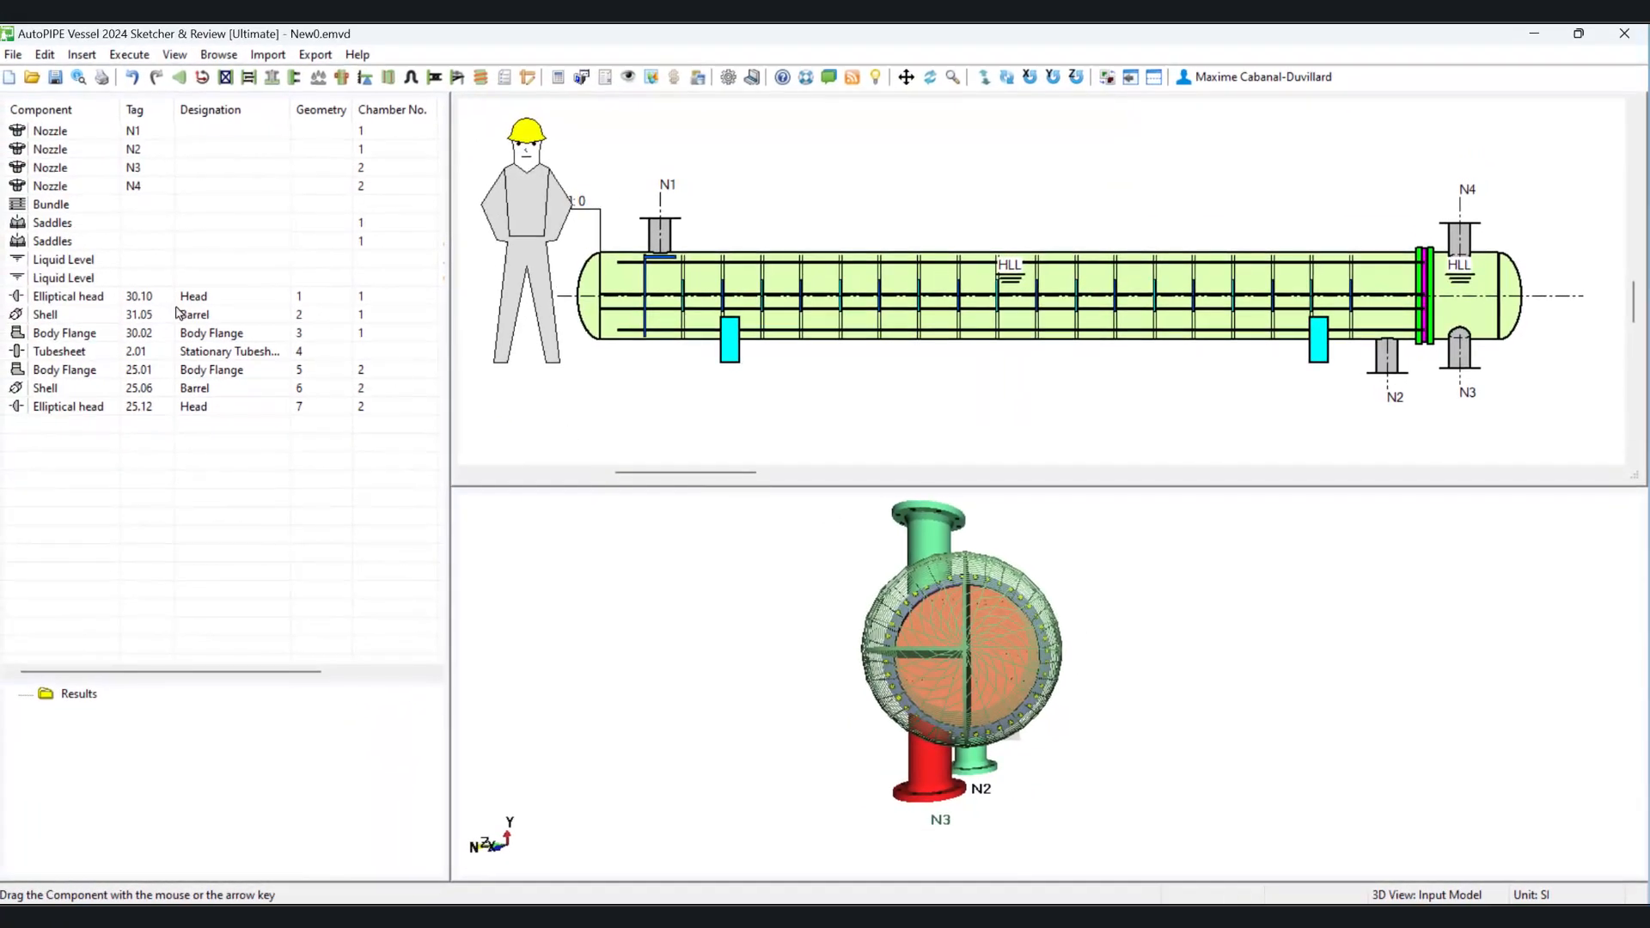
Step: Open the tube bundle properties and display the pass order
double_click(51, 205)
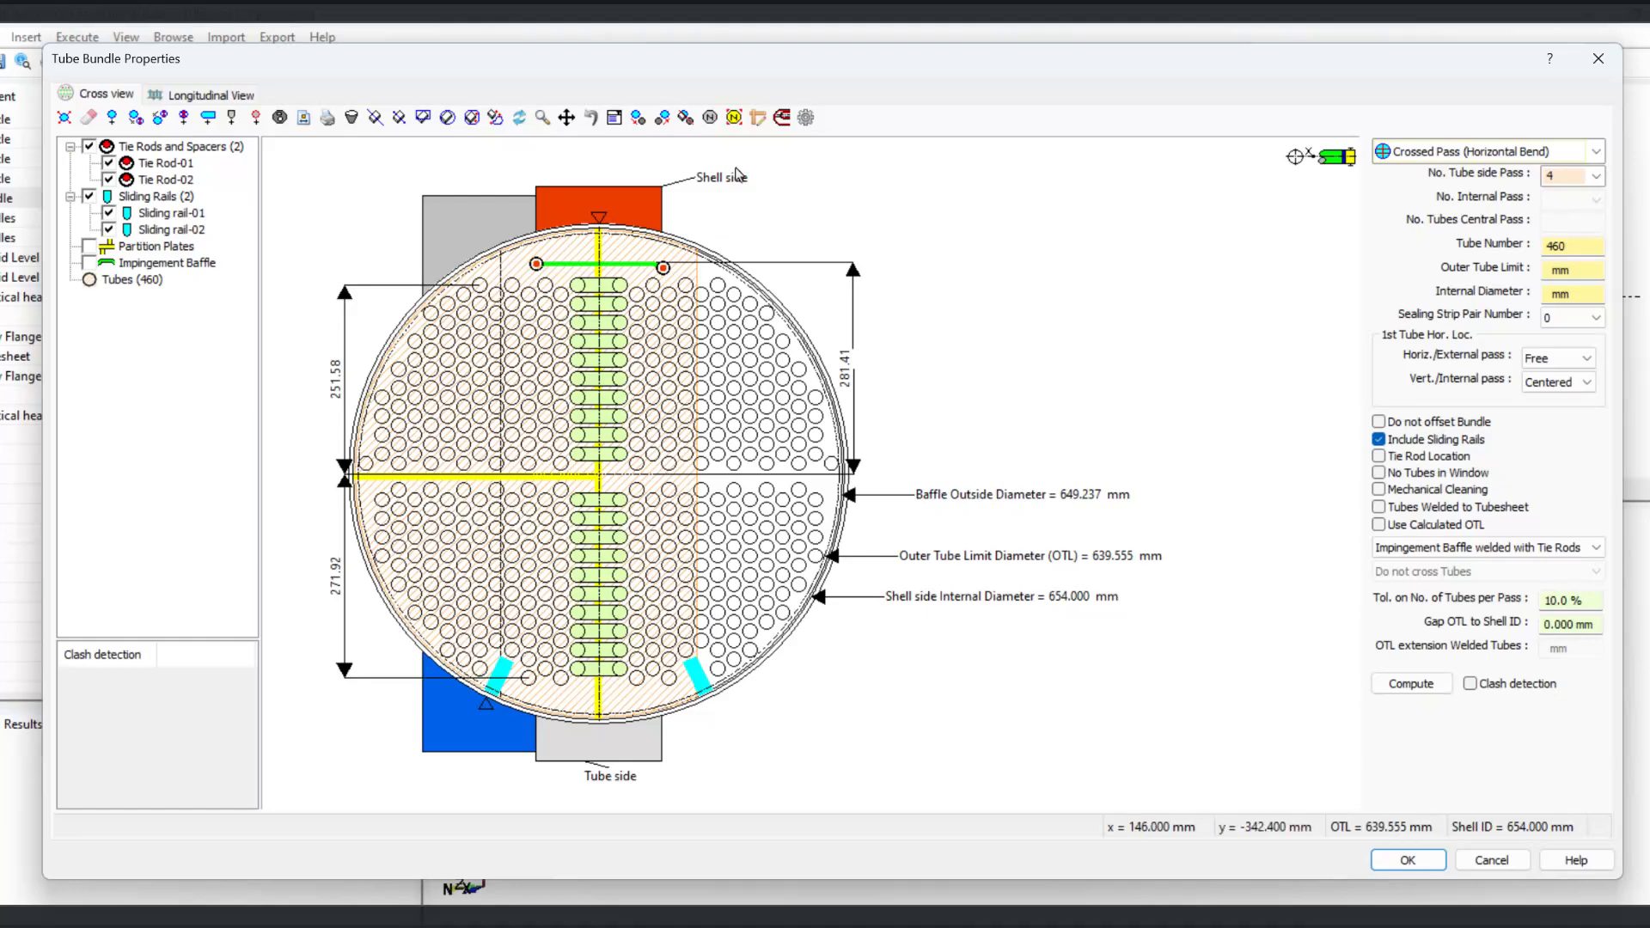
click(734, 117)
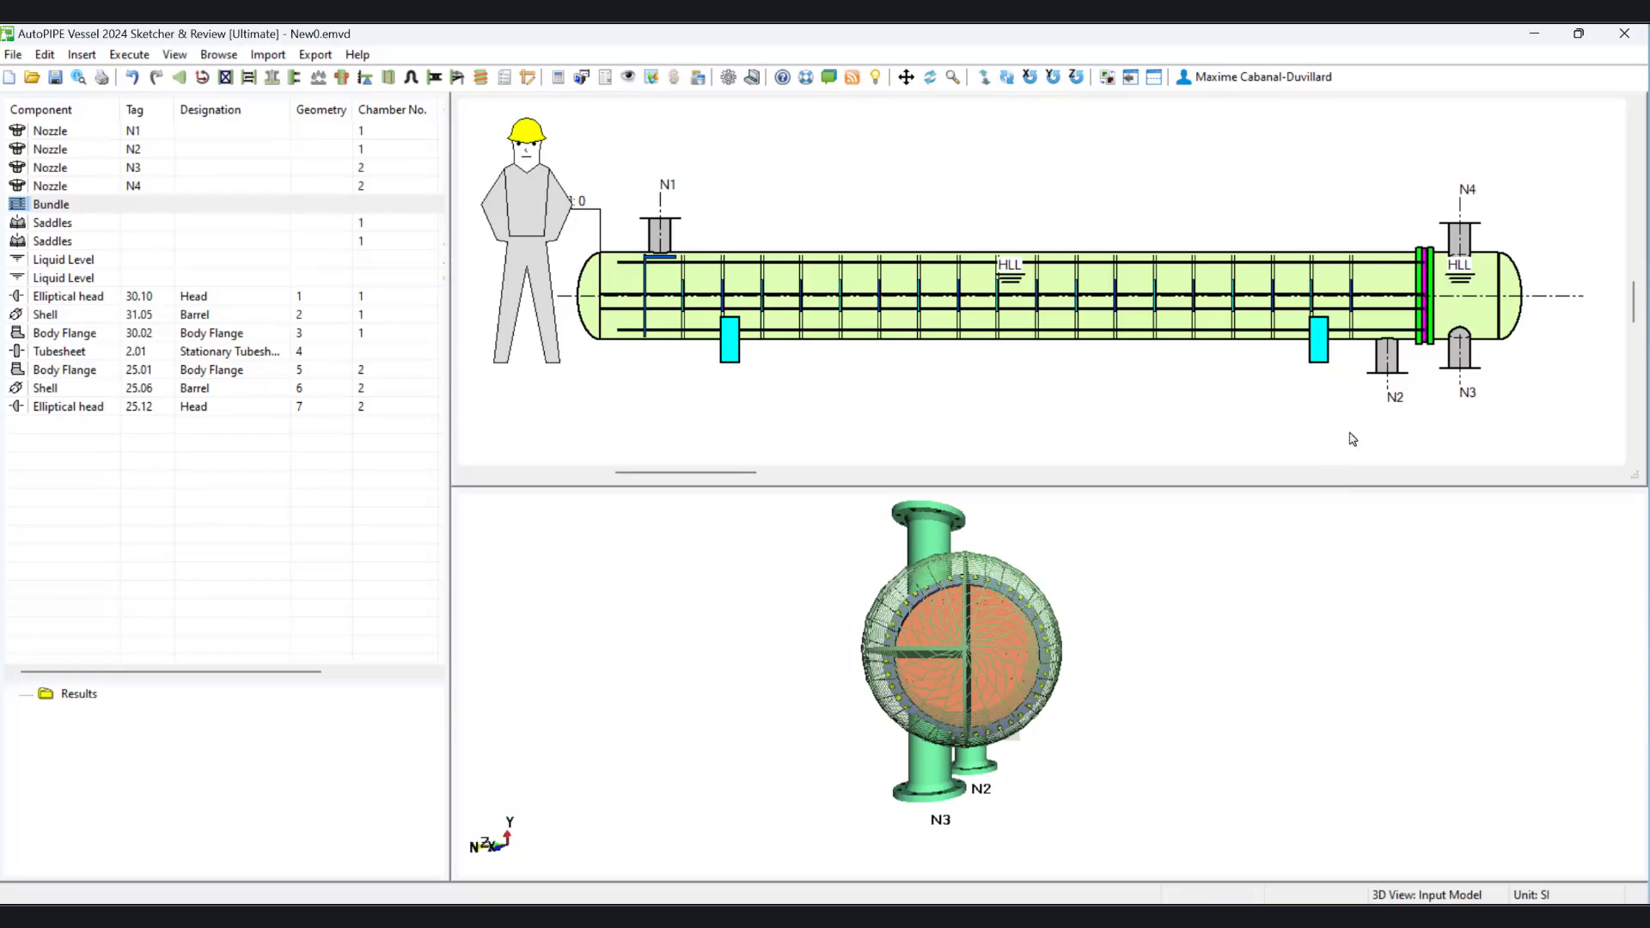
Step: Change nozzle N4's type to Tube side inlet
double_click(1464, 243)
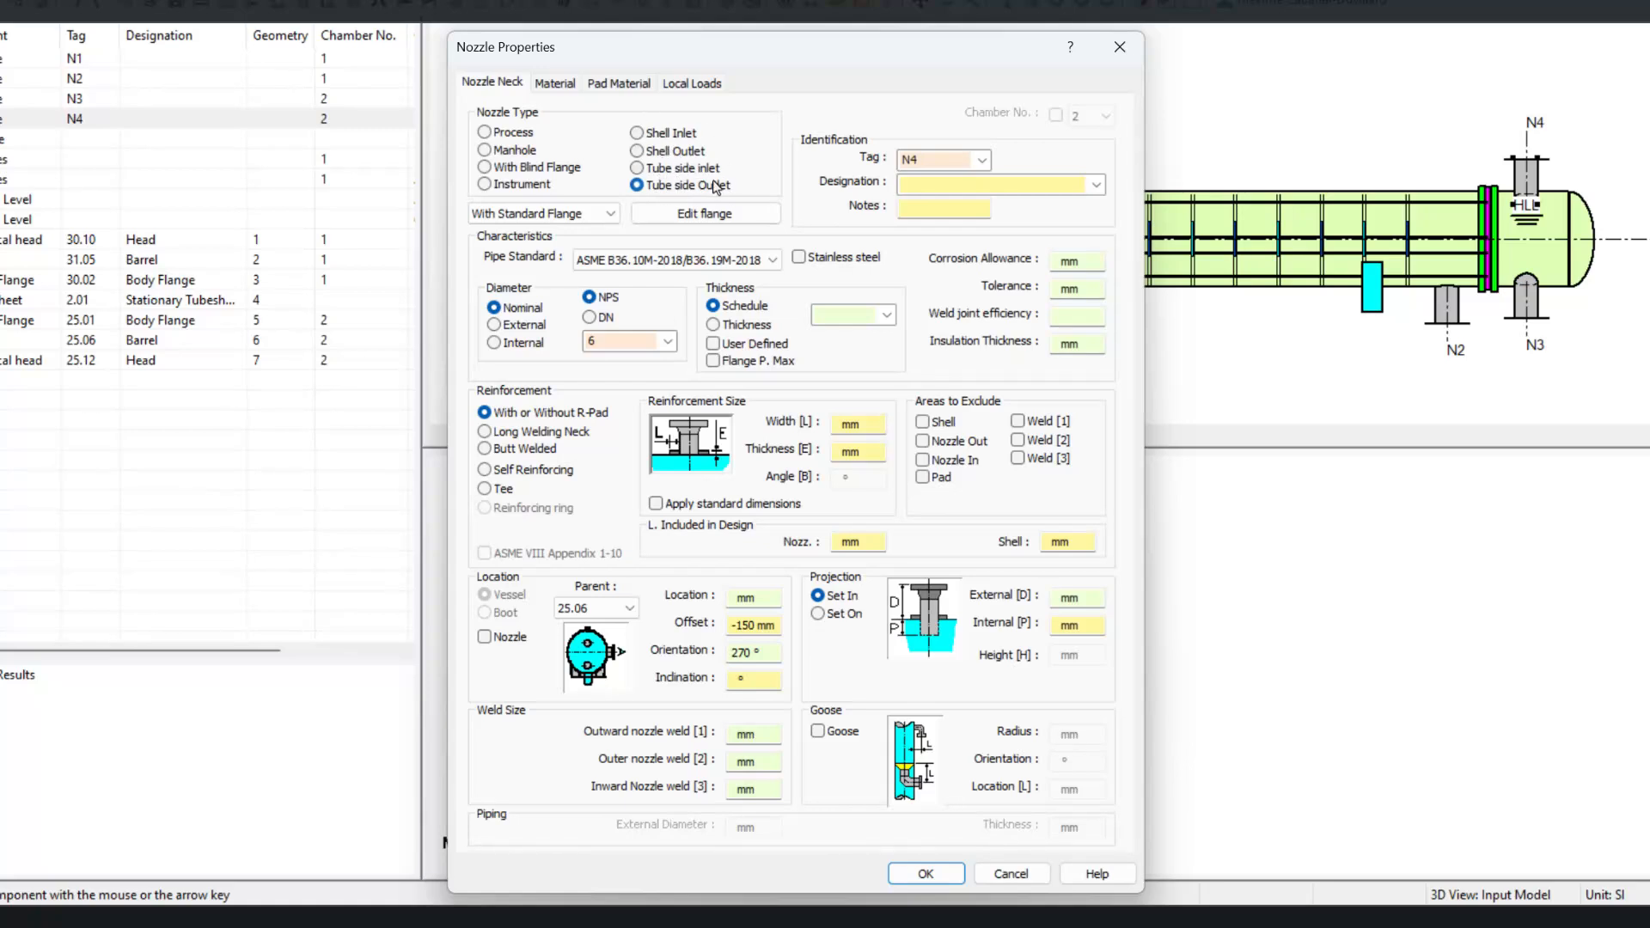
click(636, 169)
click(914, 876)
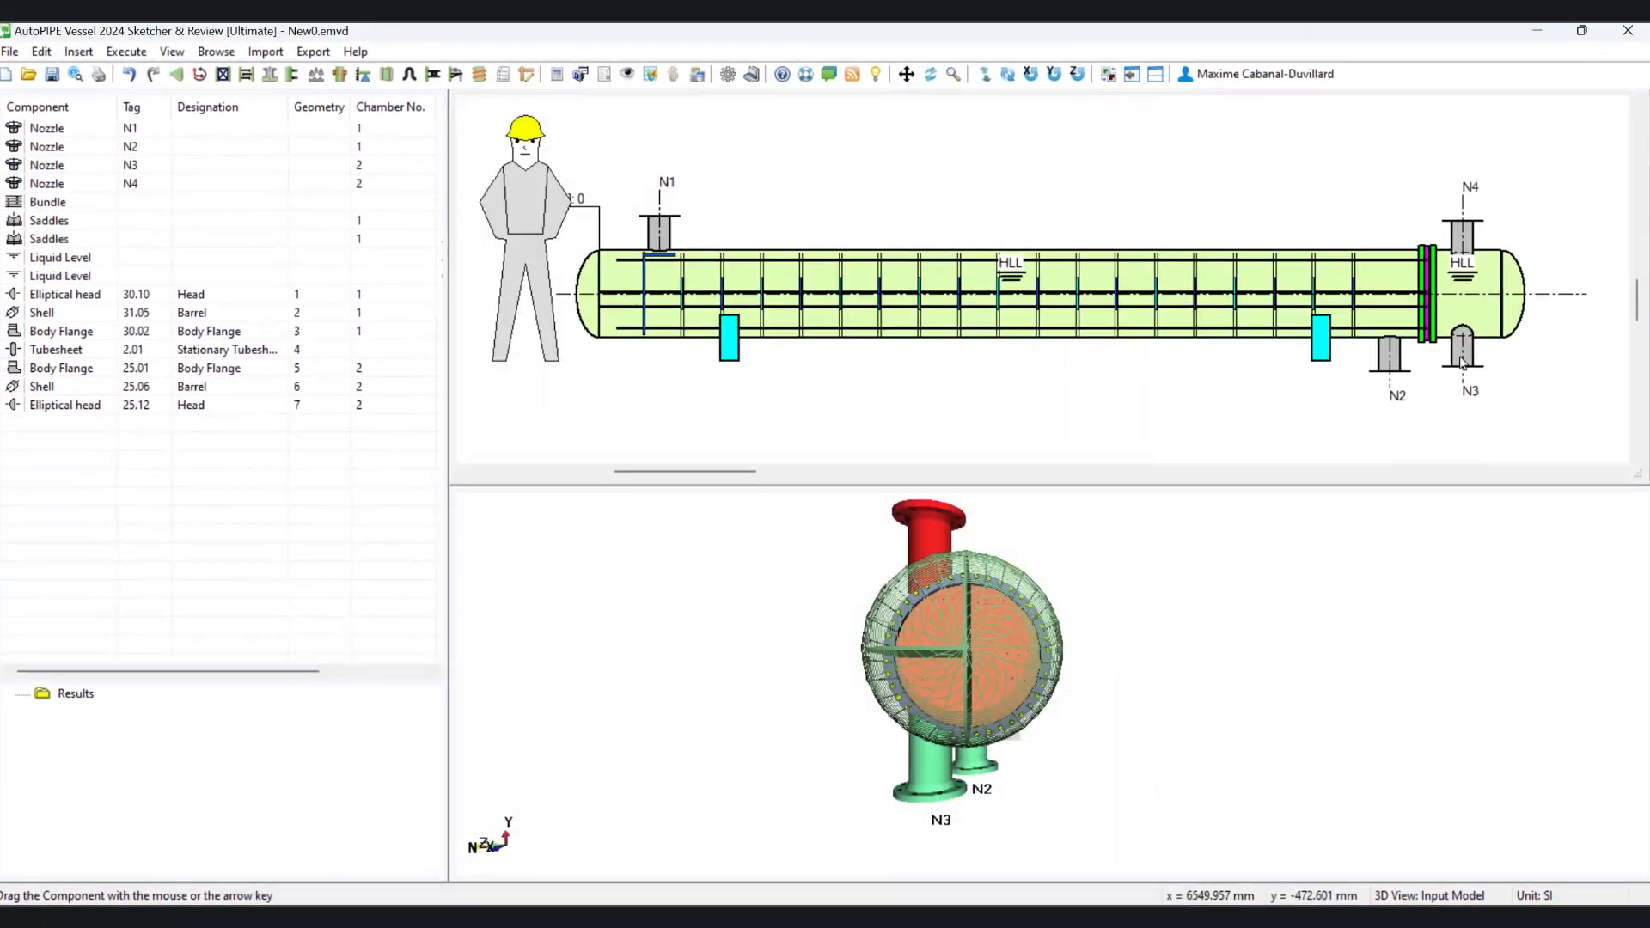
Step: Change nozzle N3's type to Tube side outlet
double_click(1459, 354)
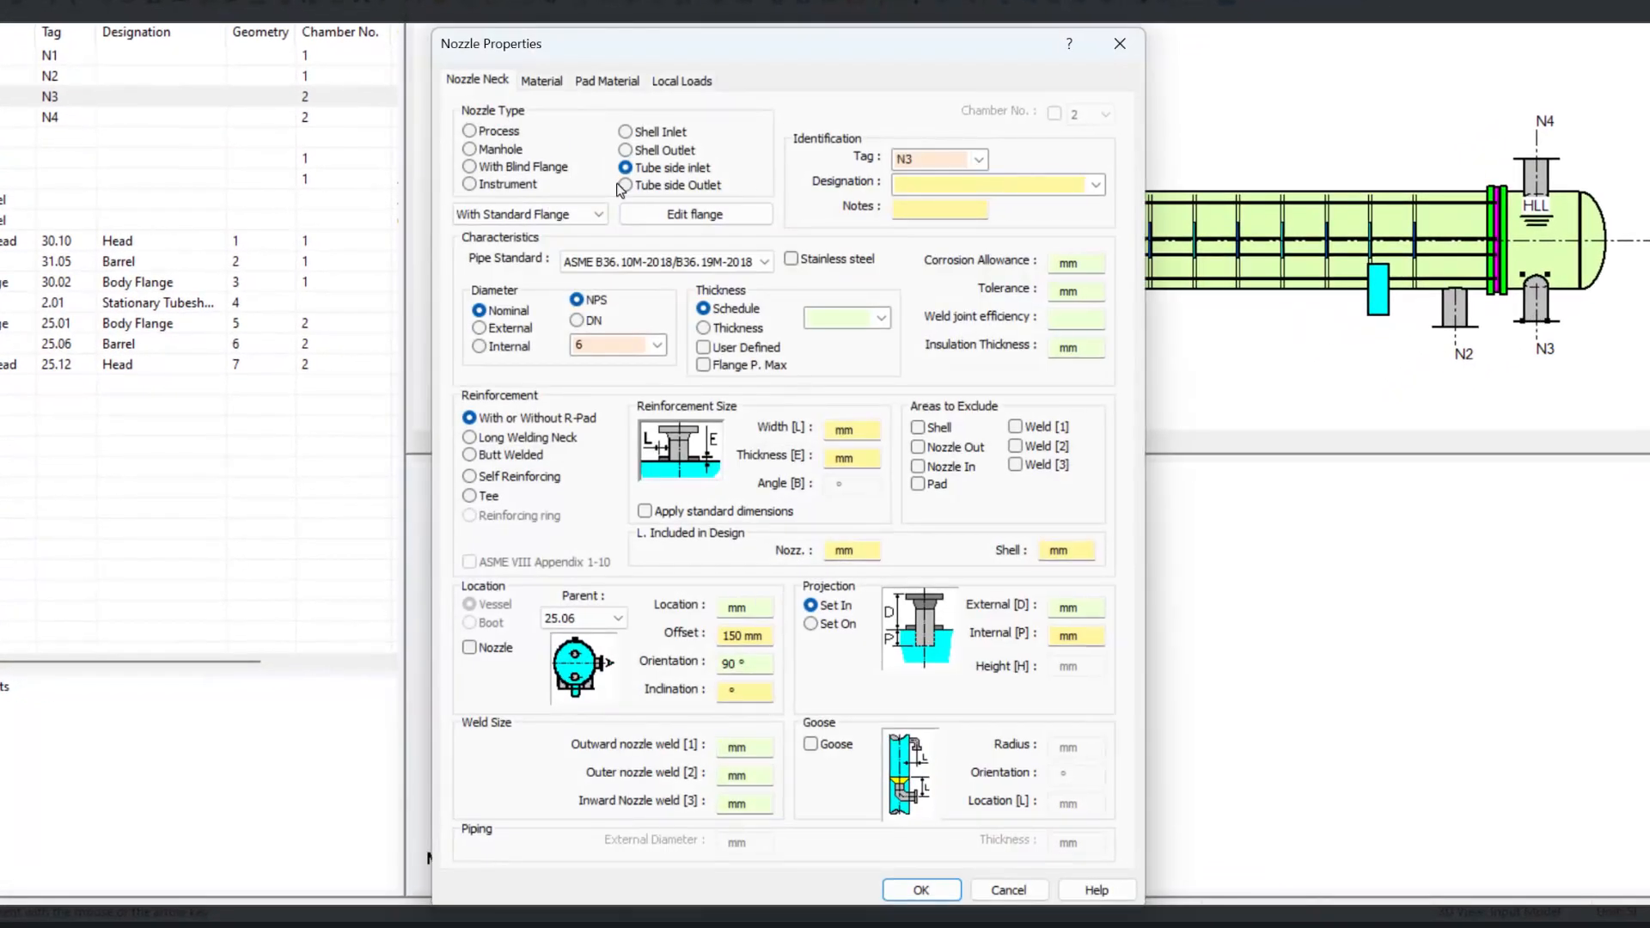
click(625, 185)
click(909, 889)
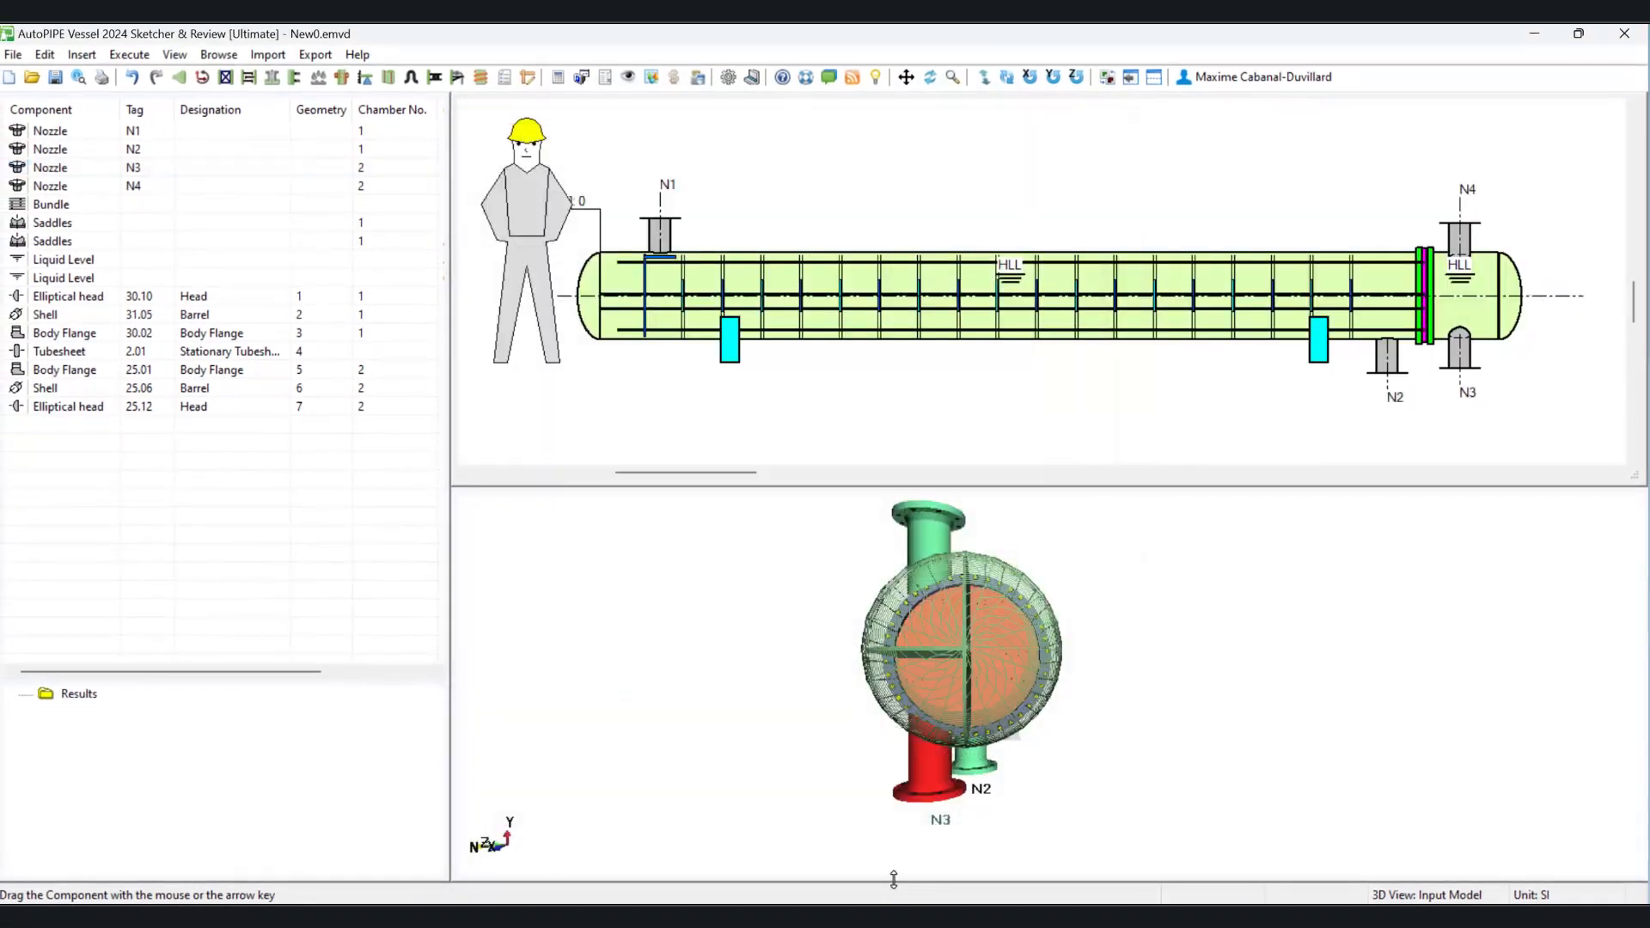
Step: Reopen the tube bundle properties, recompute the bundle and display the pass order
double_click(92, 206)
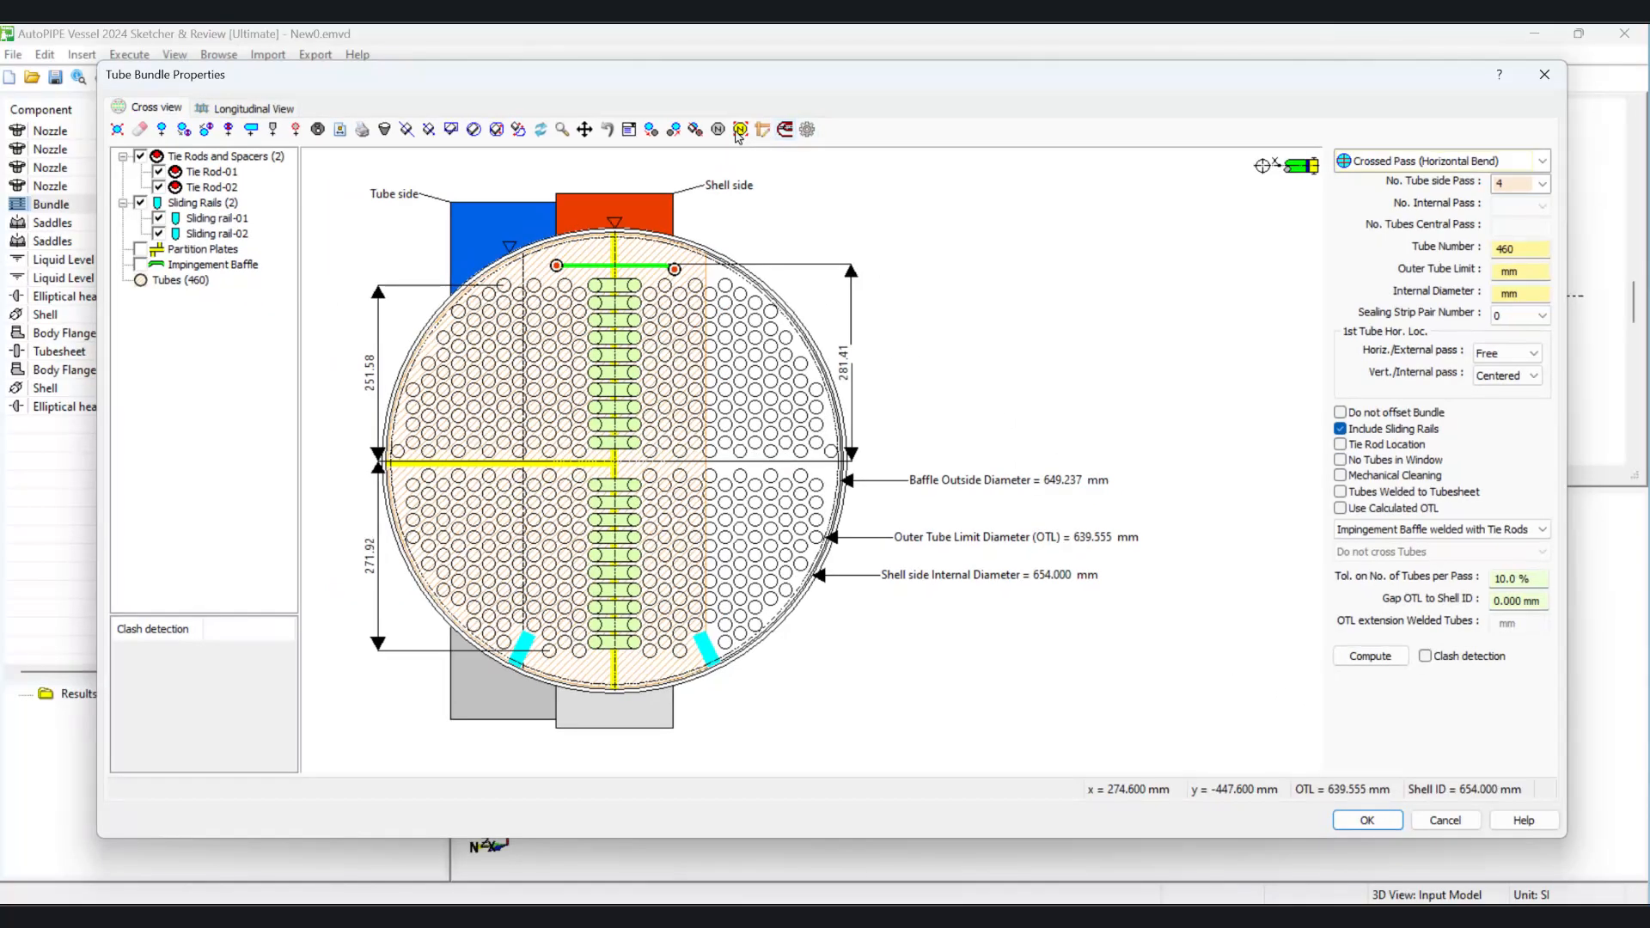
click(740, 130)
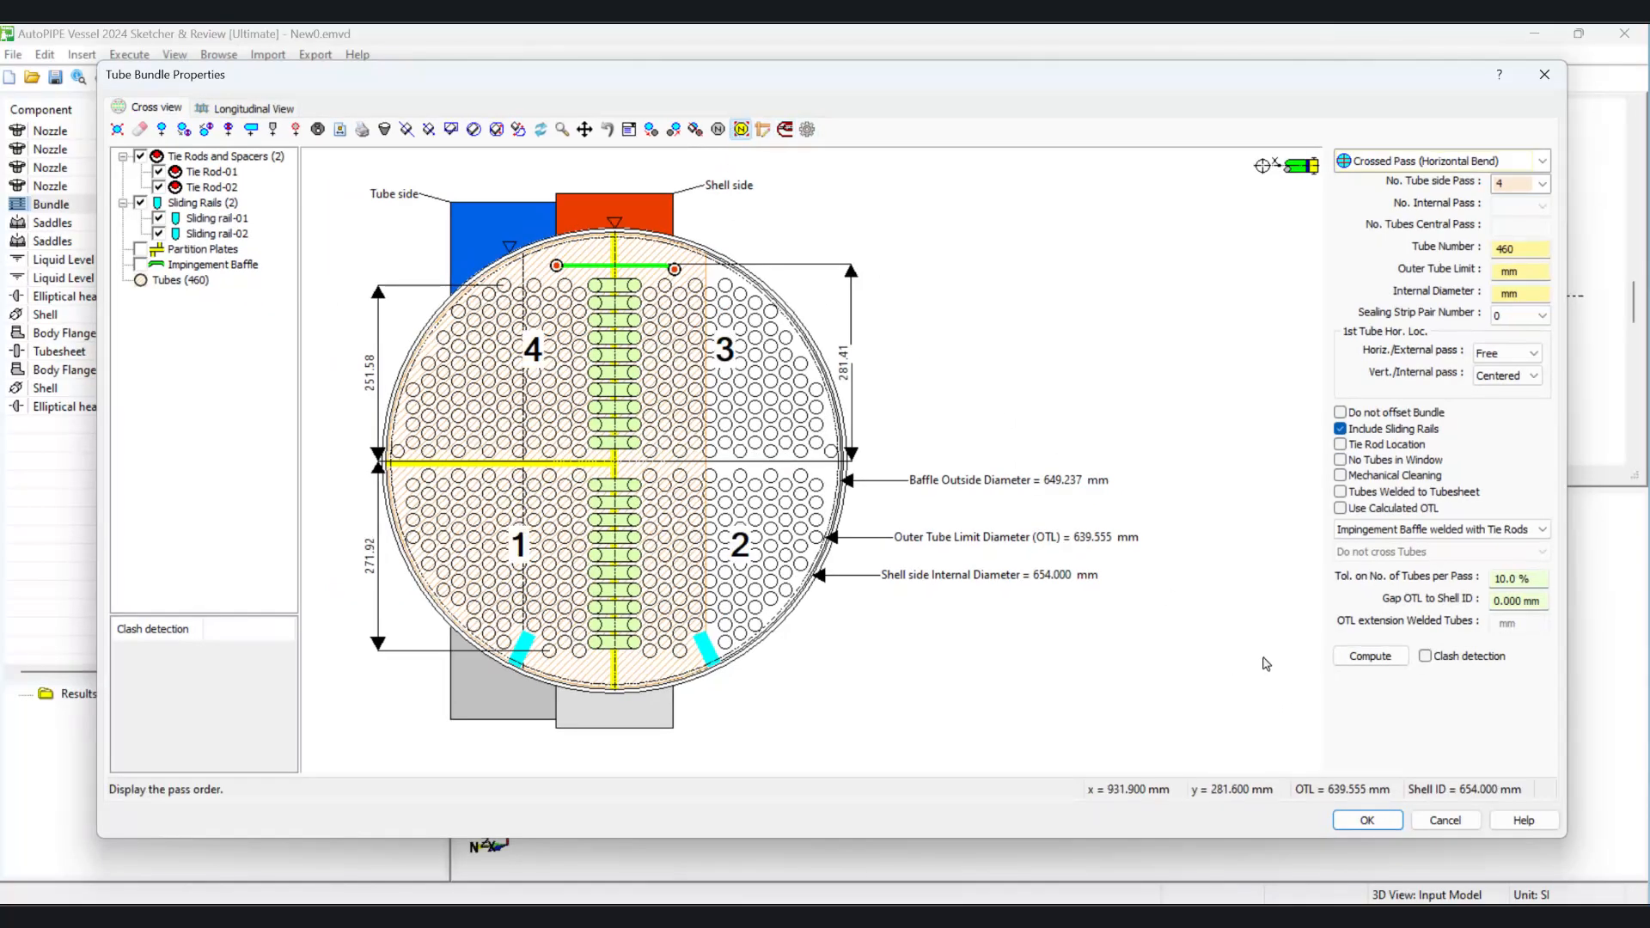
click(1370, 655)
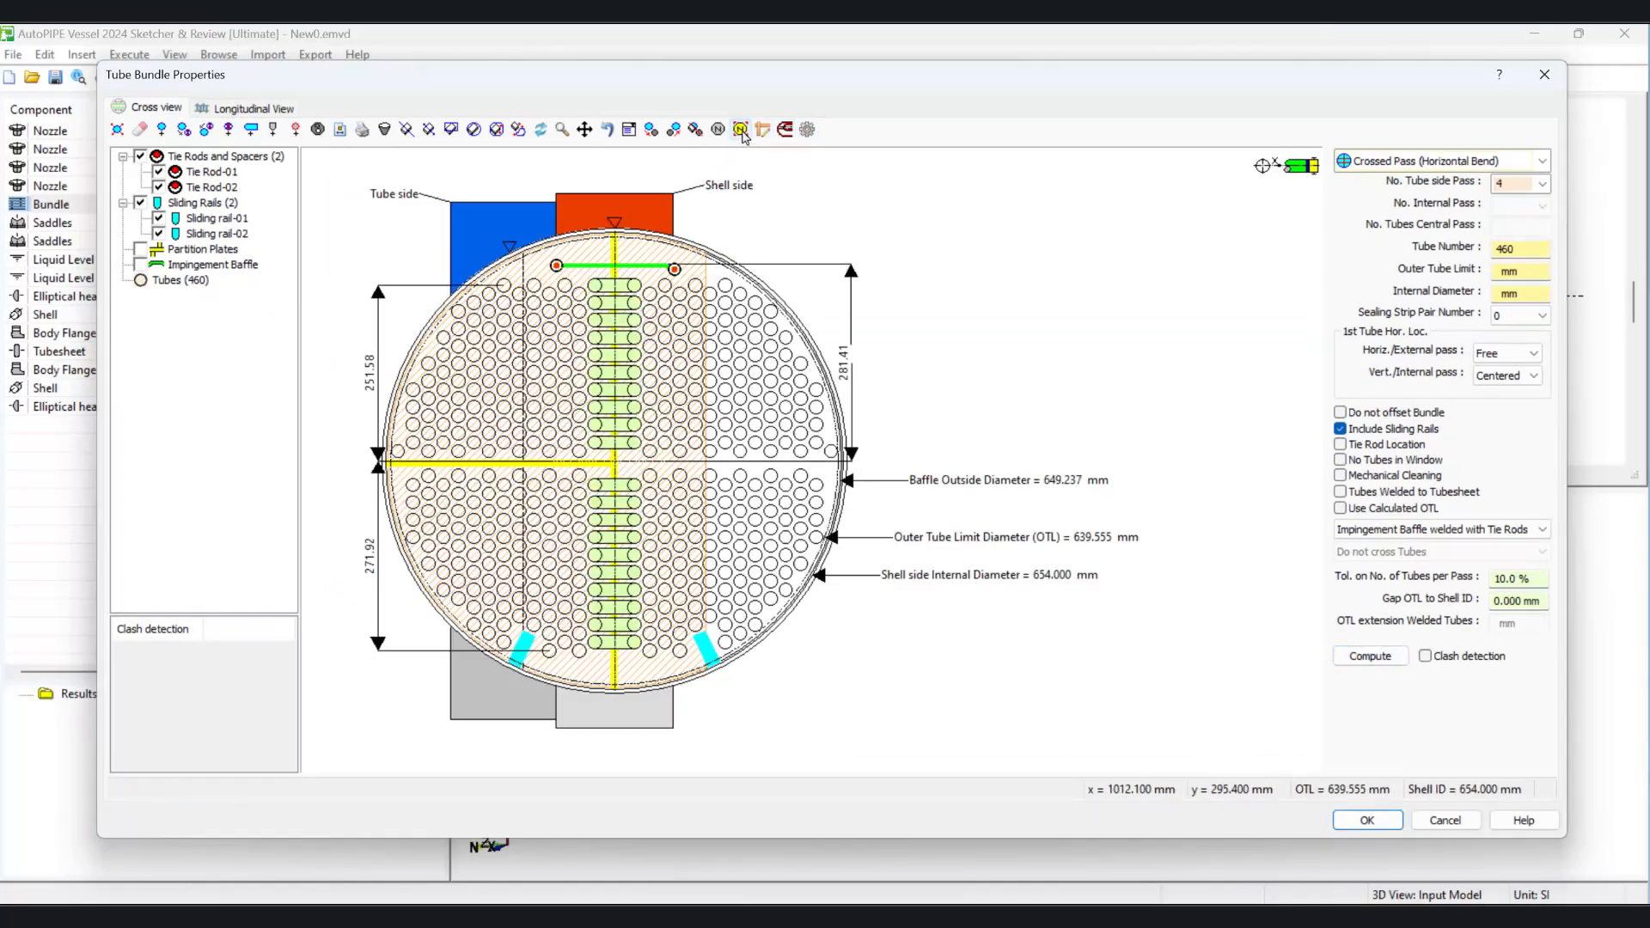
click(741, 132)
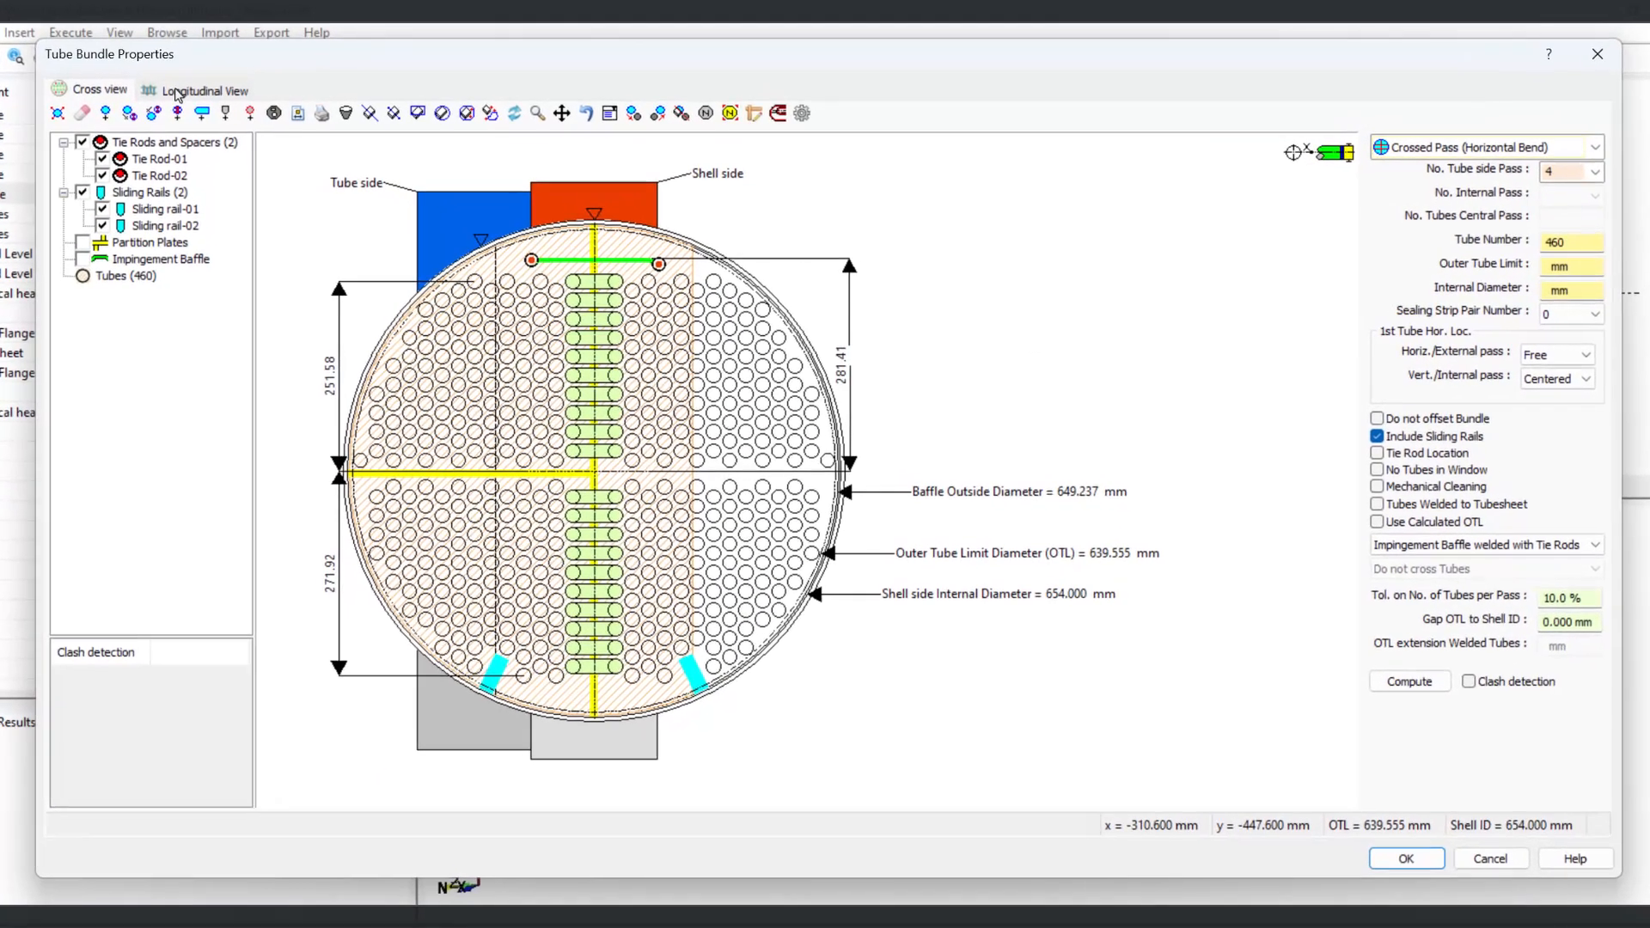
Step: Open the bundle's longitudinal view and try to set baffle B1 to Type 2
click(219, 106)
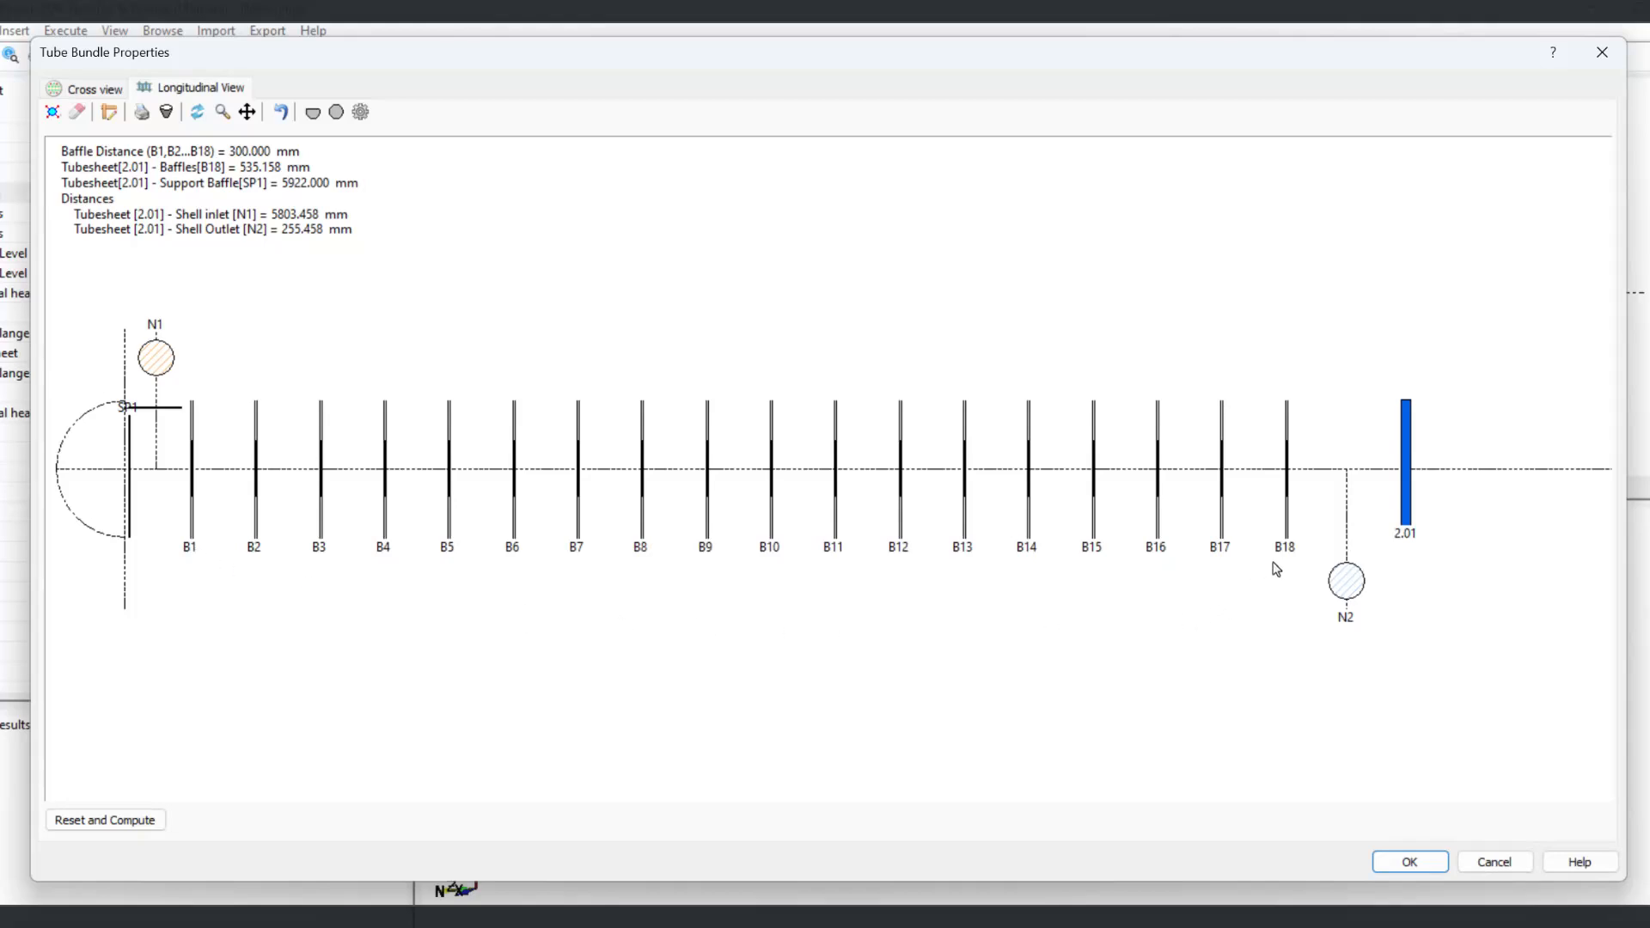
scroll(206, 476, up, 4)
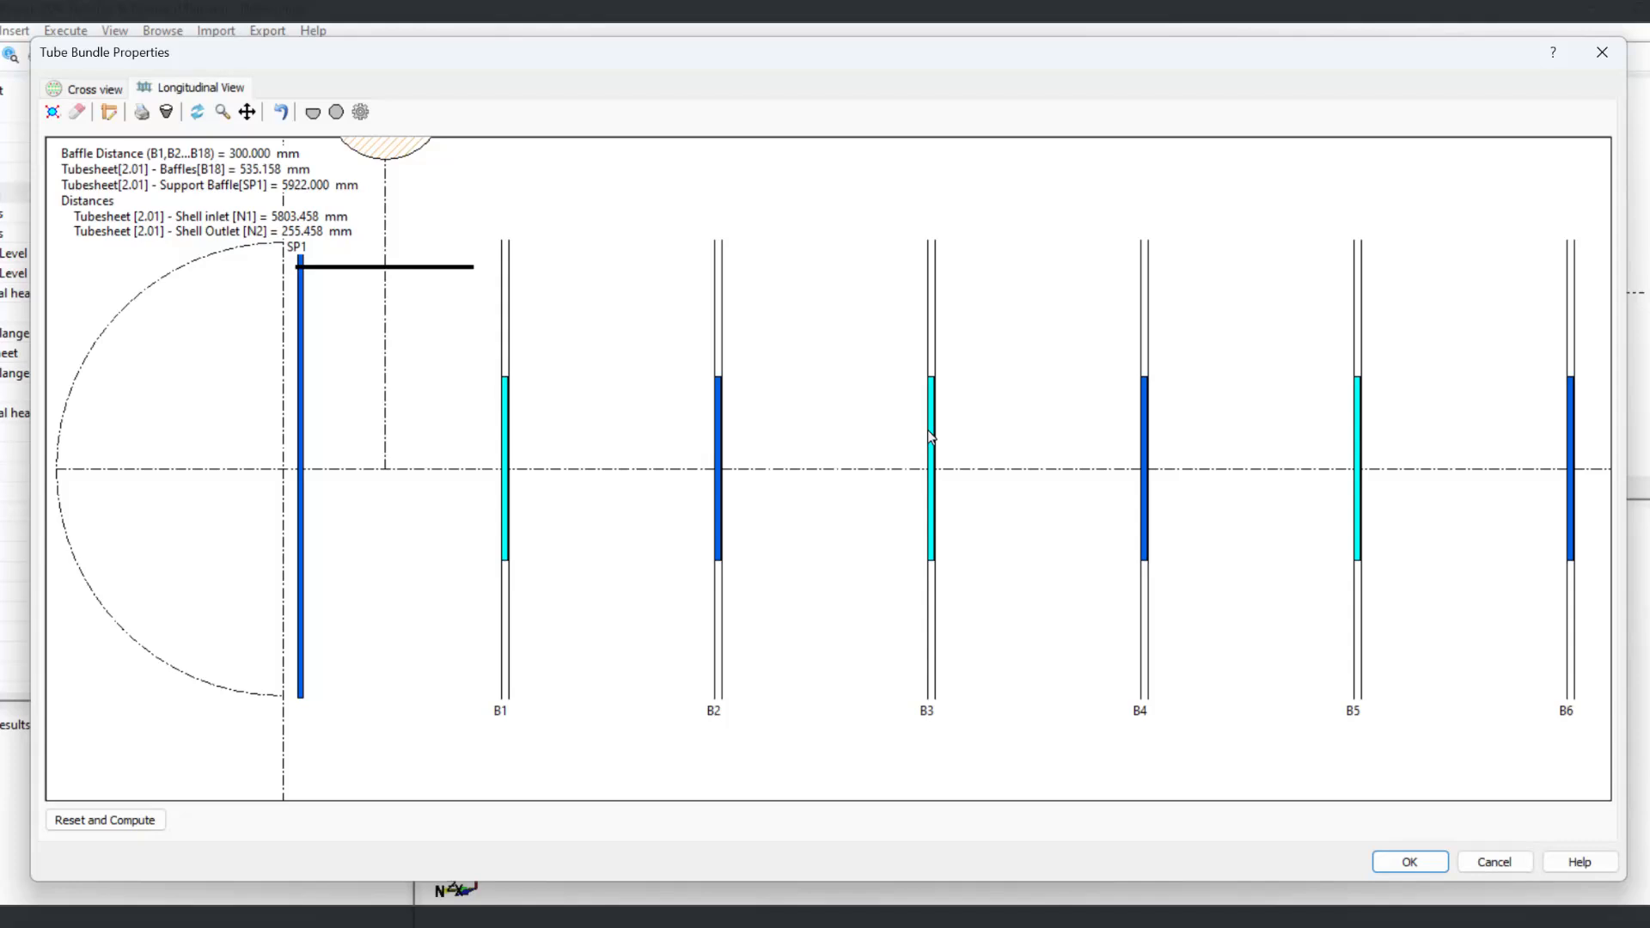
click(505, 414)
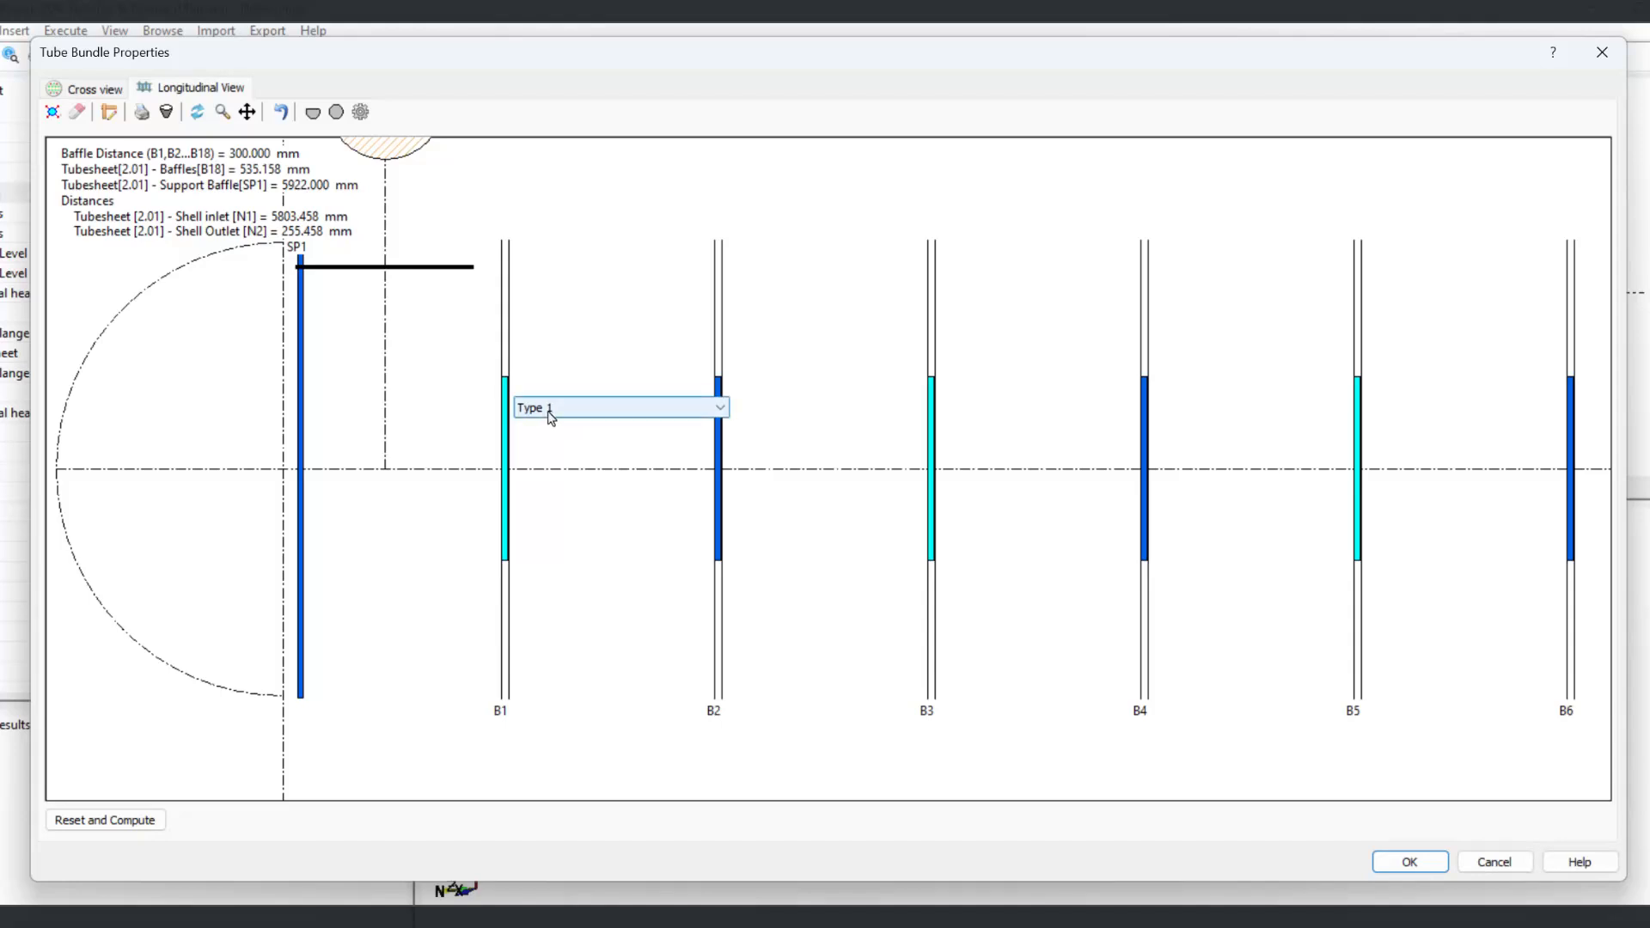
click(544, 410)
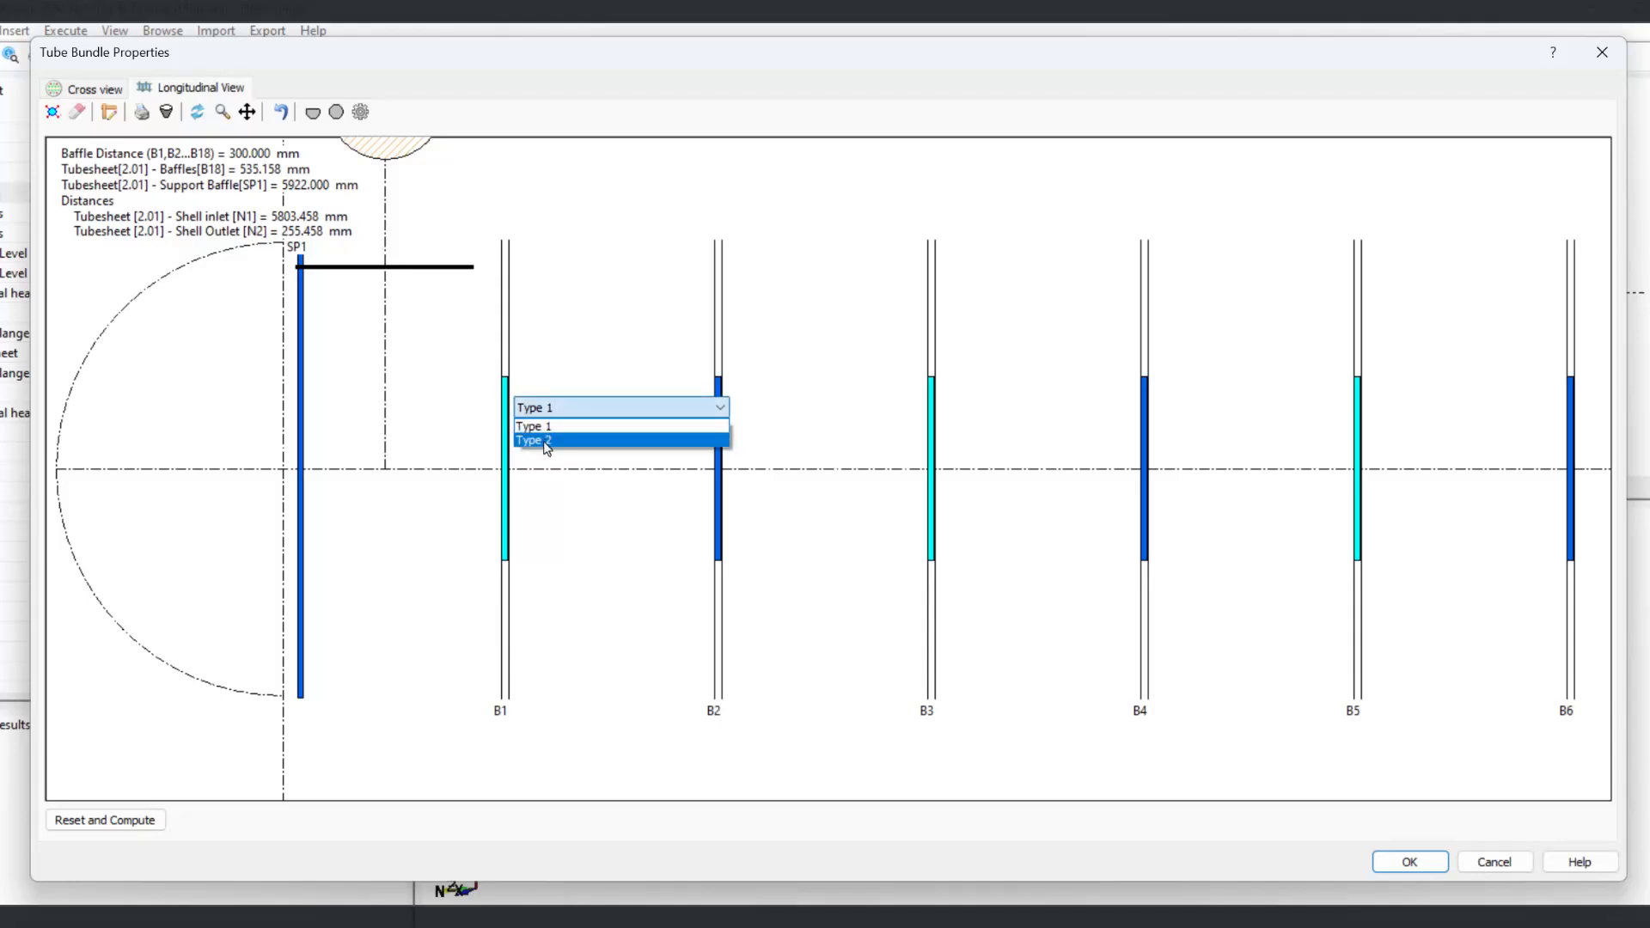
click(549, 442)
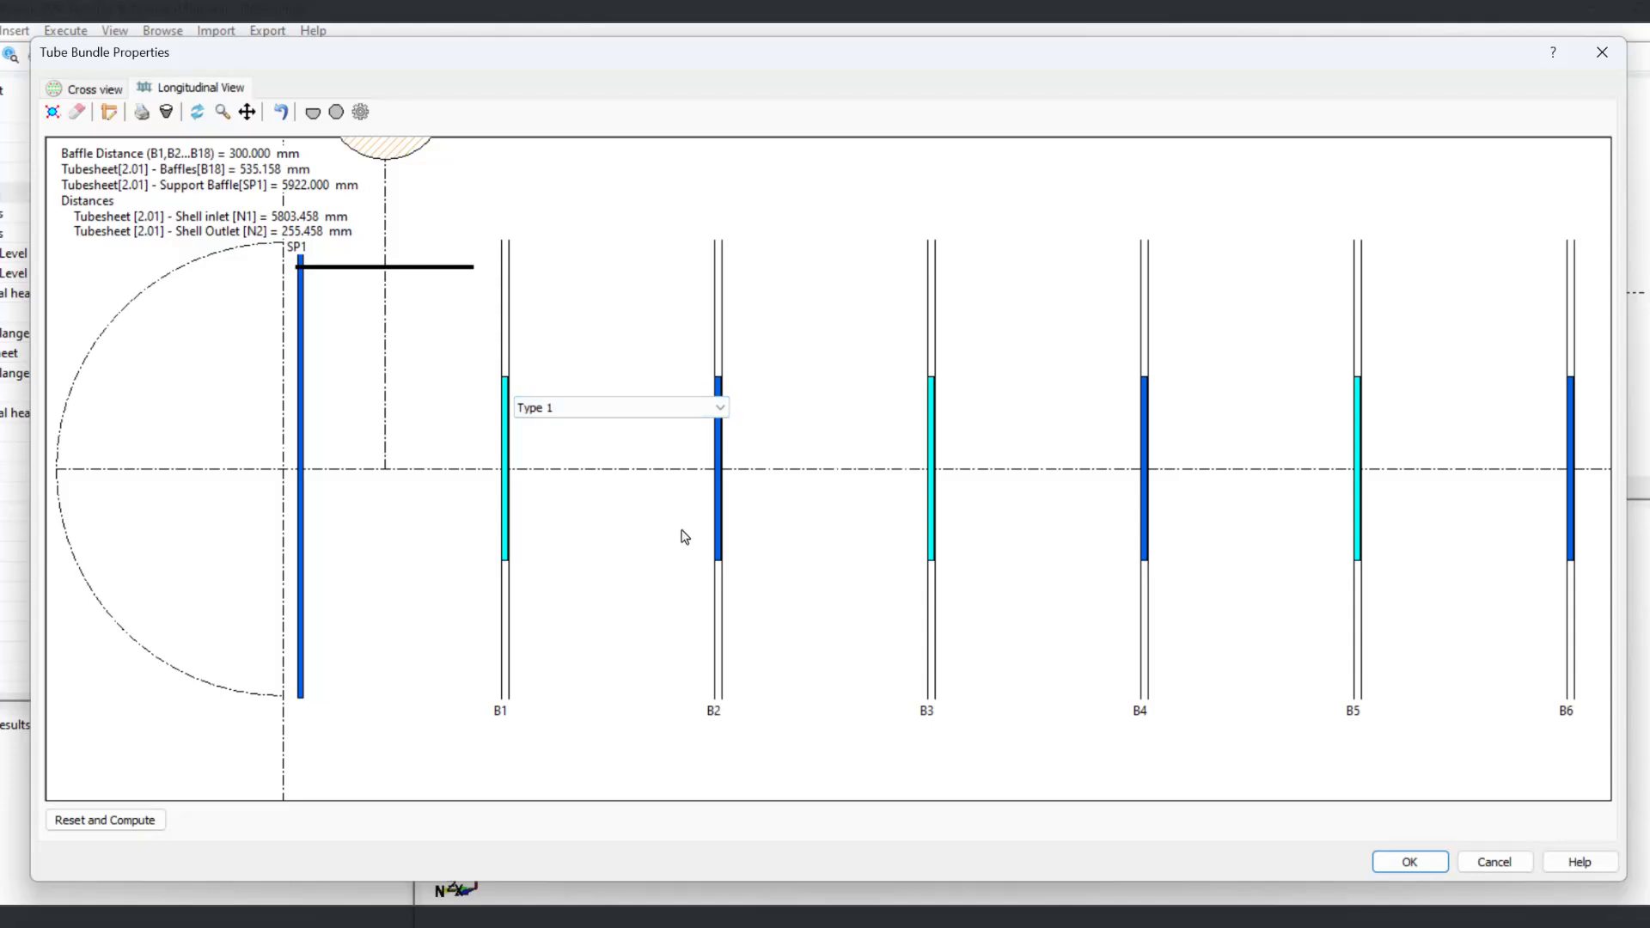
click(615, 533)
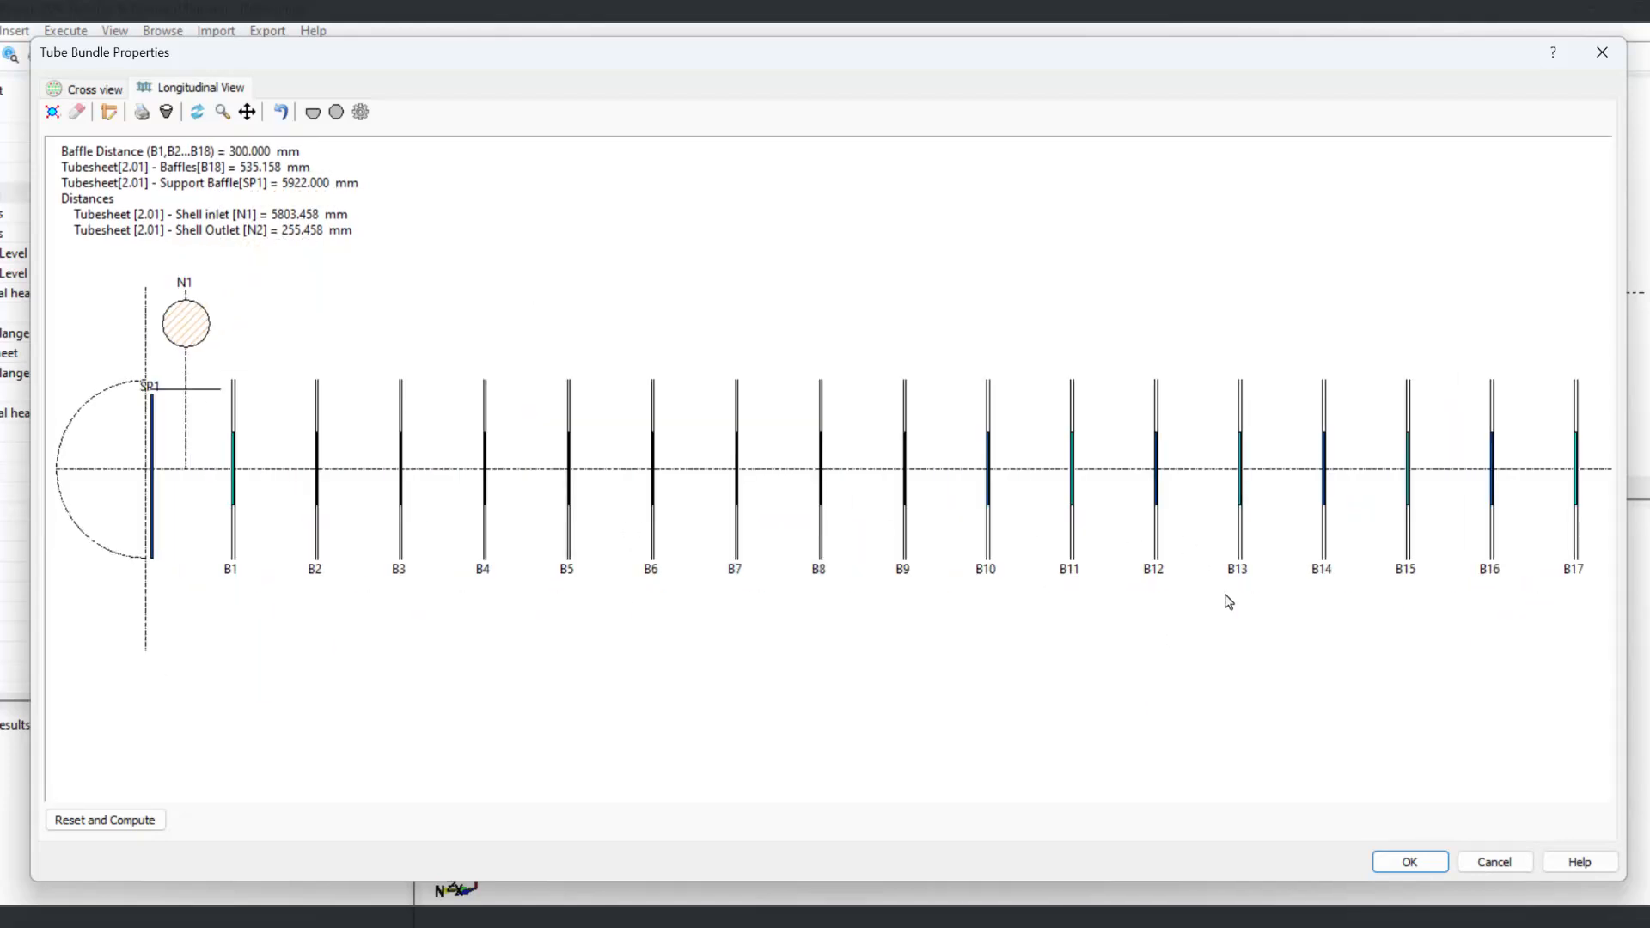
Step: Set the spacing between baffles B1 and B2 to 500 mm
middle_drag(1231, 617, 826, 623)
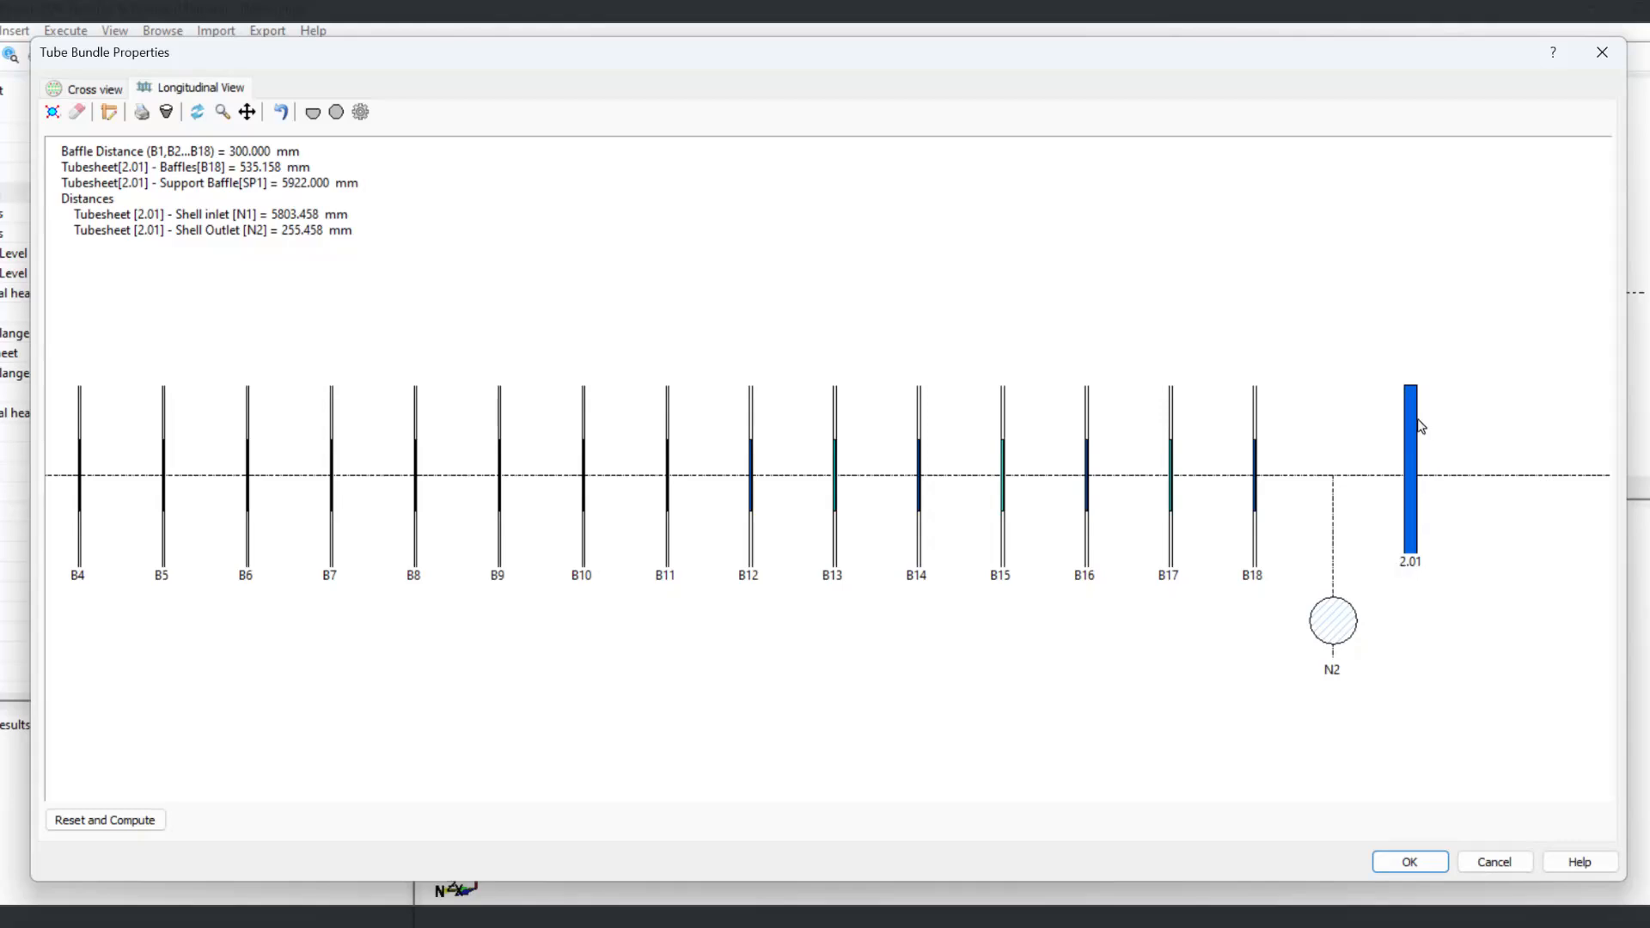
middle_drag(607, 674, 1049, 659)
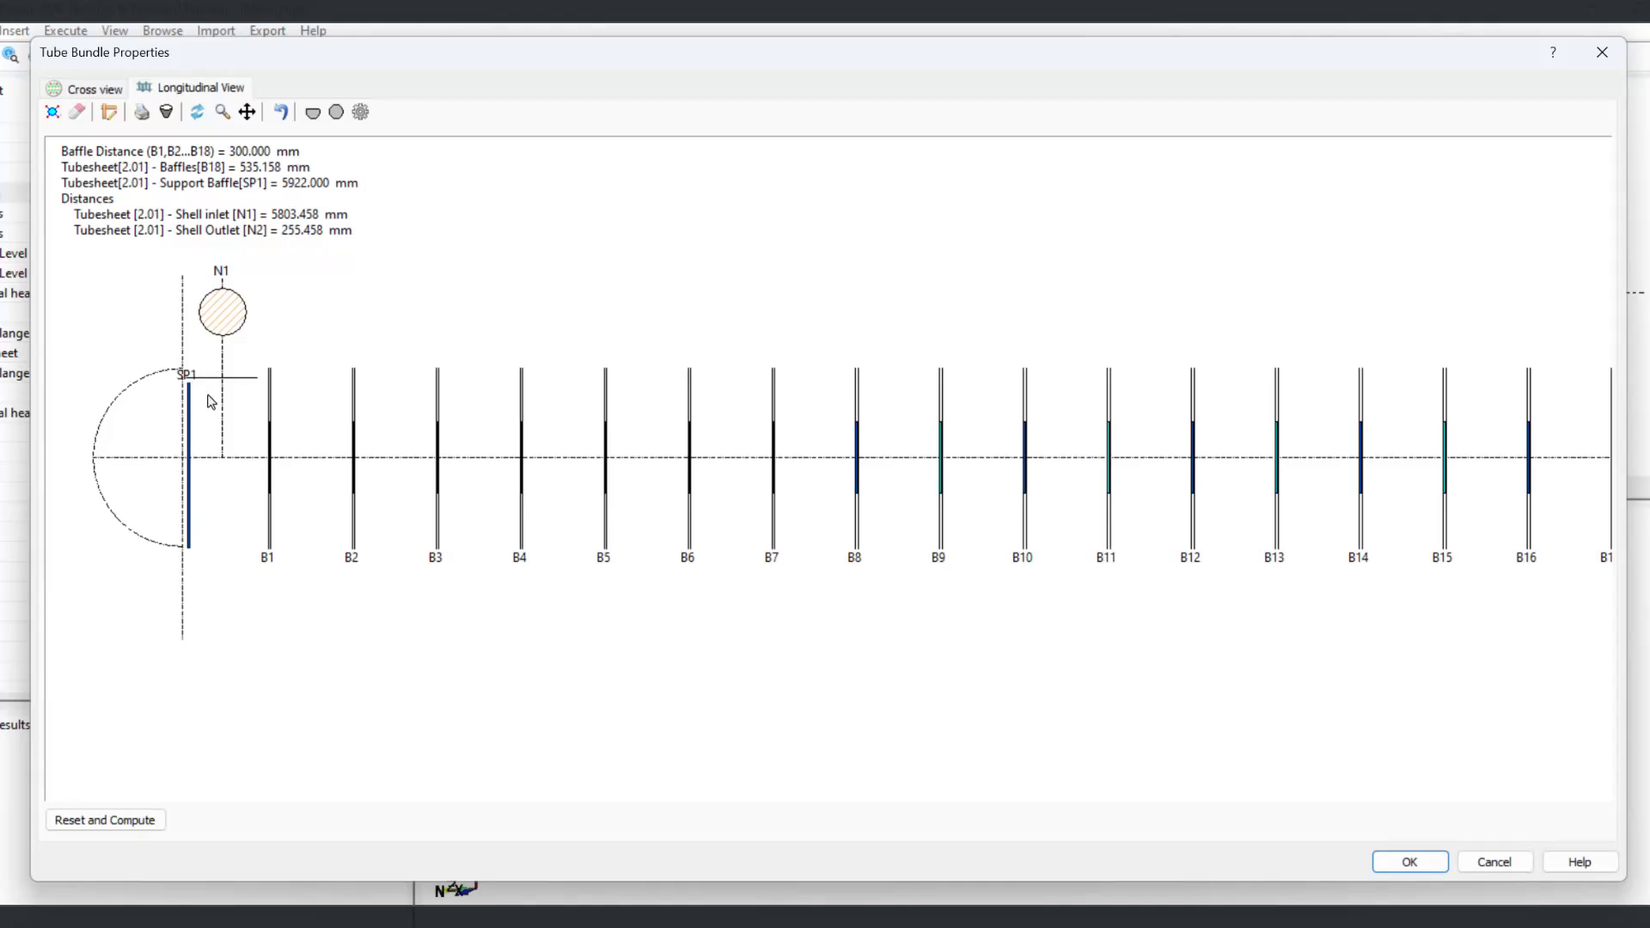
scroll(209, 401, up, 1)
scroll(209, 401, up, 1)
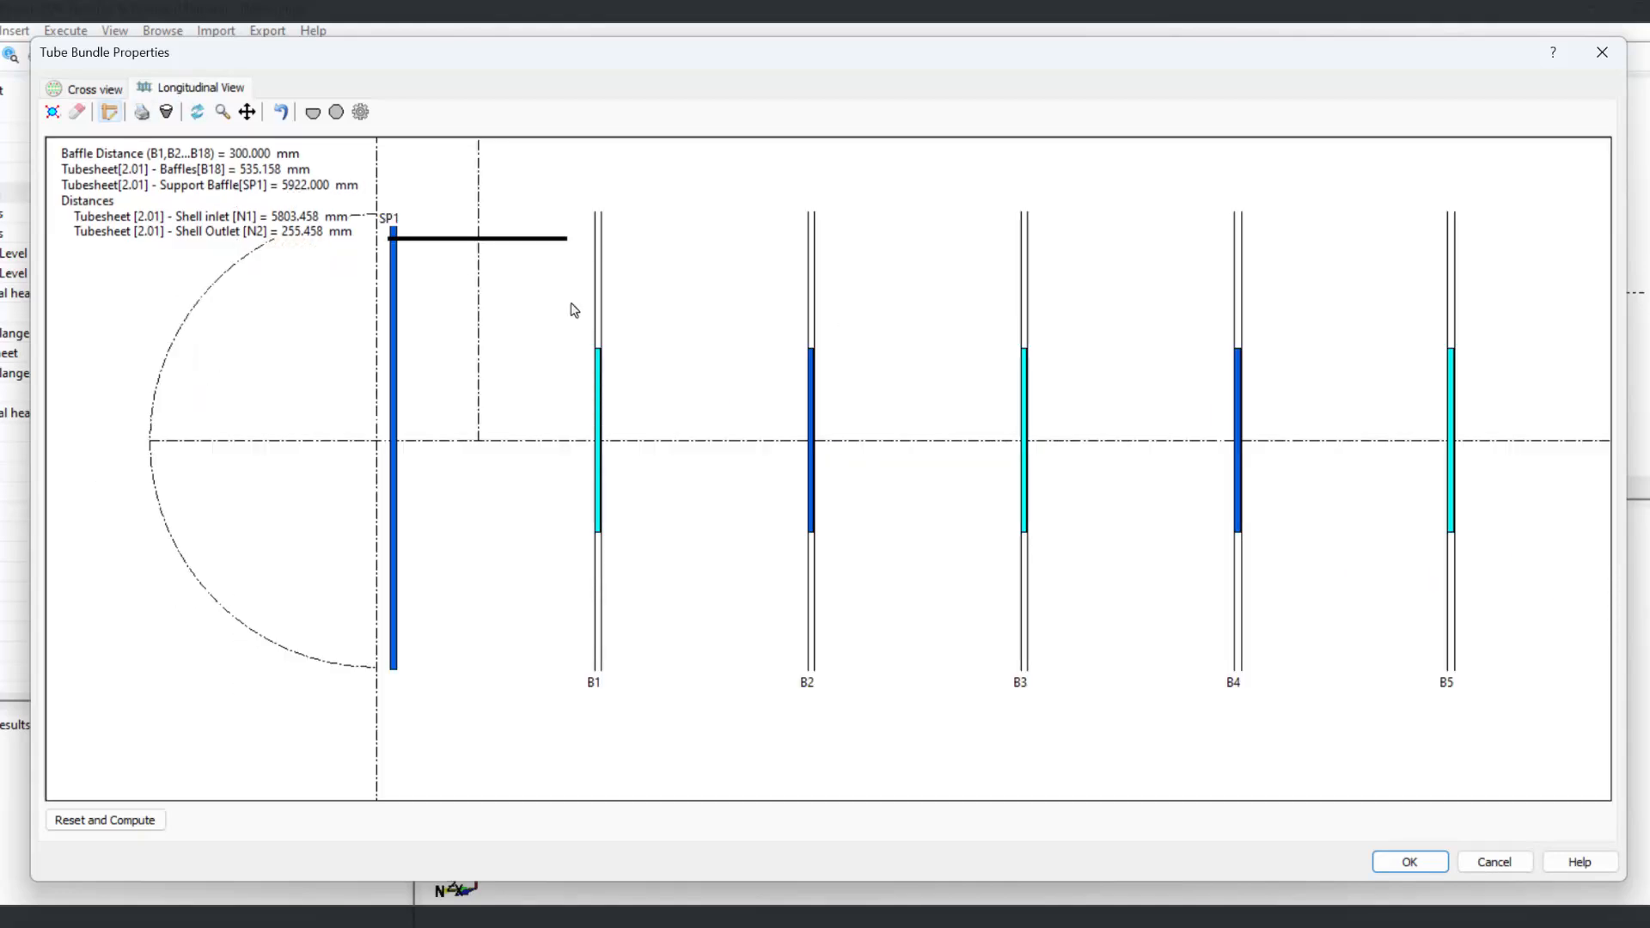
click(811, 357)
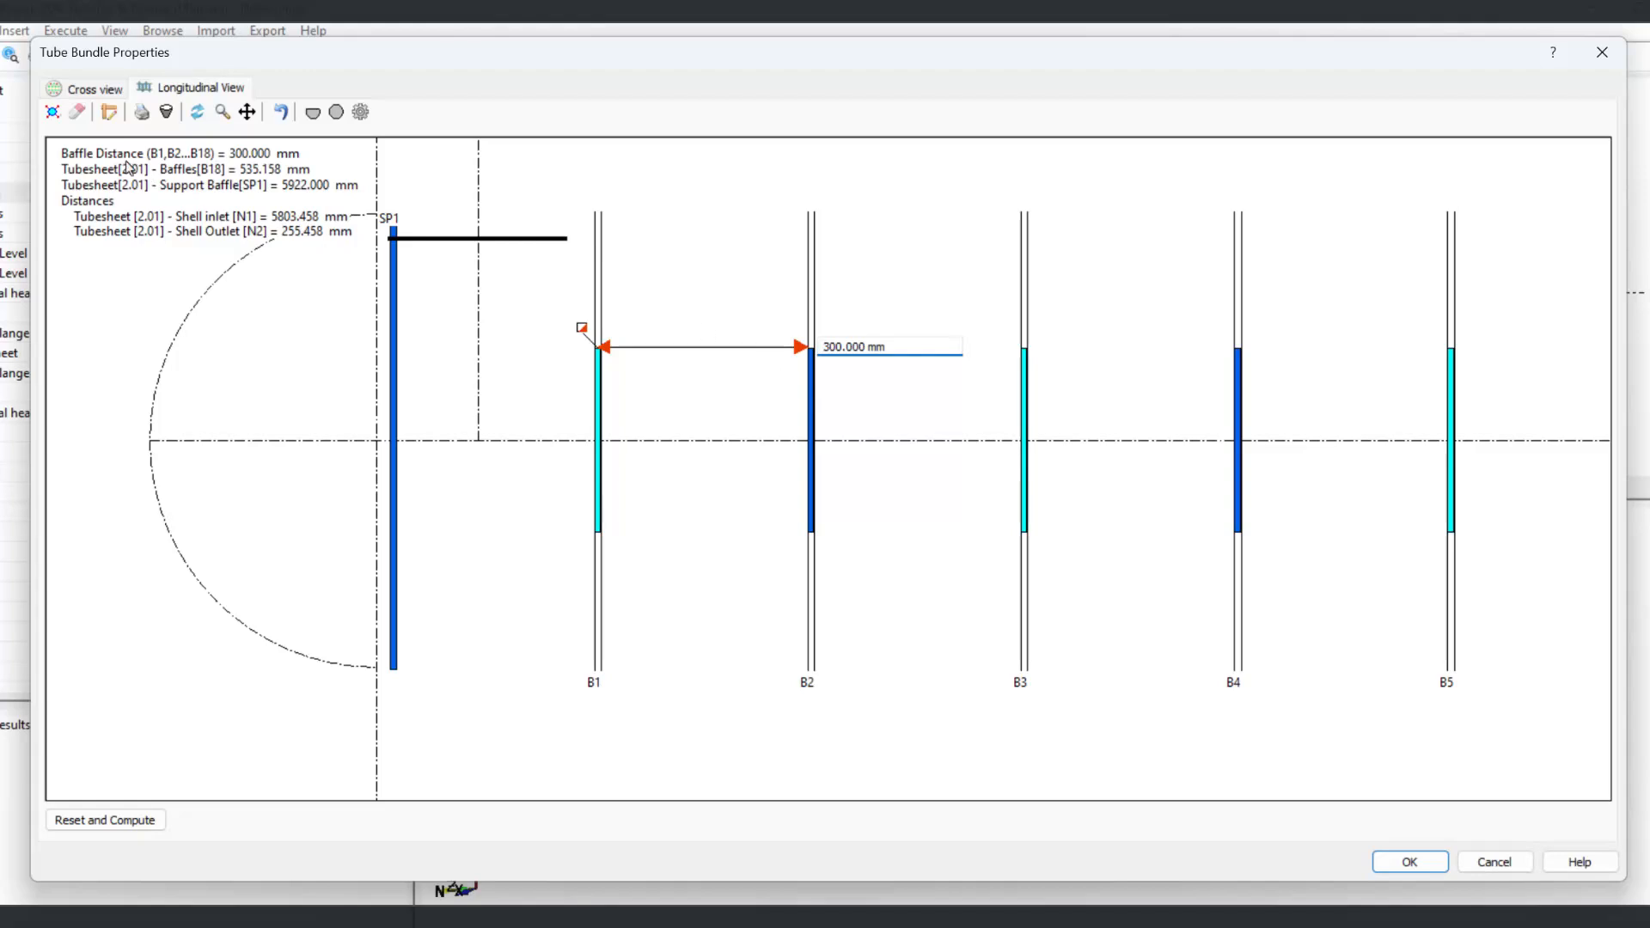
drag(894, 346, 703, 334)
text(500)
key(Return)
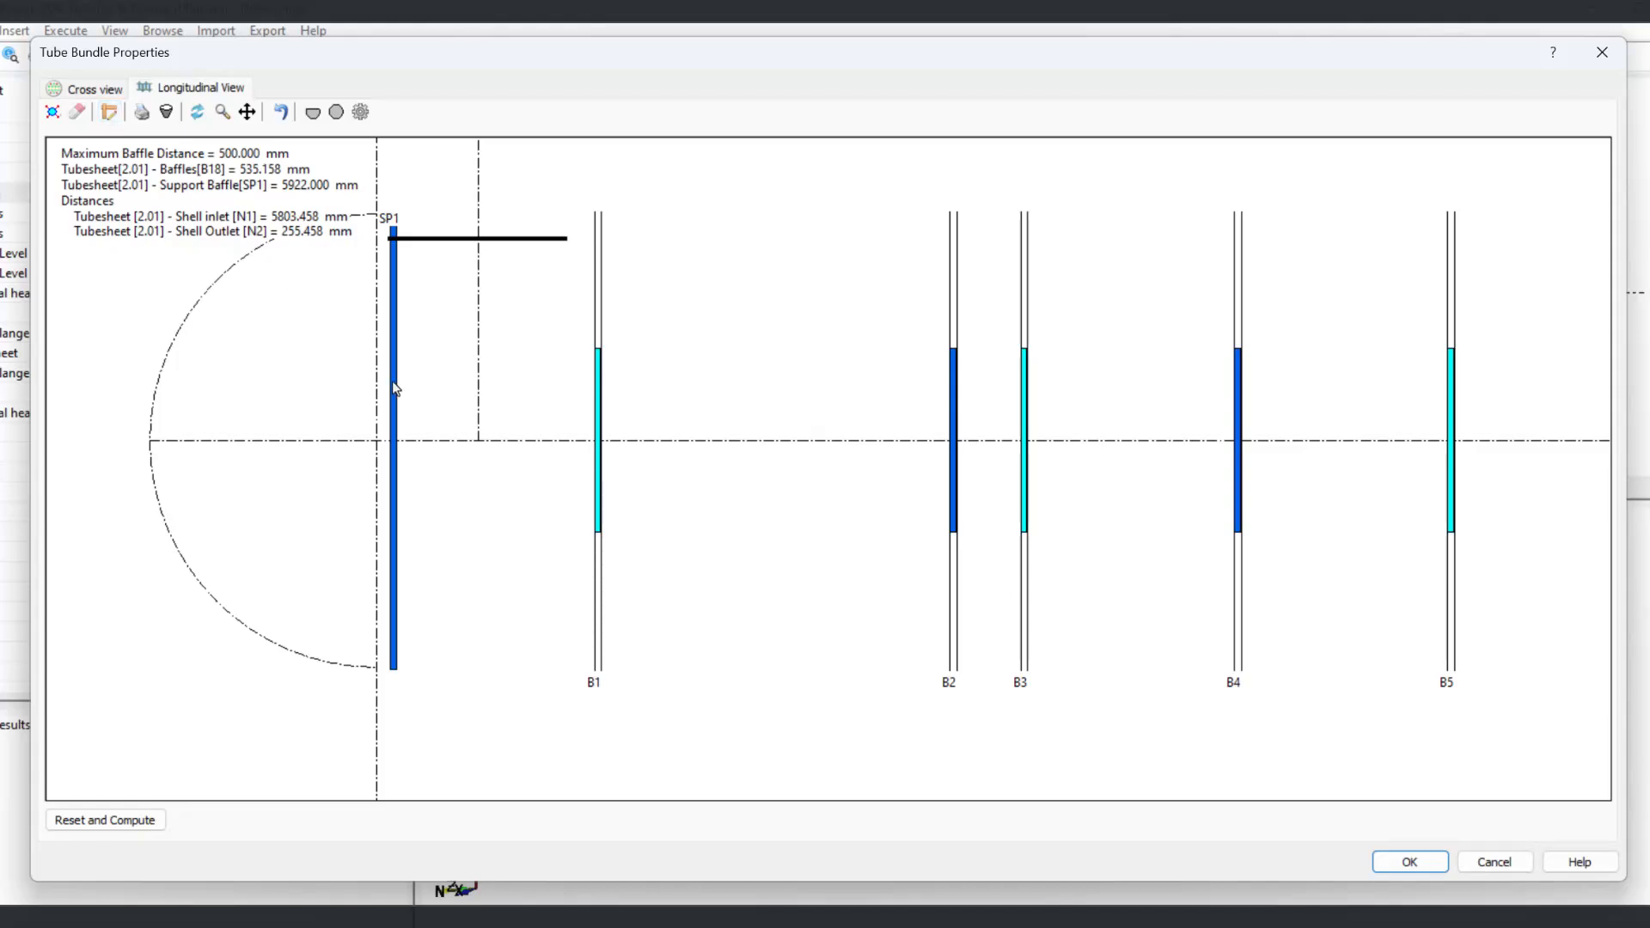
Step: Set the distance between support plate SP1 and baffle B1 to 50 mm
click(599, 387)
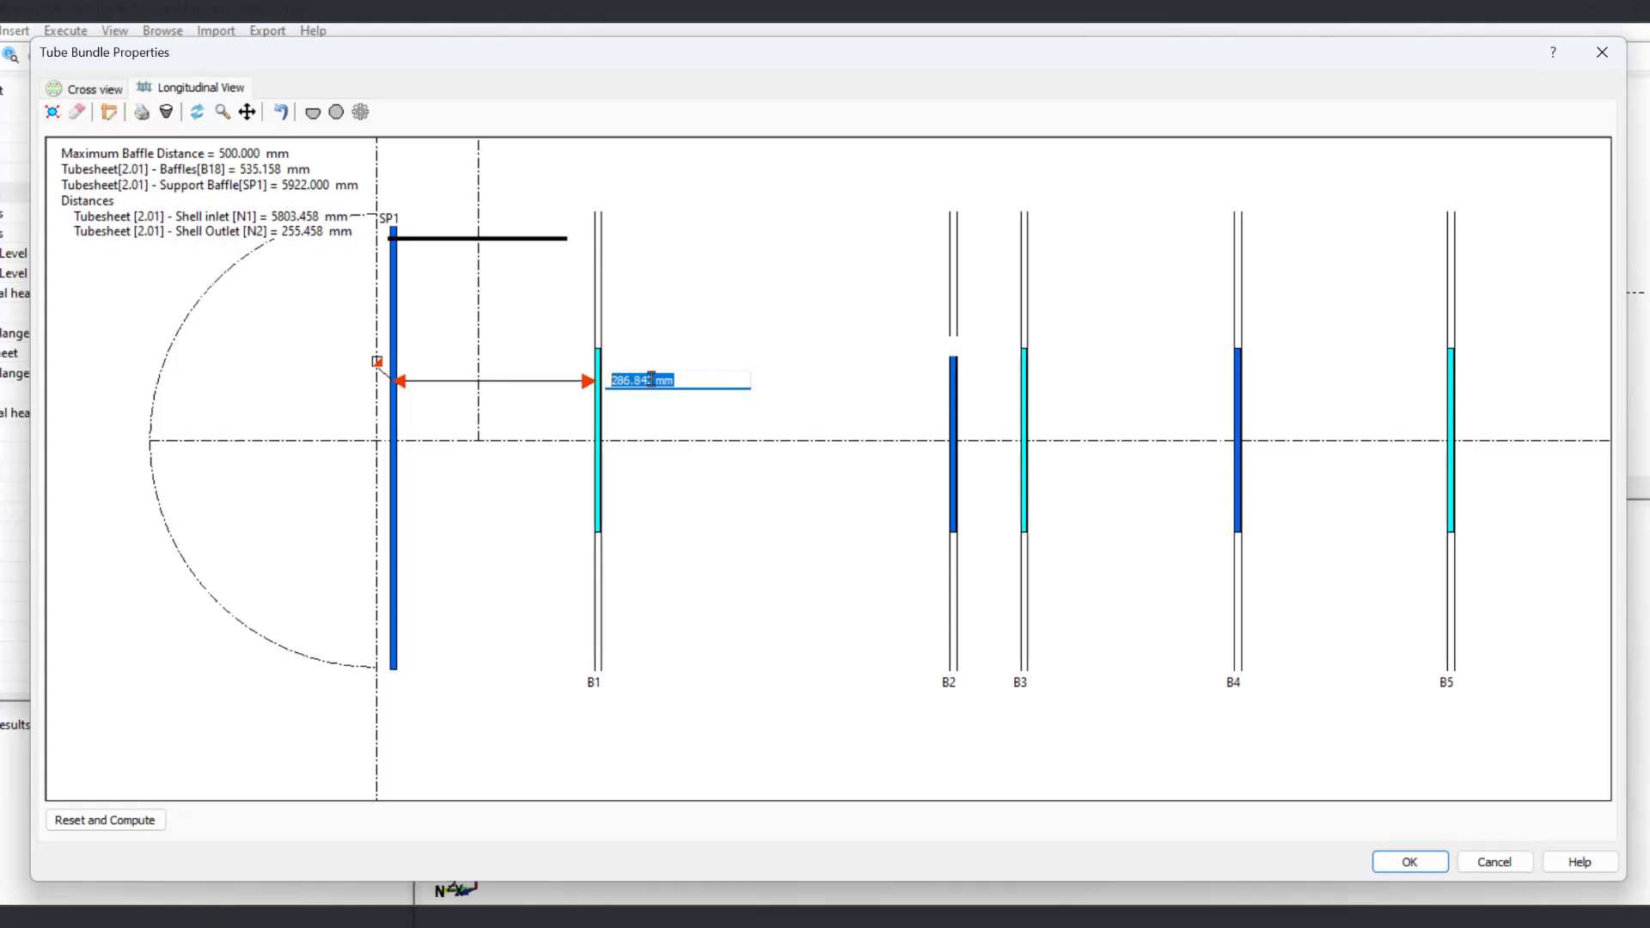
text(500)
key(Return)
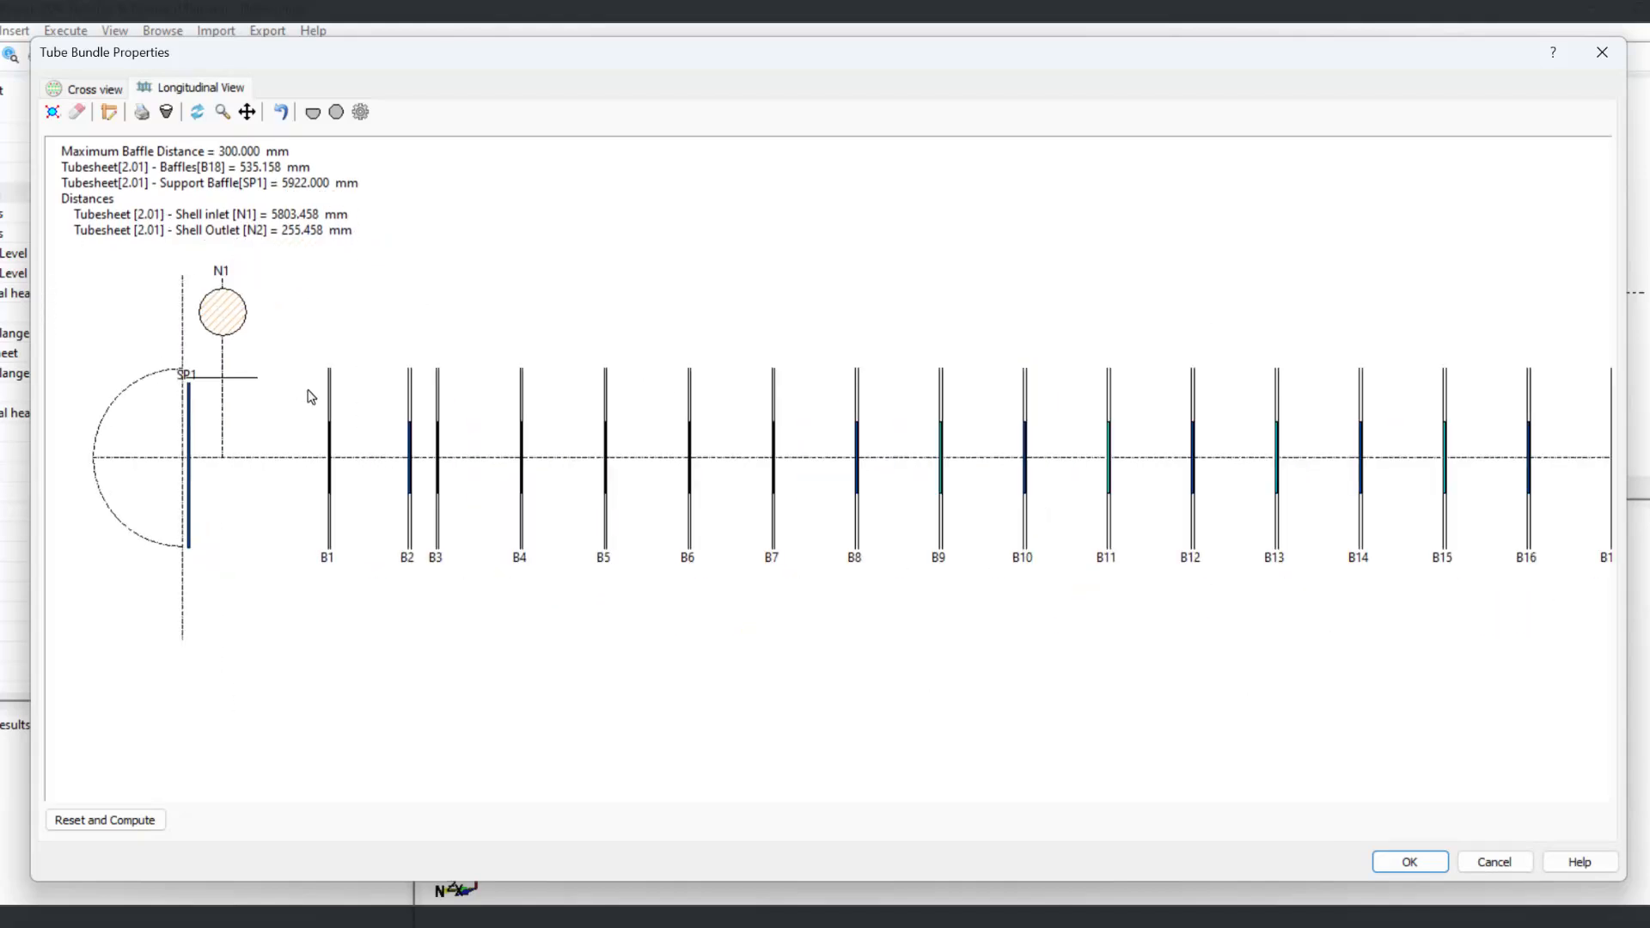
Step: Try adding a baffle ahead of support plate SP1 and delete it again
click(312, 112)
click(232, 513)
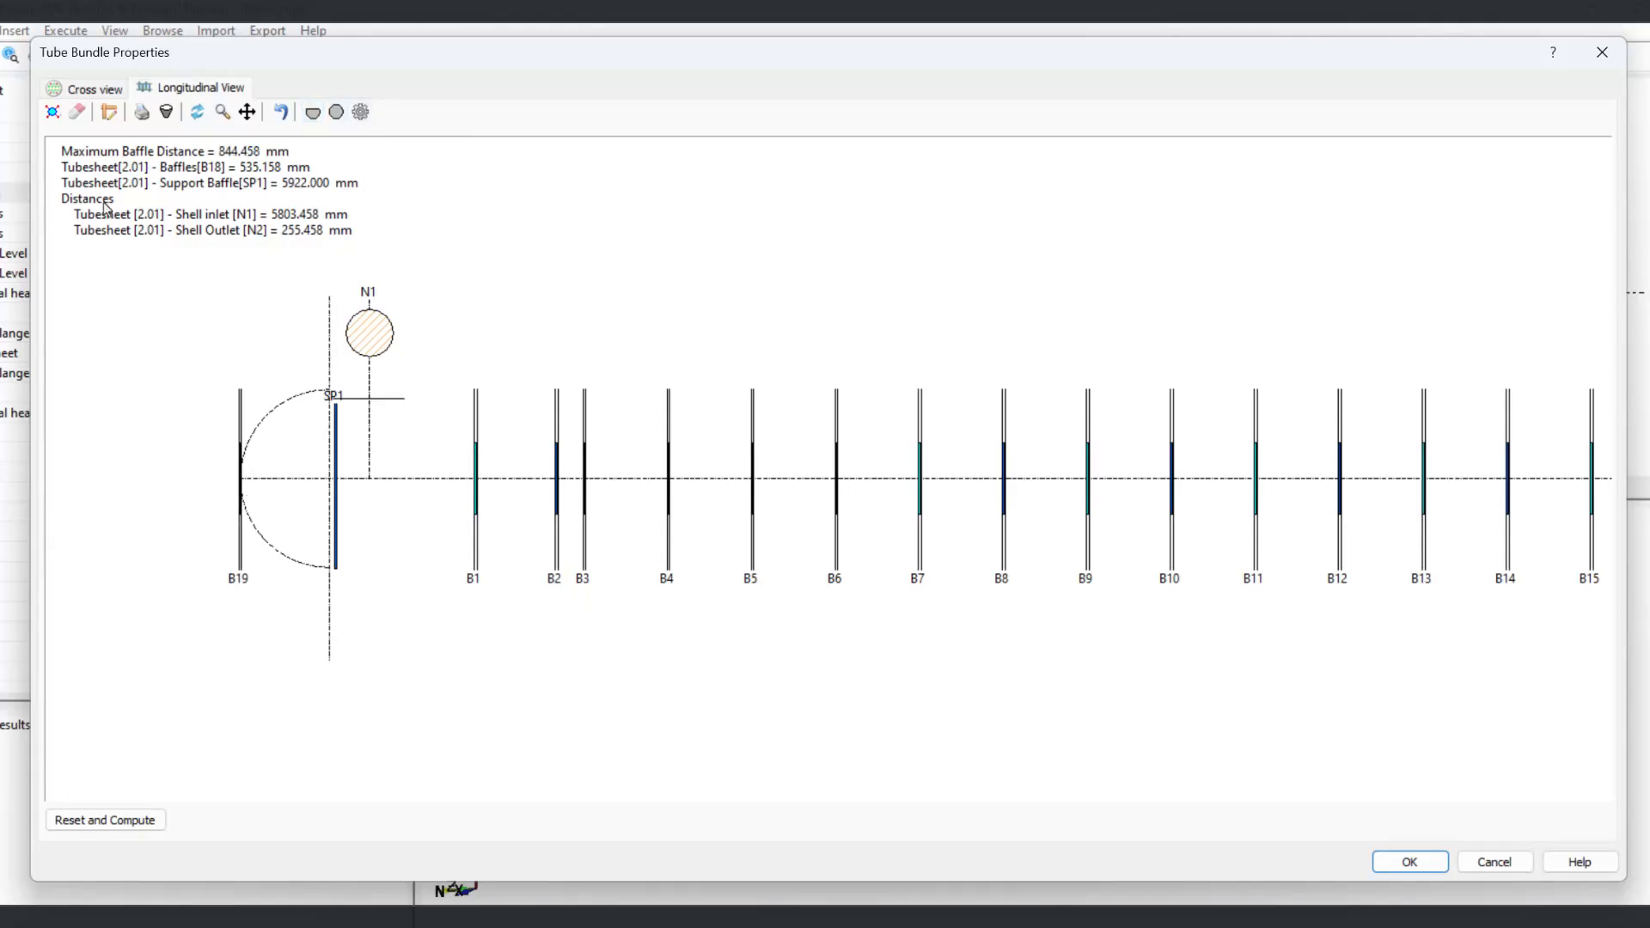
click(52, 118)
drag(240, 417, 415, 461)
Step: Inspect the full baffle arrangement along the bundle and close the tube bundle properties
scroll(464, 475, up, 5)
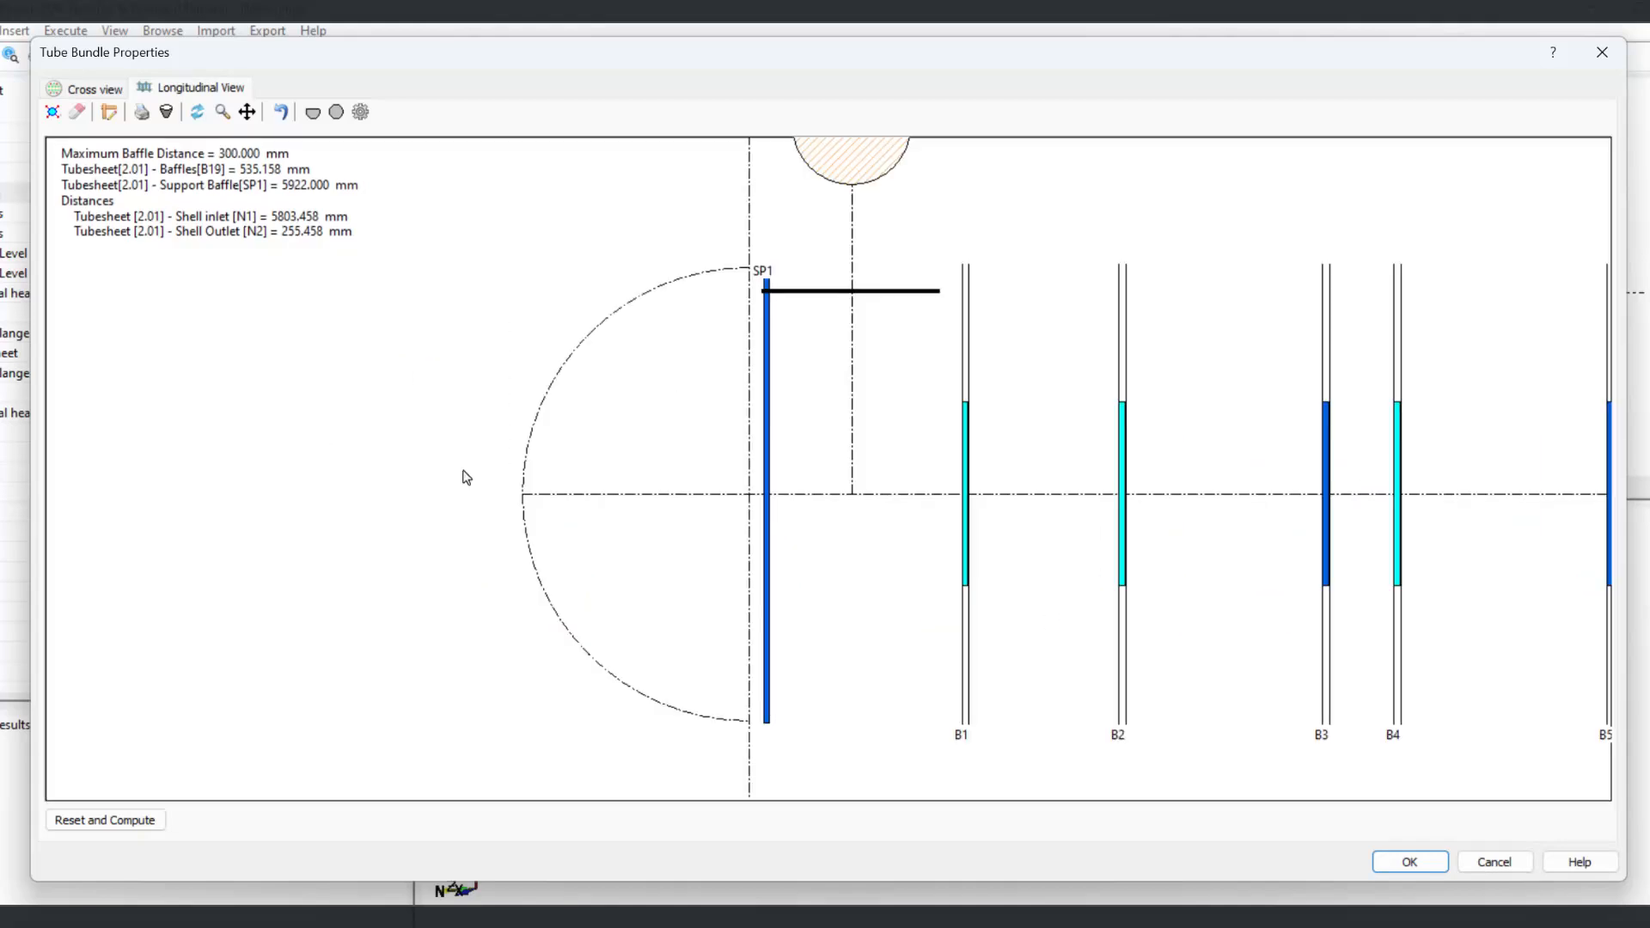
middle_drag(1266, 536, 740, 552)
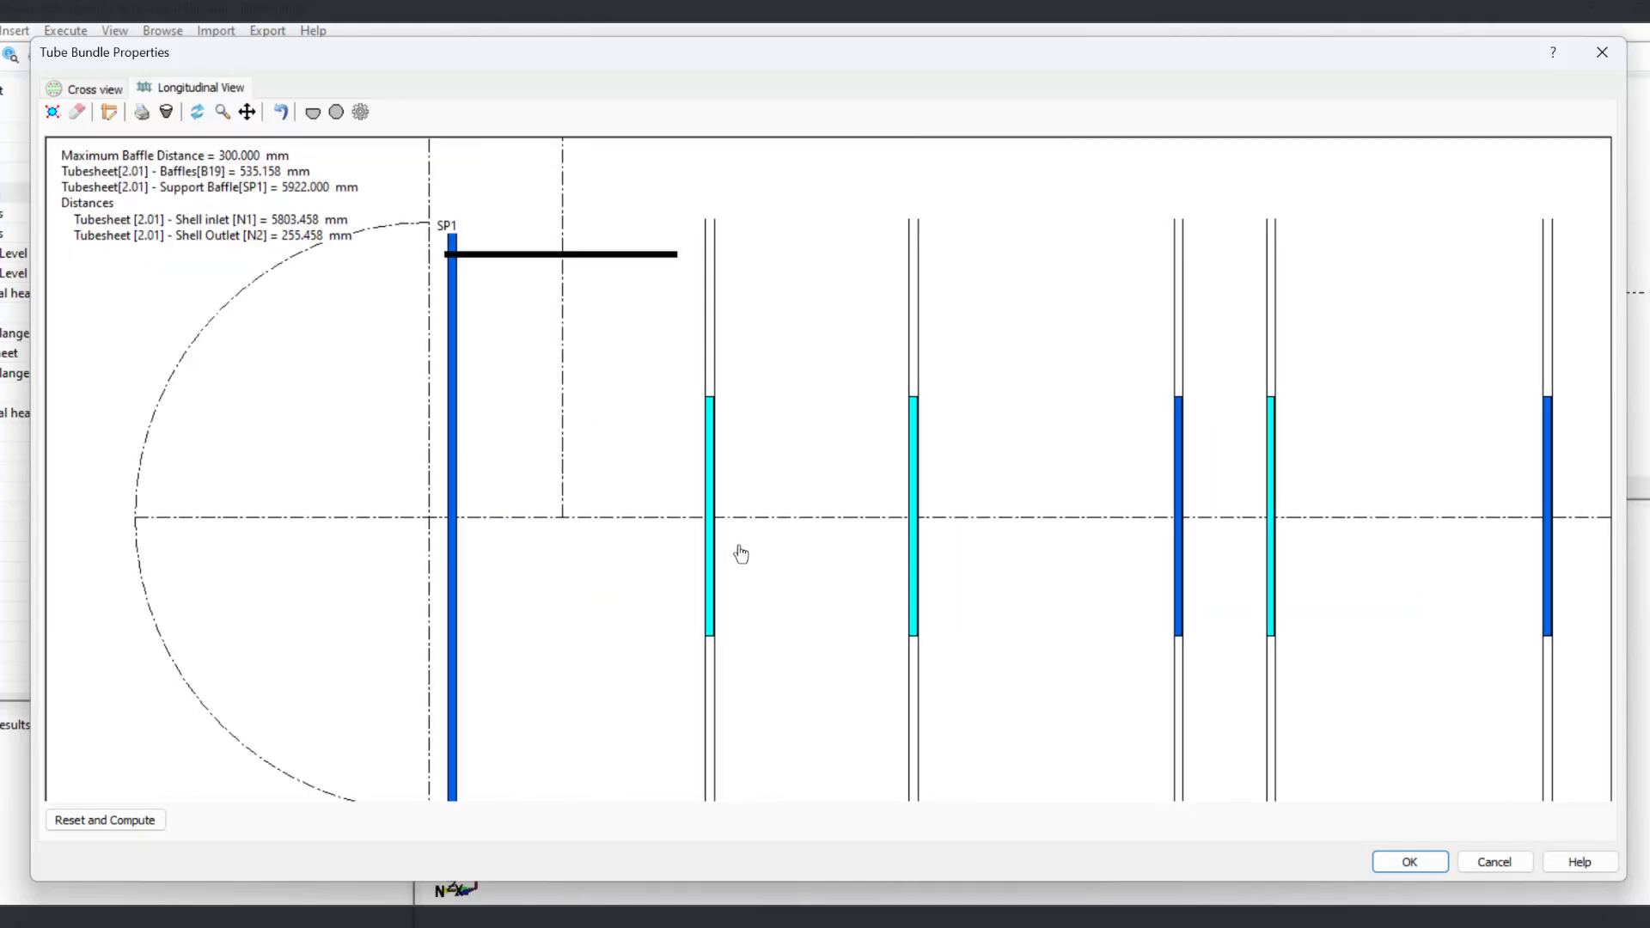
scroll(910, 562, down, 5)
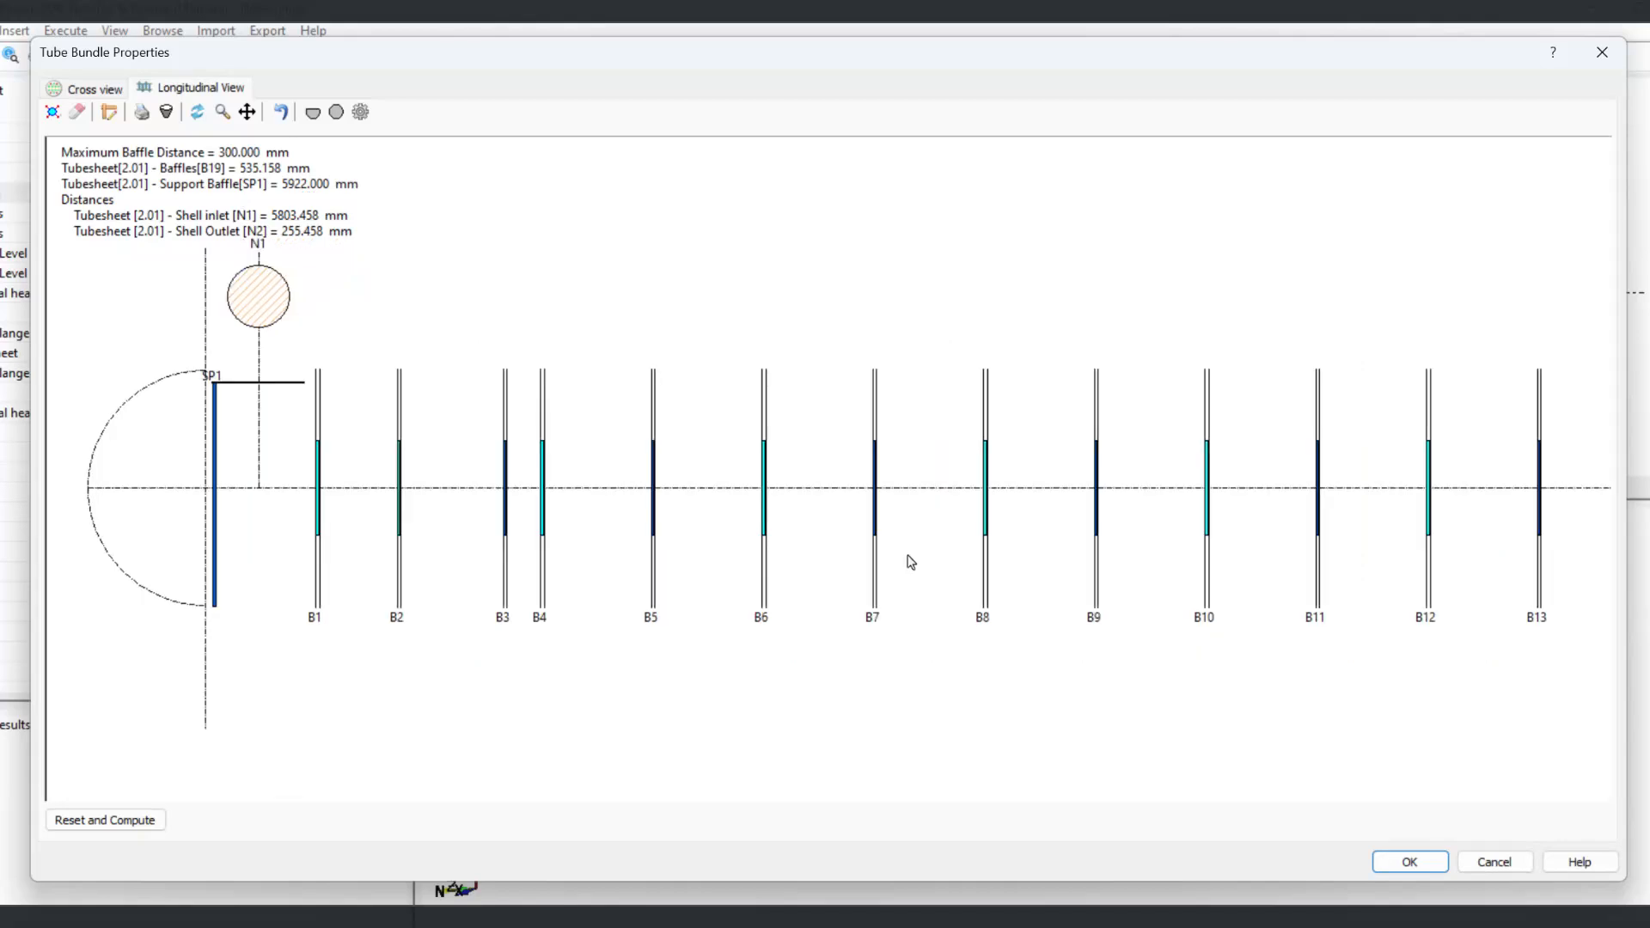
scroll(872, 607, down, 2)
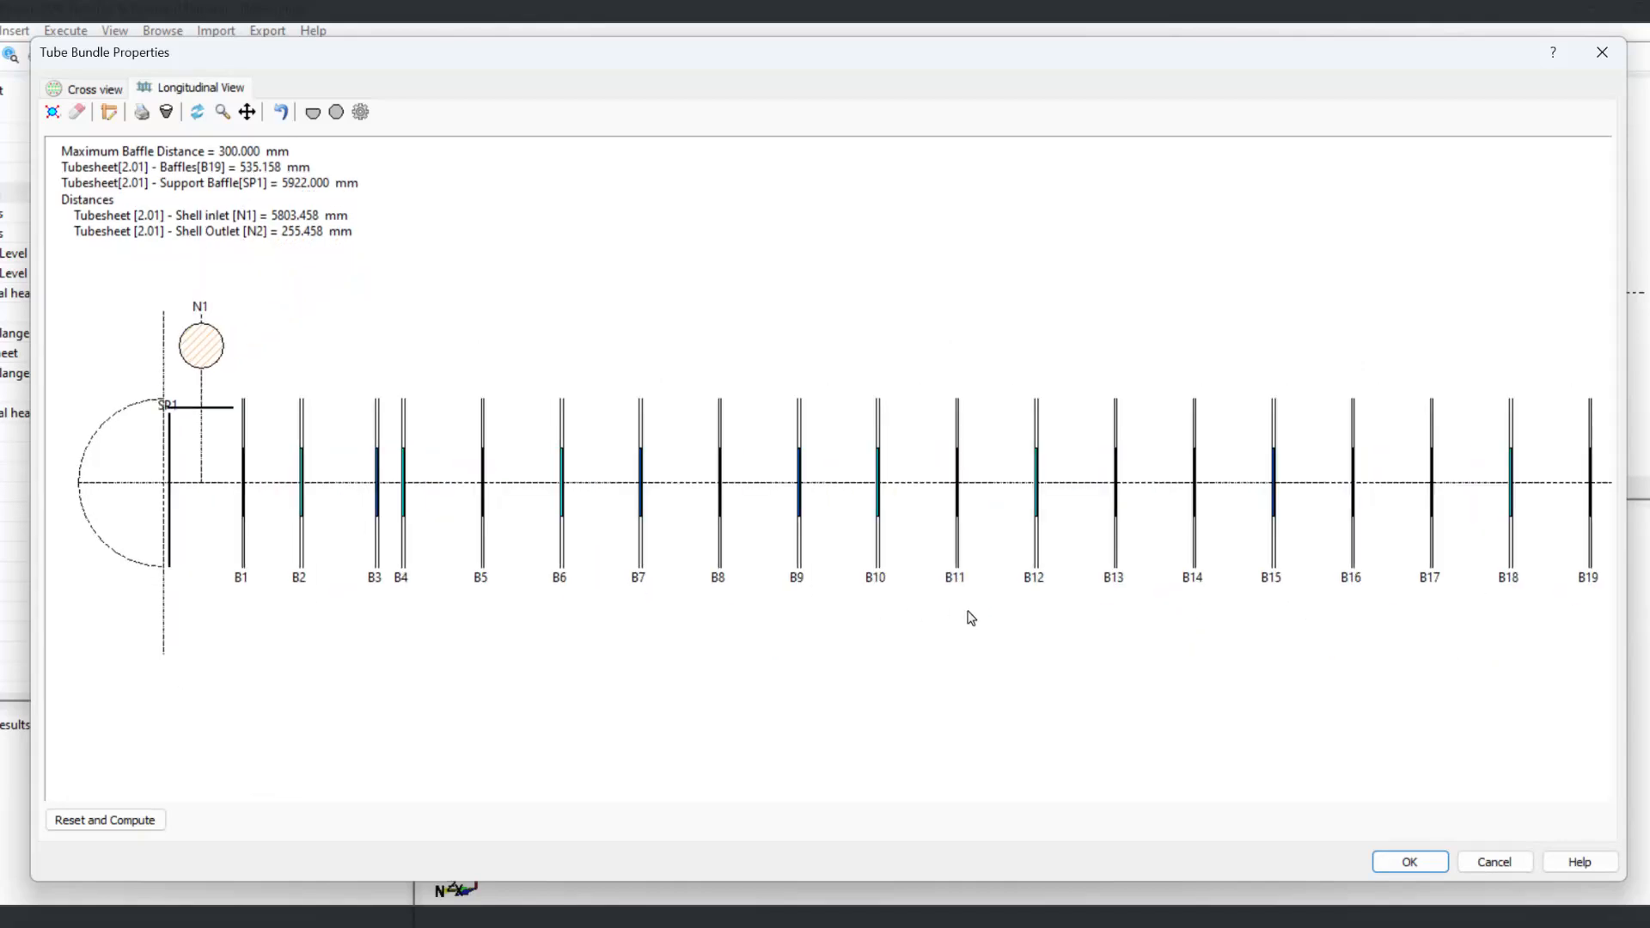
click(1405, 861)
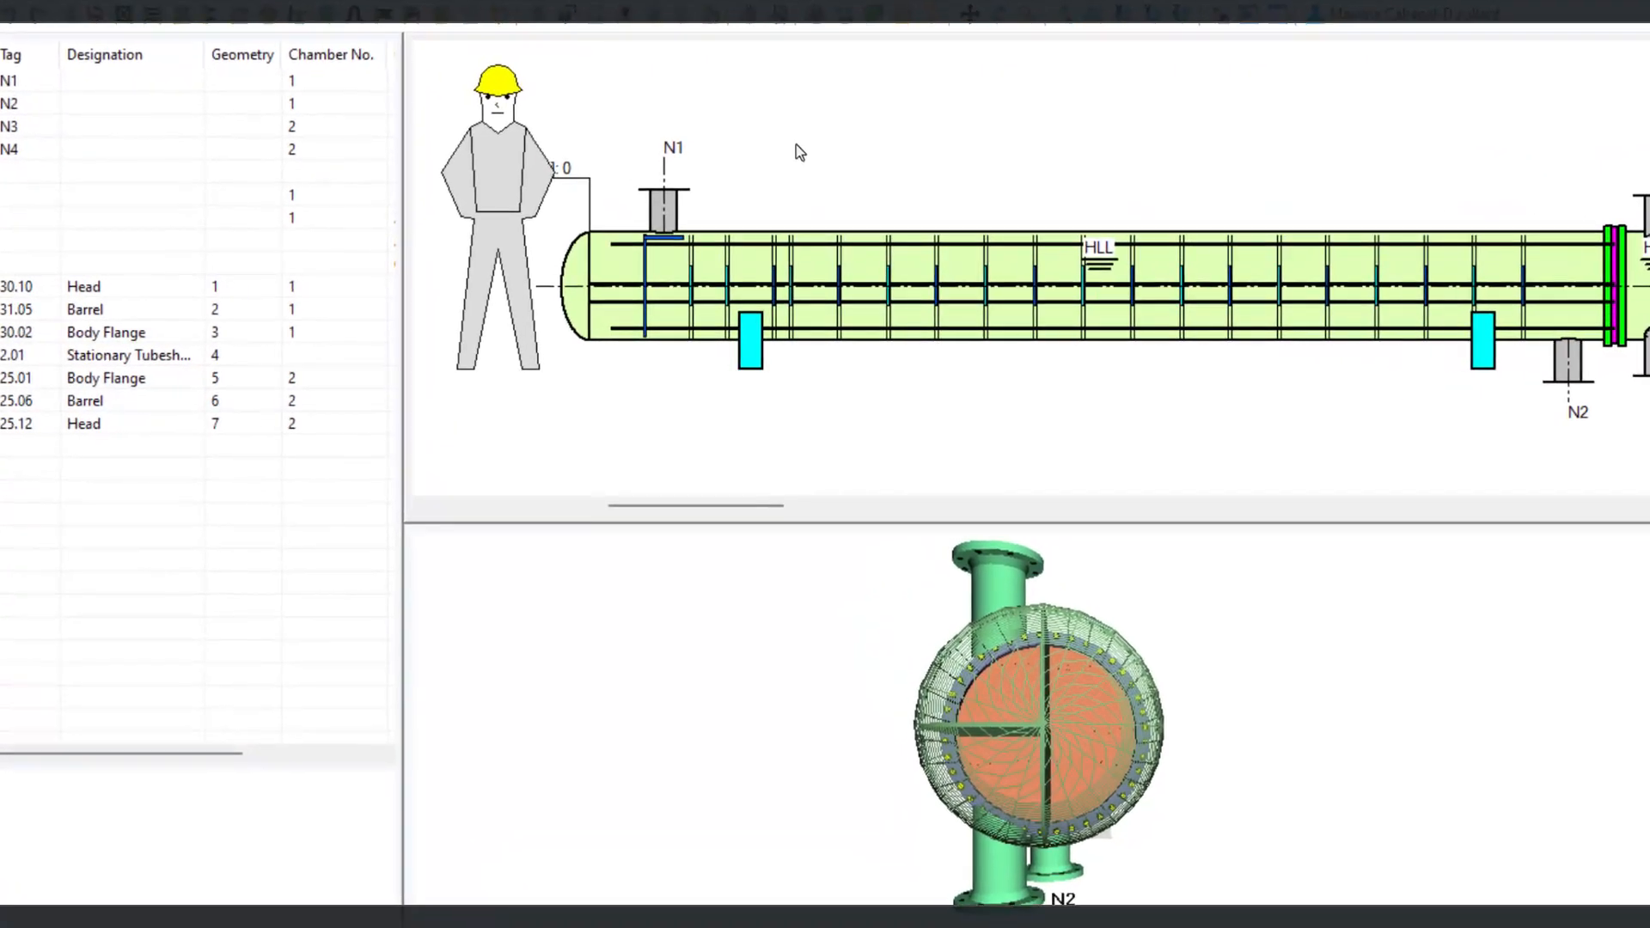
Step: Set the exchanger's baffle spacing to 450 mm in the bundle properties and apply it
double_click(796, 144)
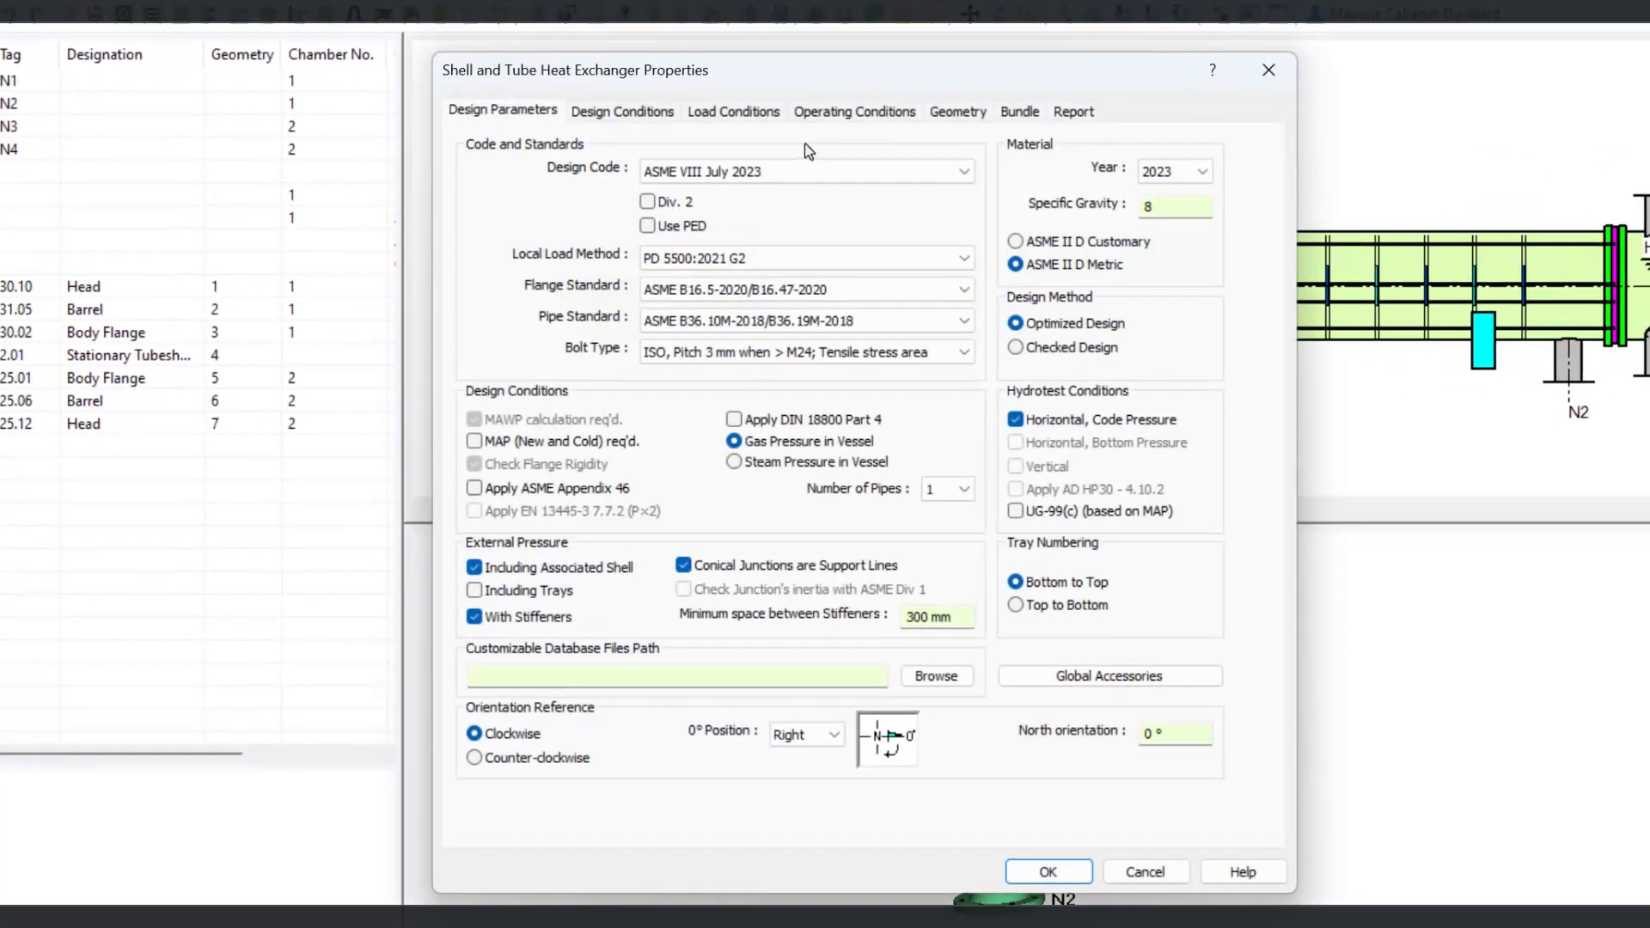
click(1021, 112)
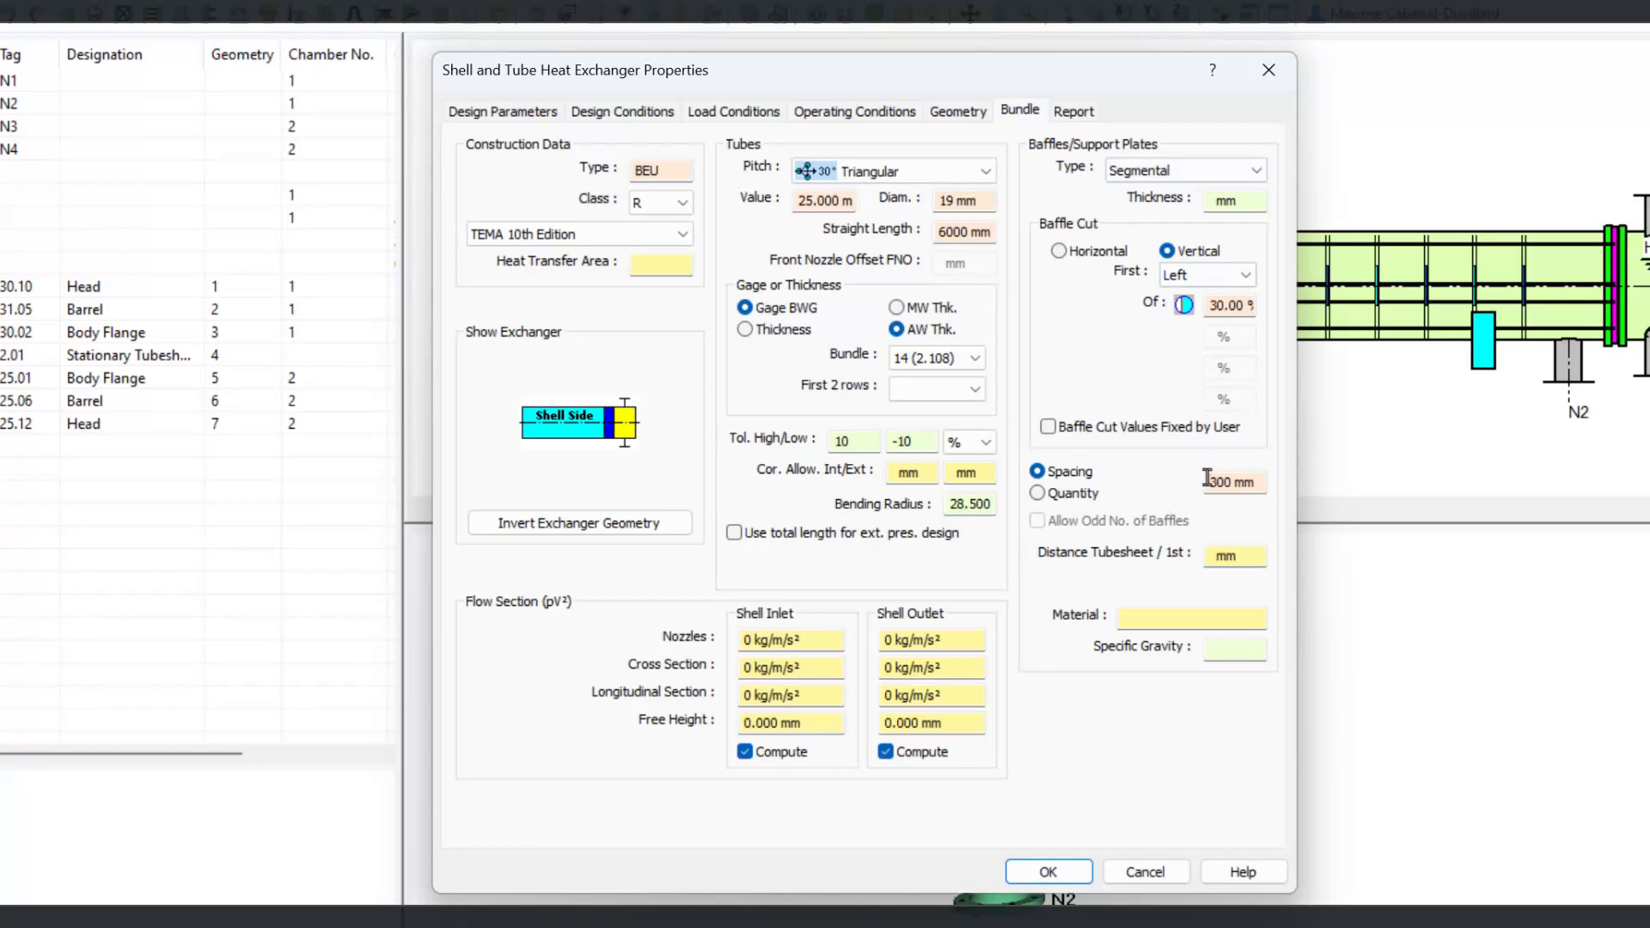
drag(1255, 482, 1163, 478)
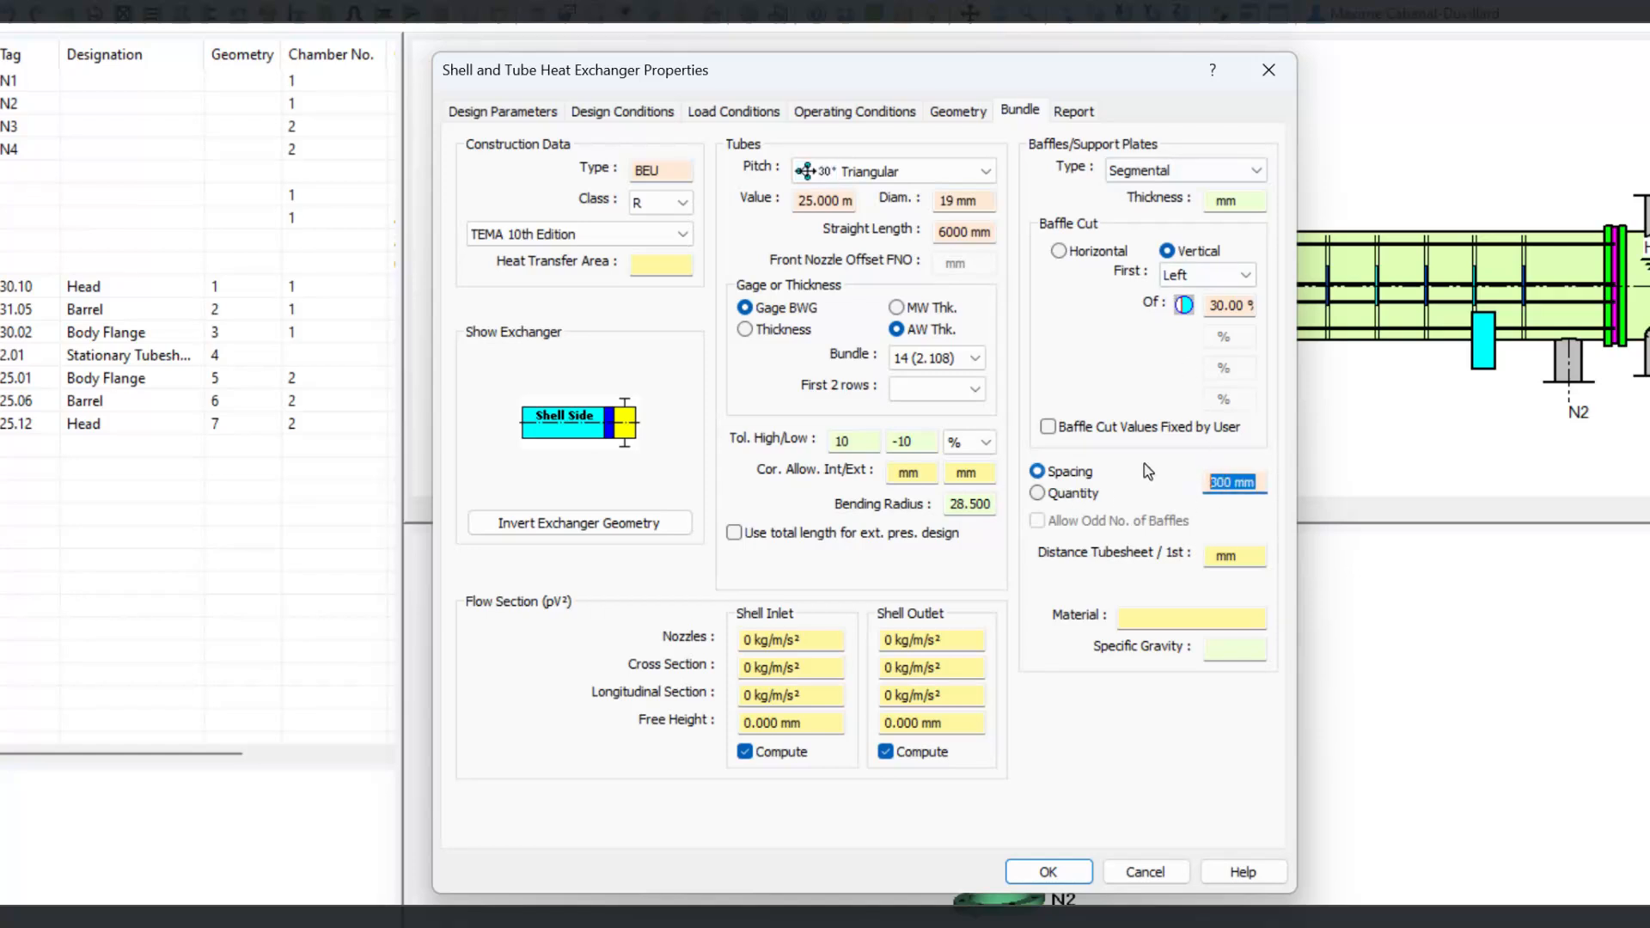
text(45)
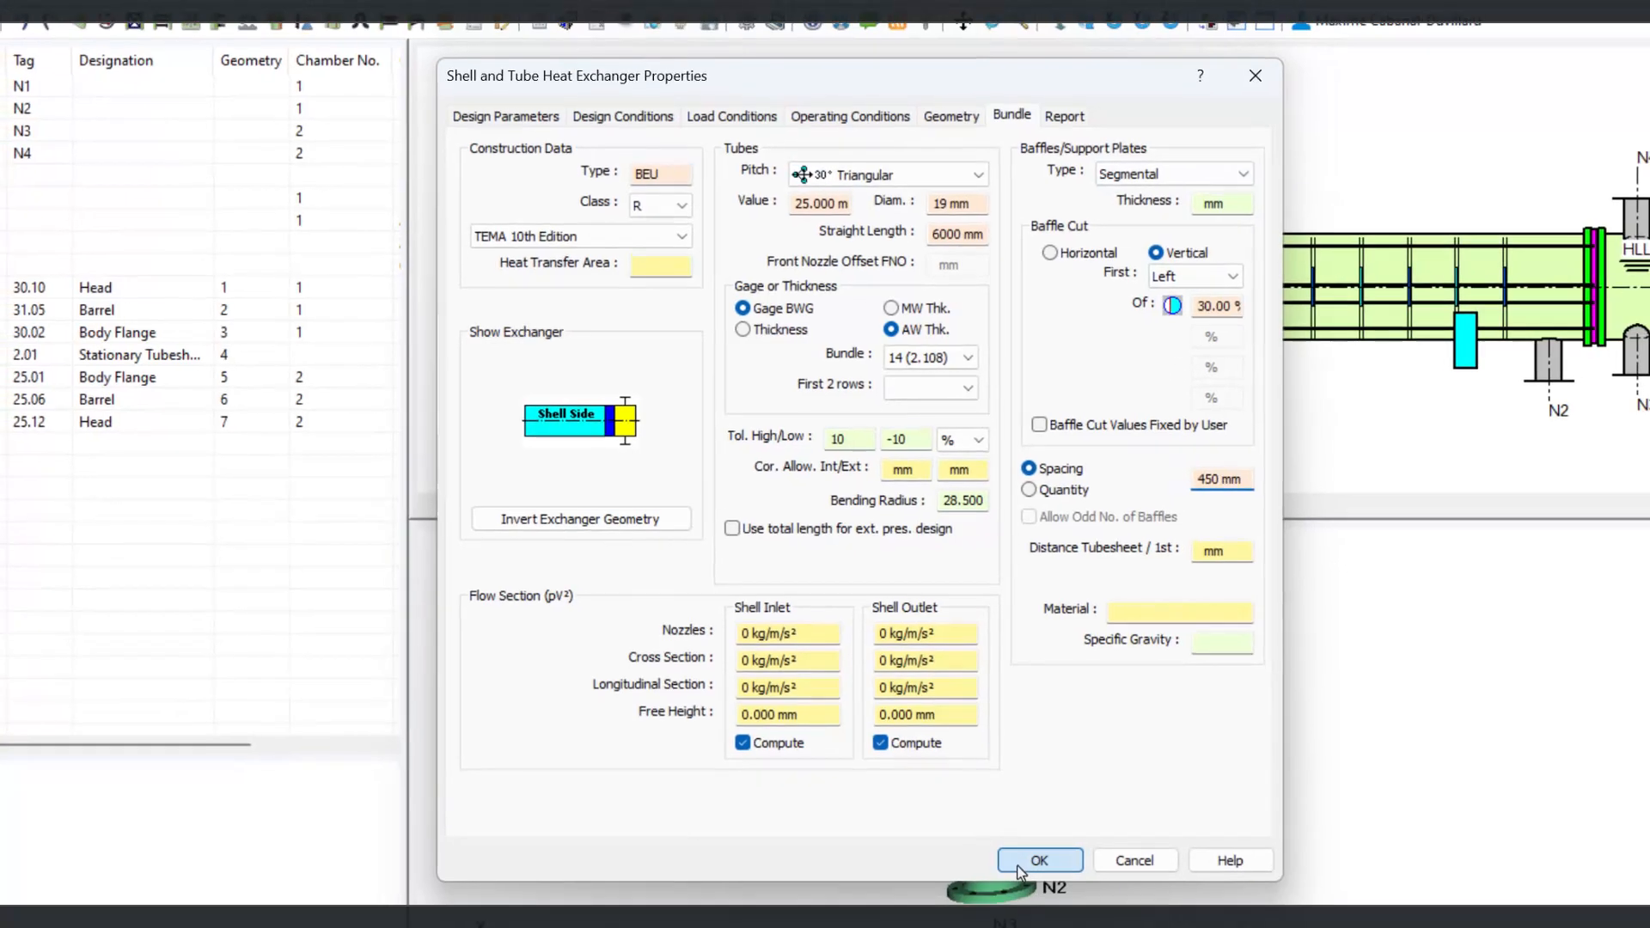
click(1049, 872)
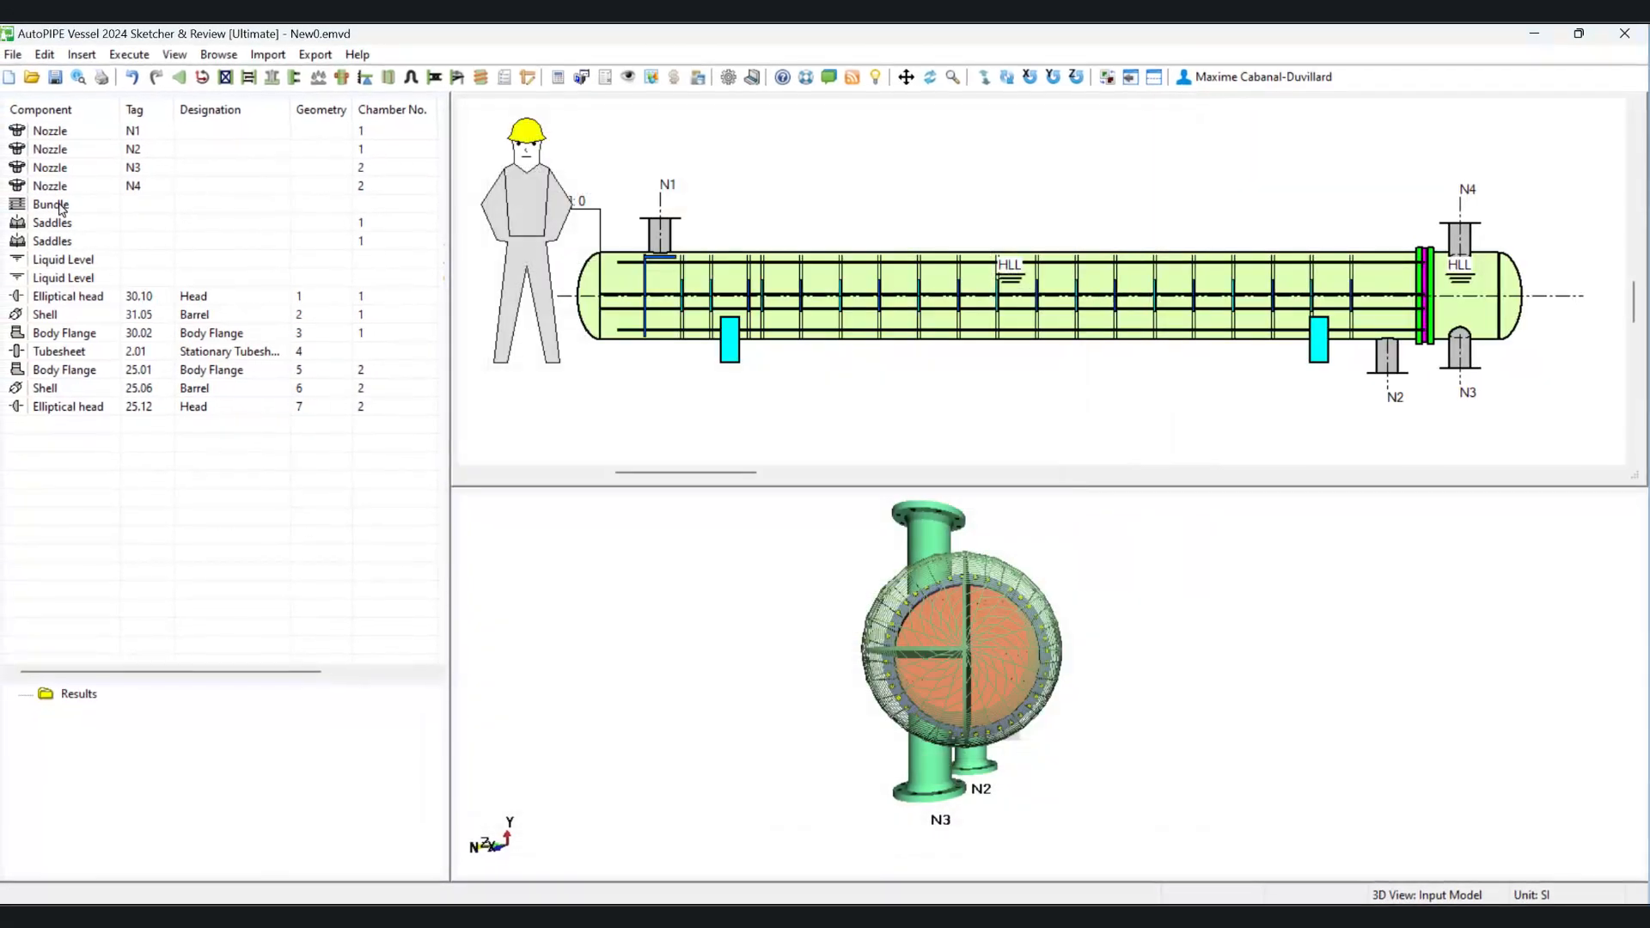
Step: Reset and recompute the bundle's baffle layout in the longitudinal view, check the B6–B7 spacing, and confirm
double_click(54, 206)
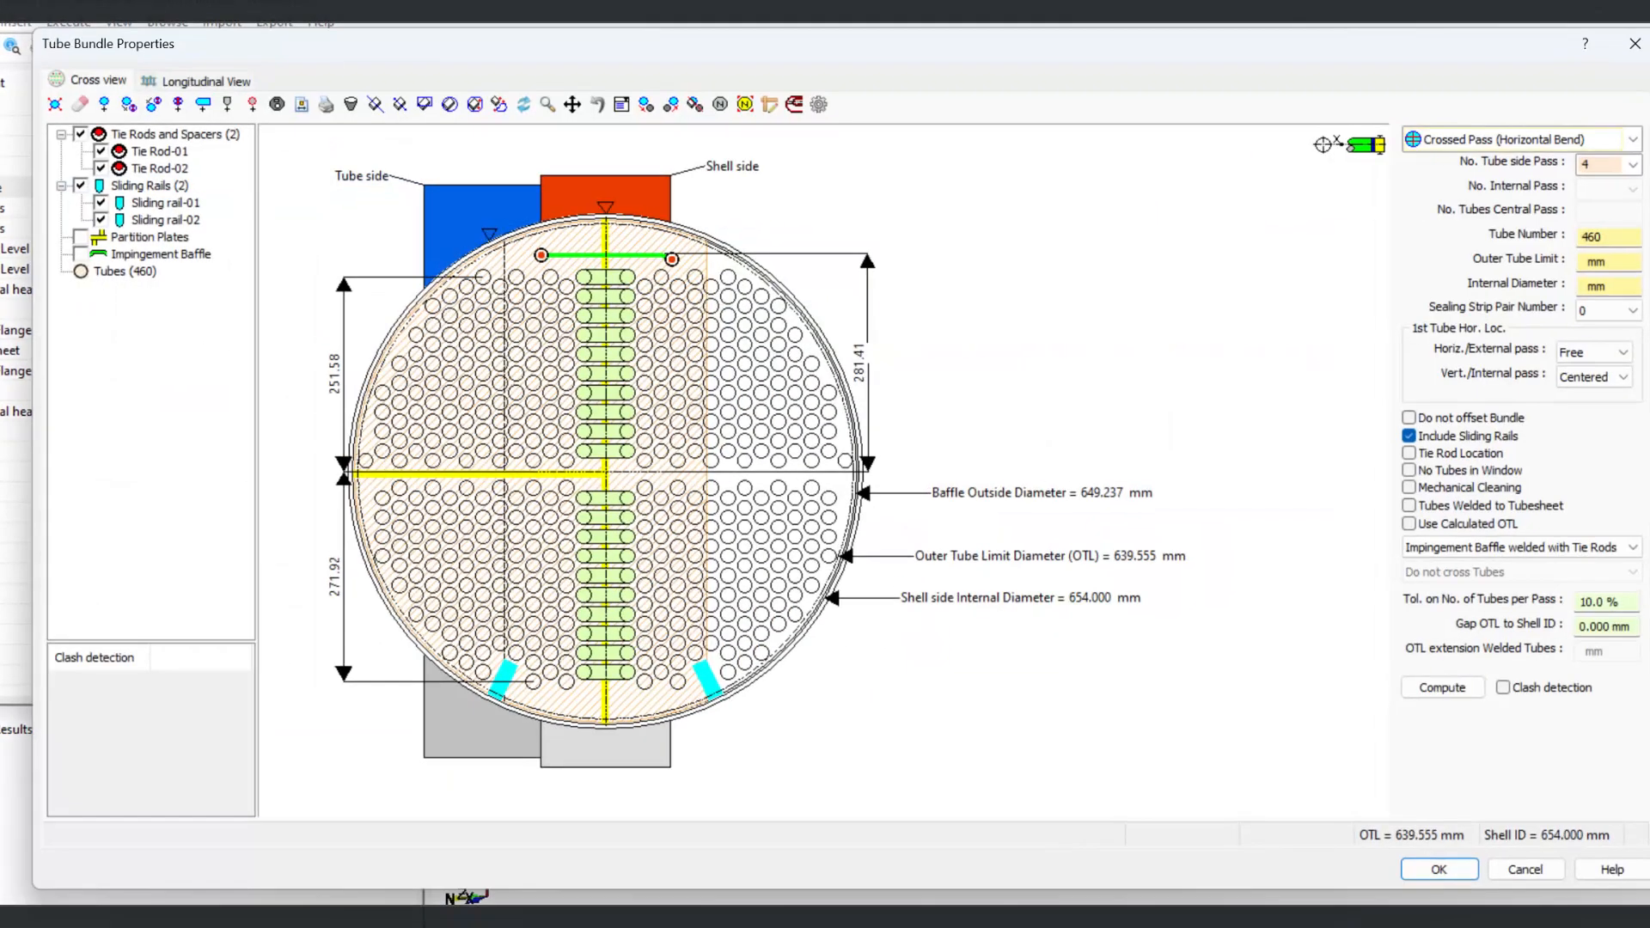
click(213, 84)
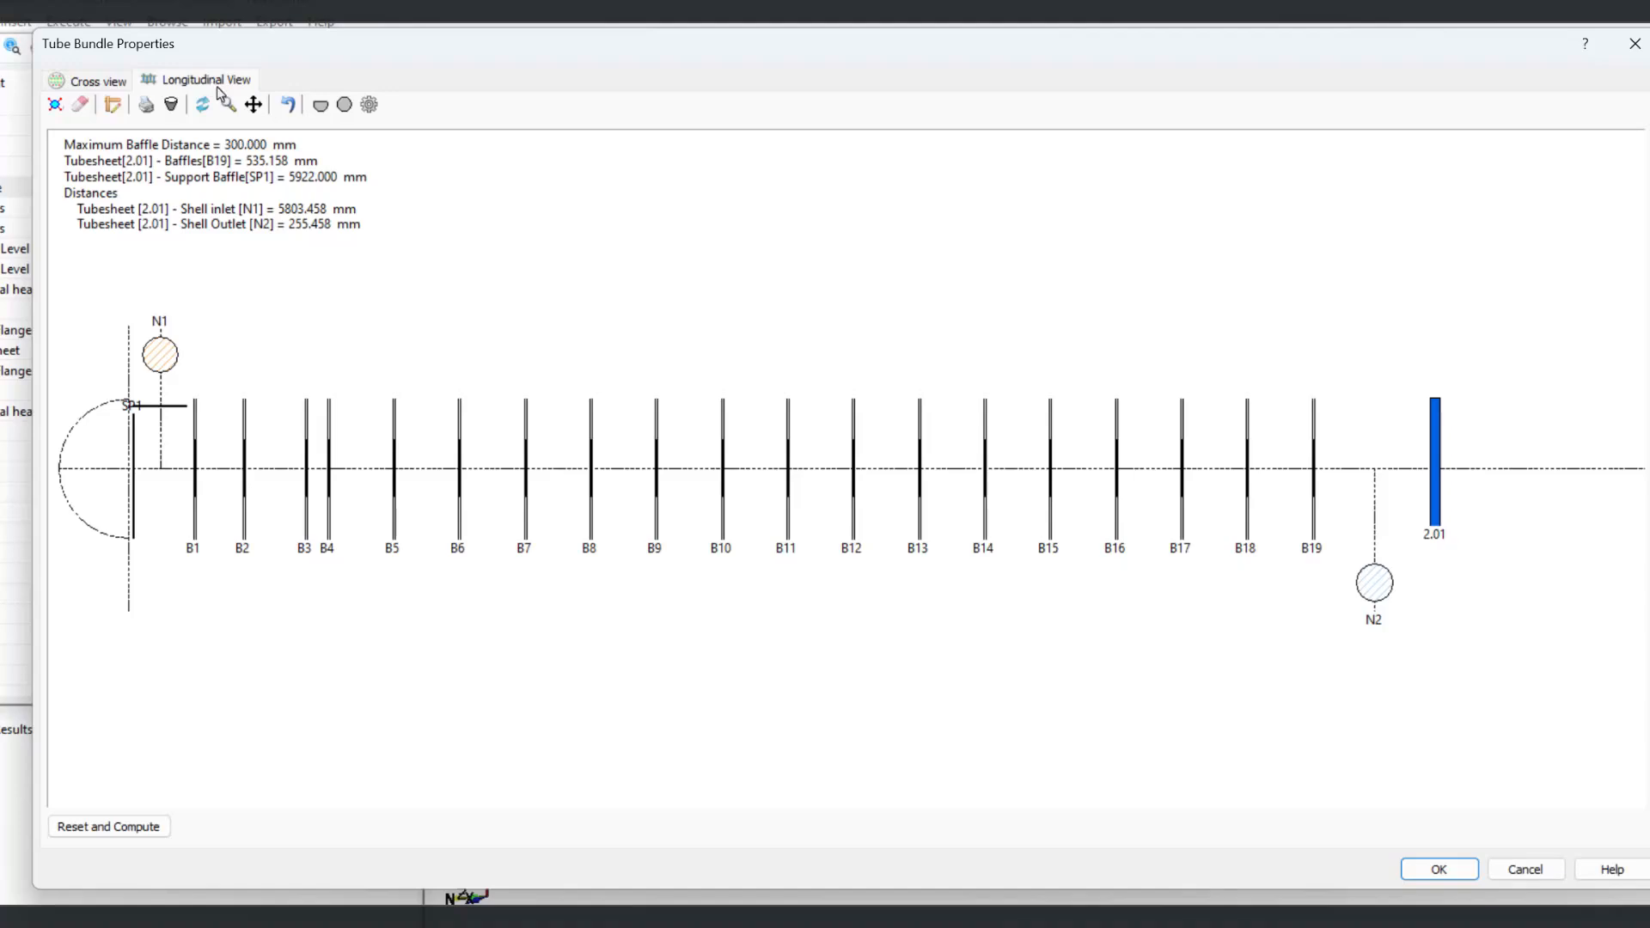
click(121, 827)
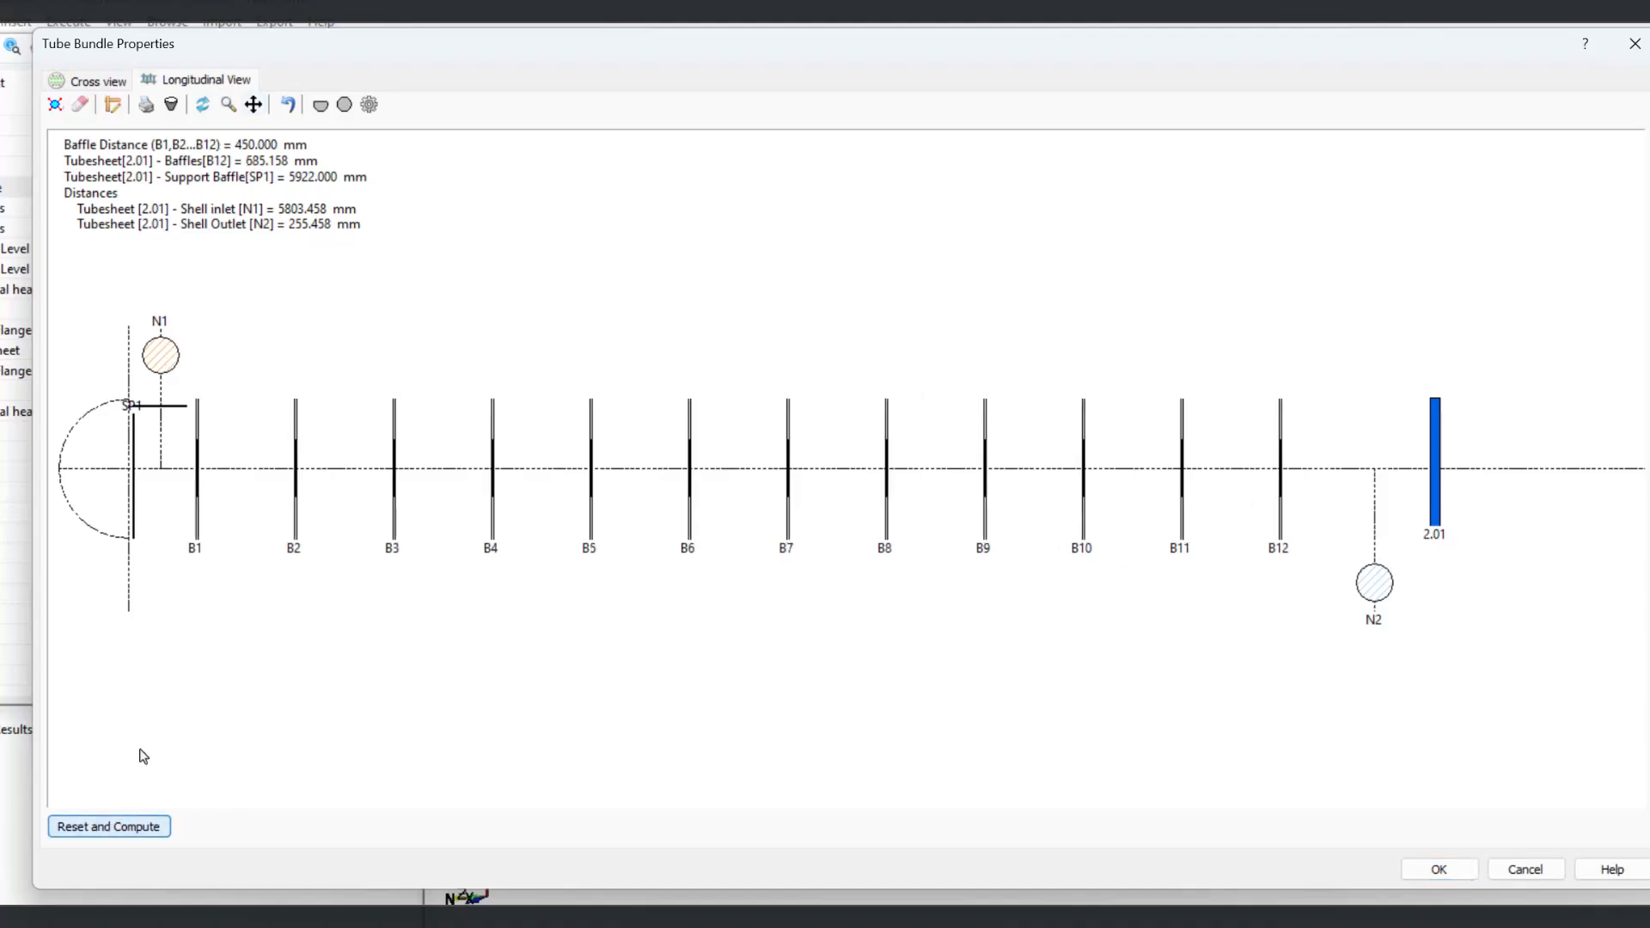
click(110, 106)
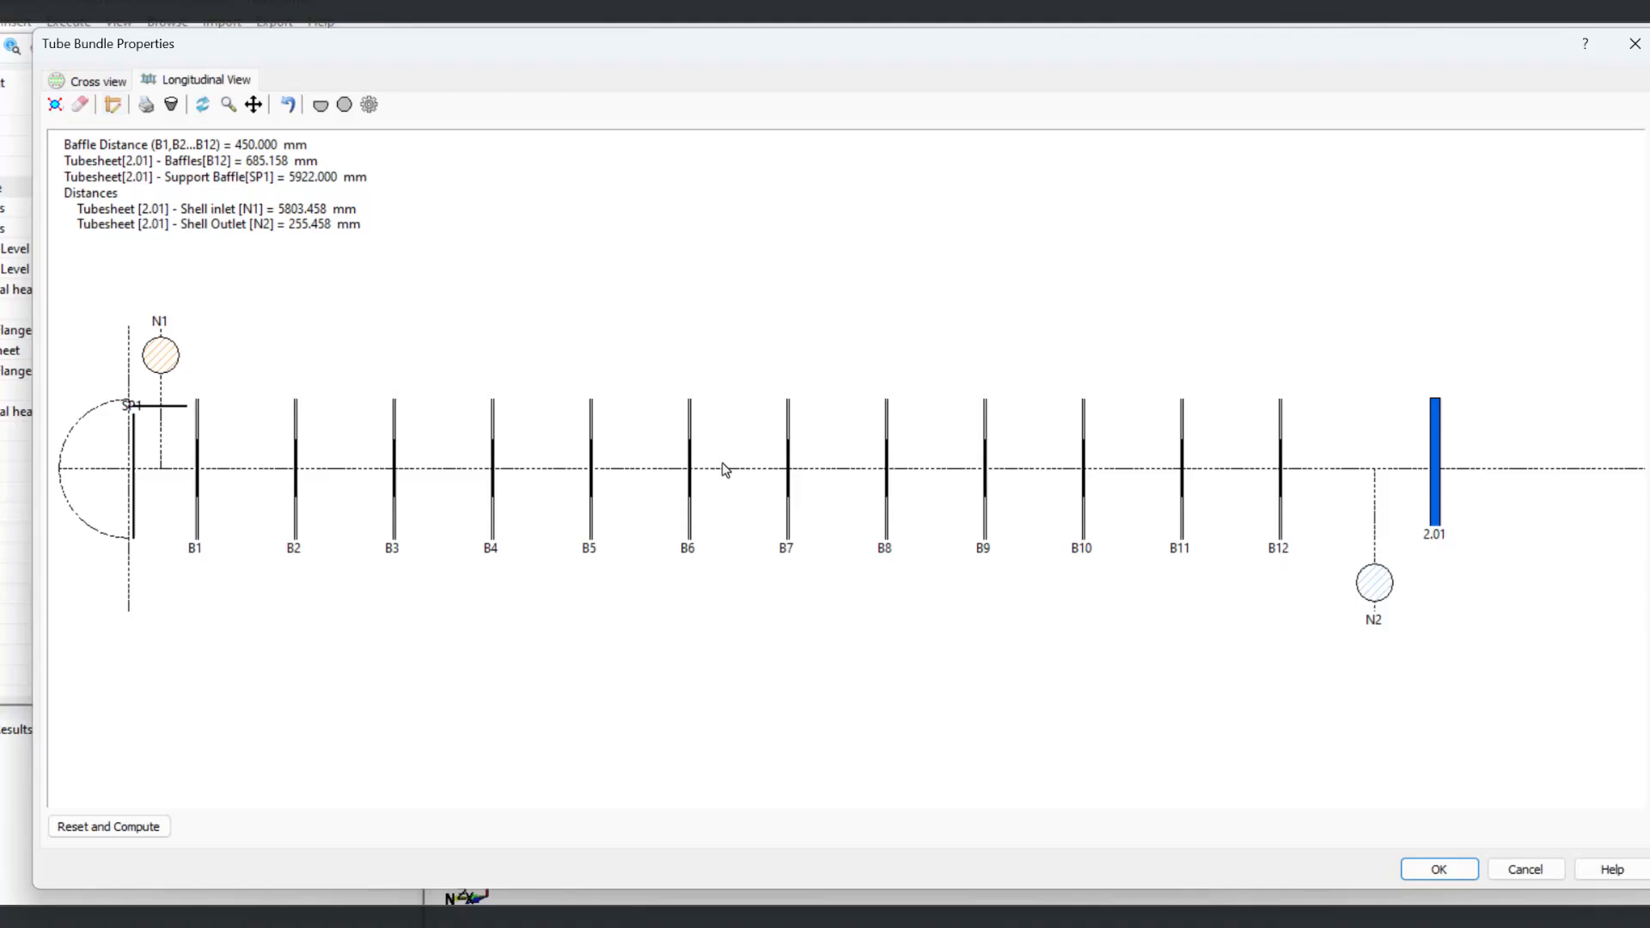
click(789, 488)
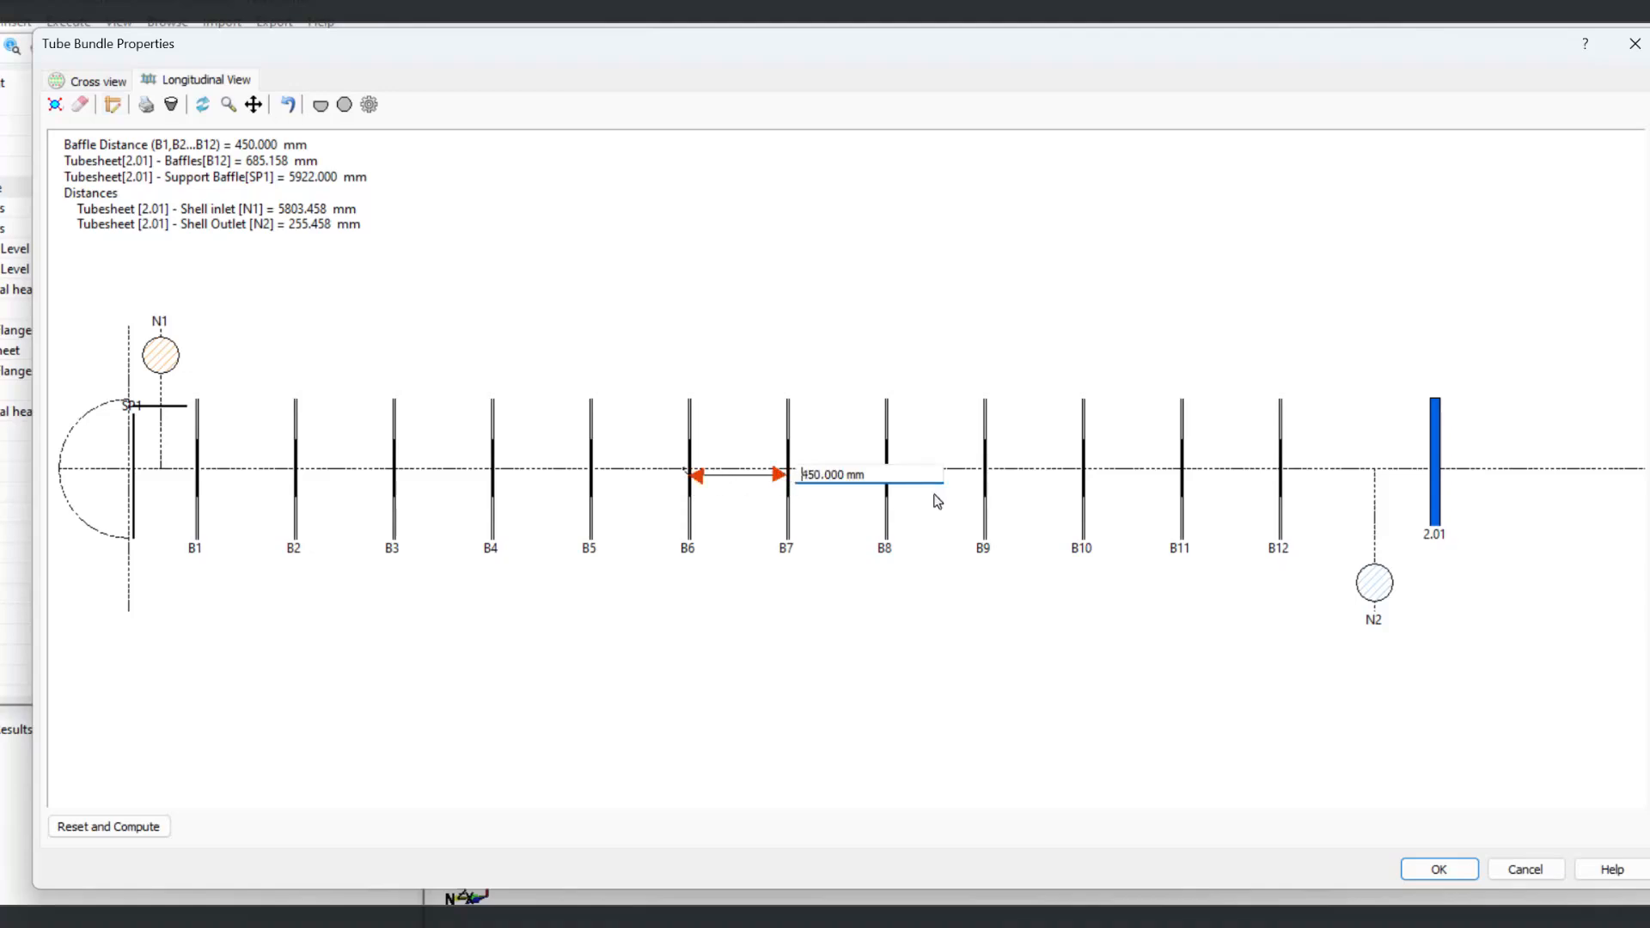
click(1439, 870)
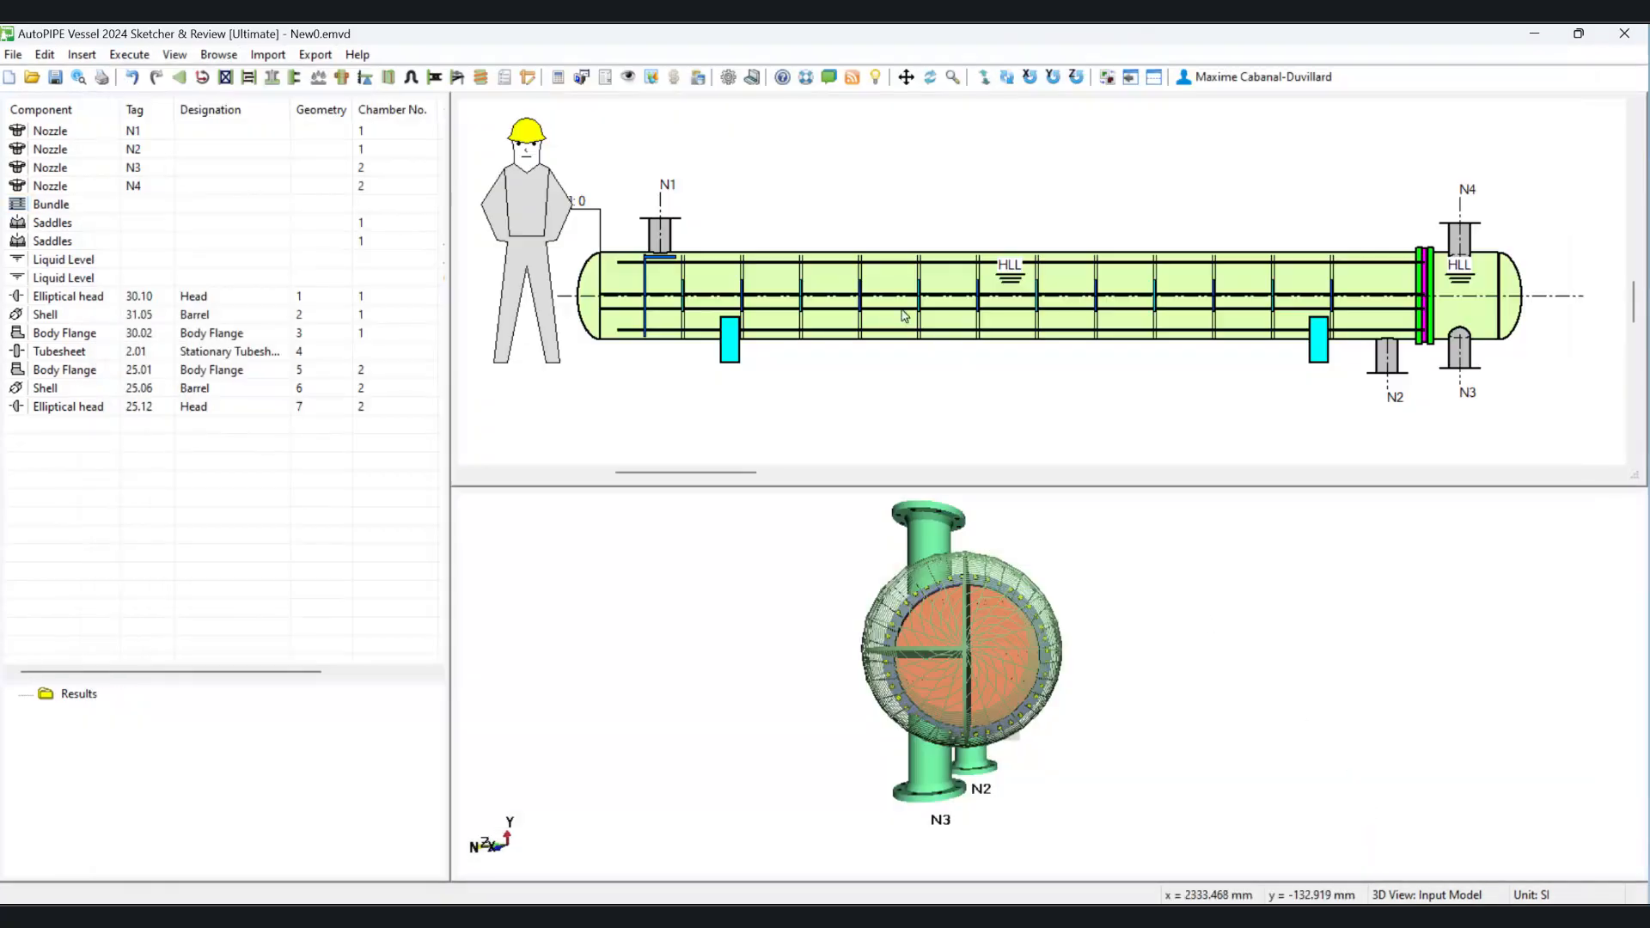
Step: Open the exchanger's bundle properties to review the first baffle distance, then close them
double_click(750, 192)
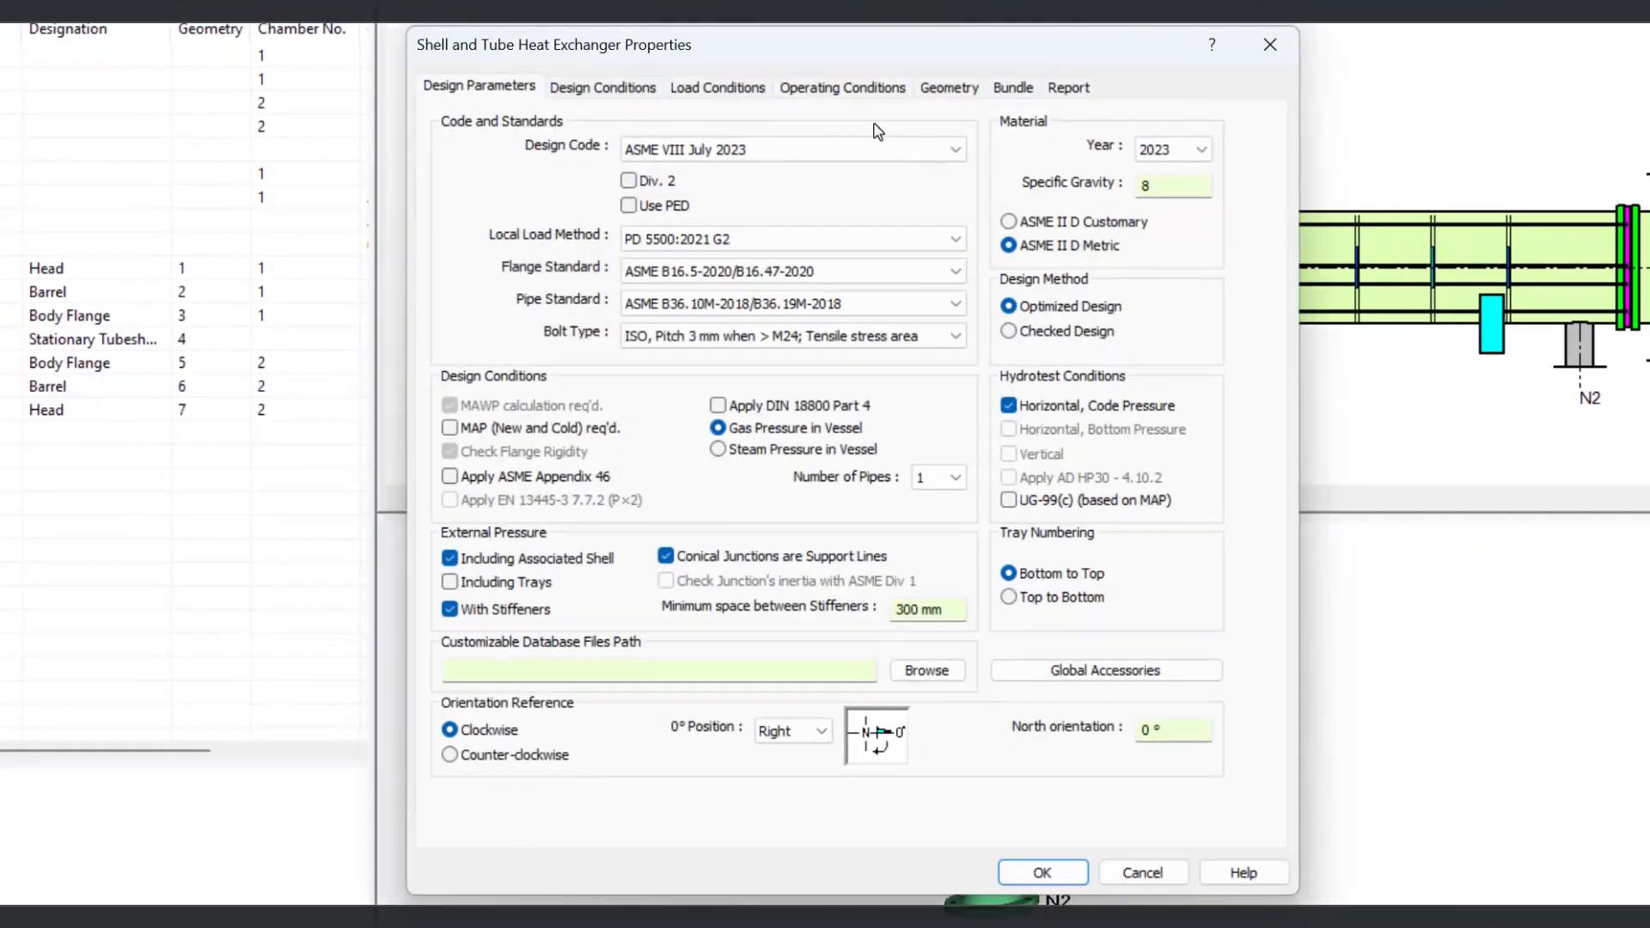
click(956, 154)
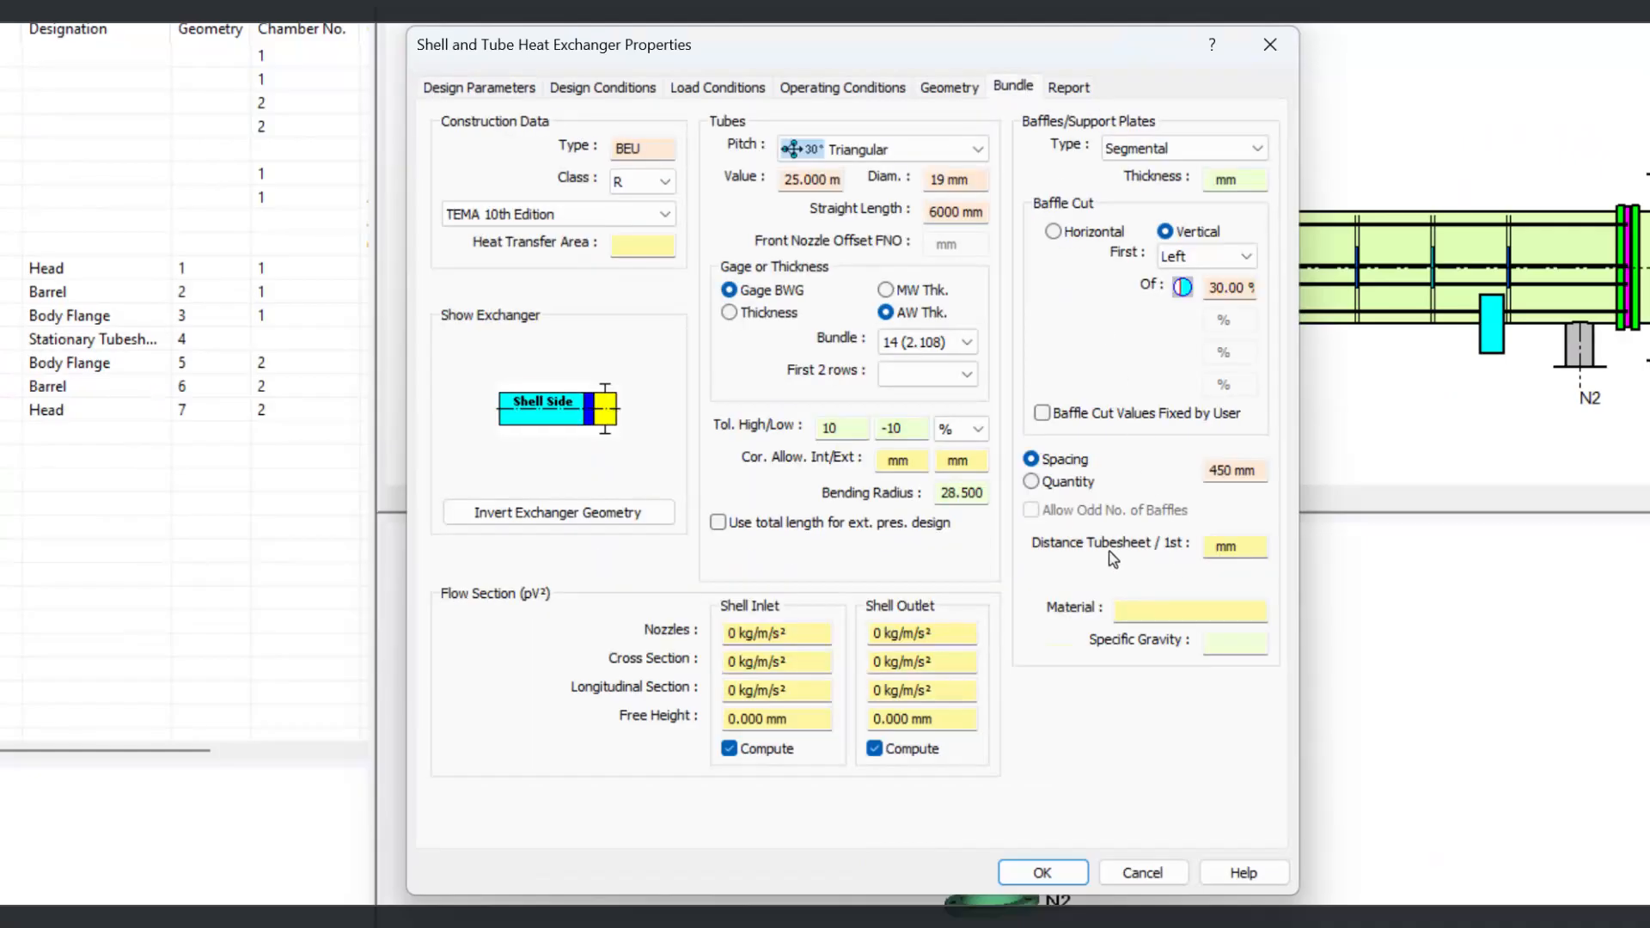
click(1258, 548)
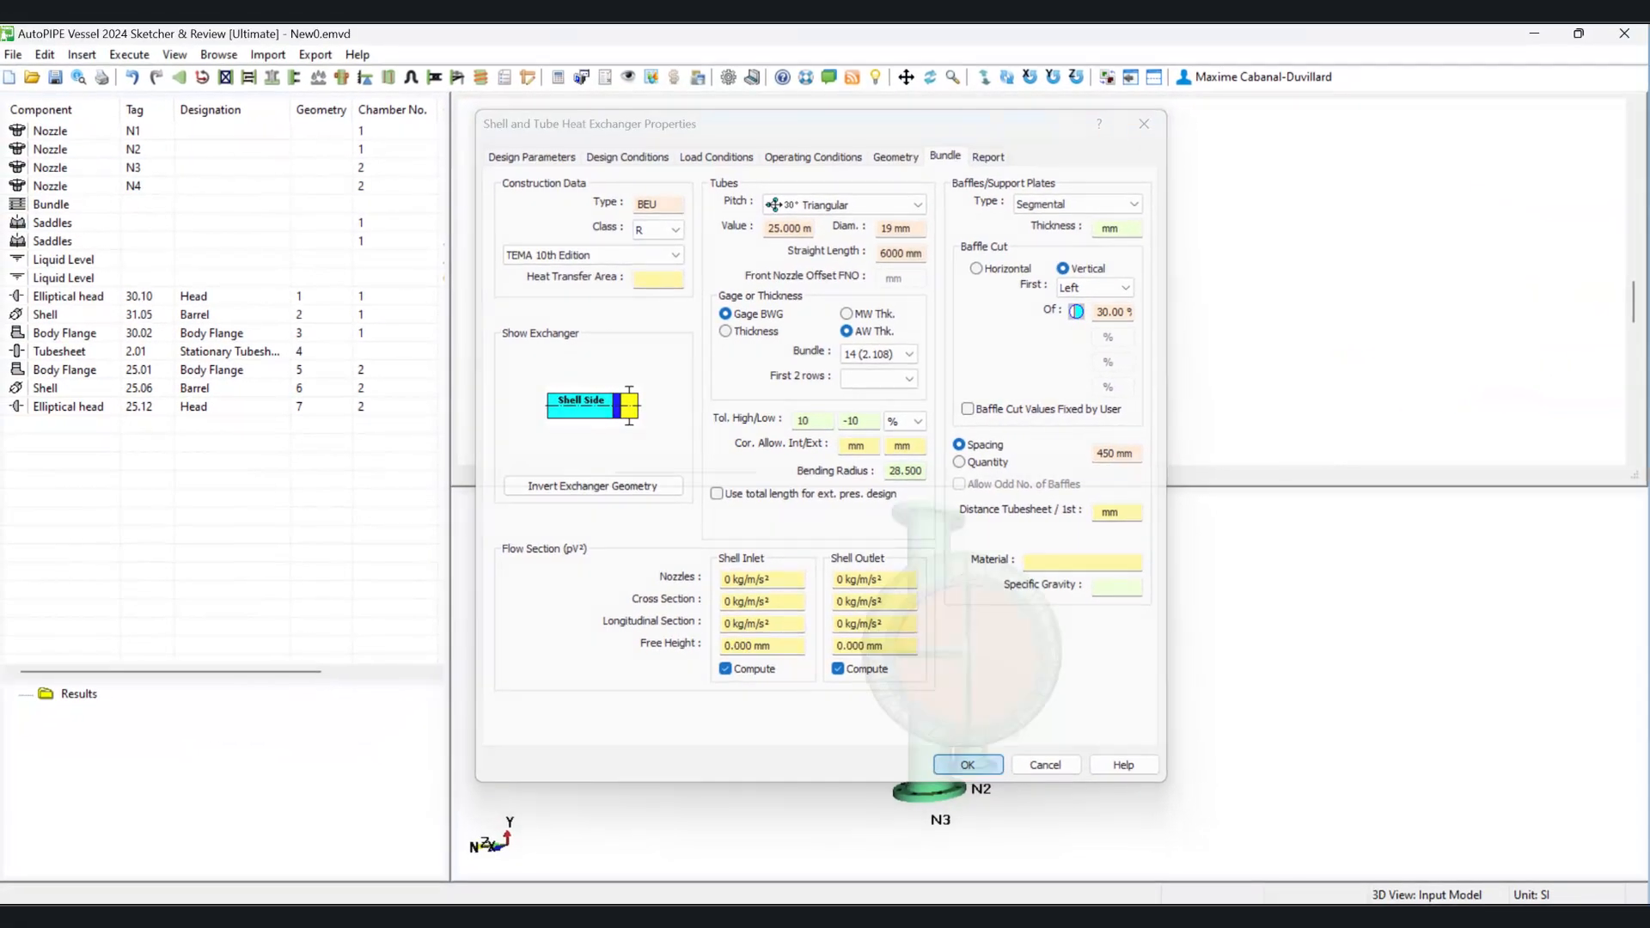
click(1043, 873)
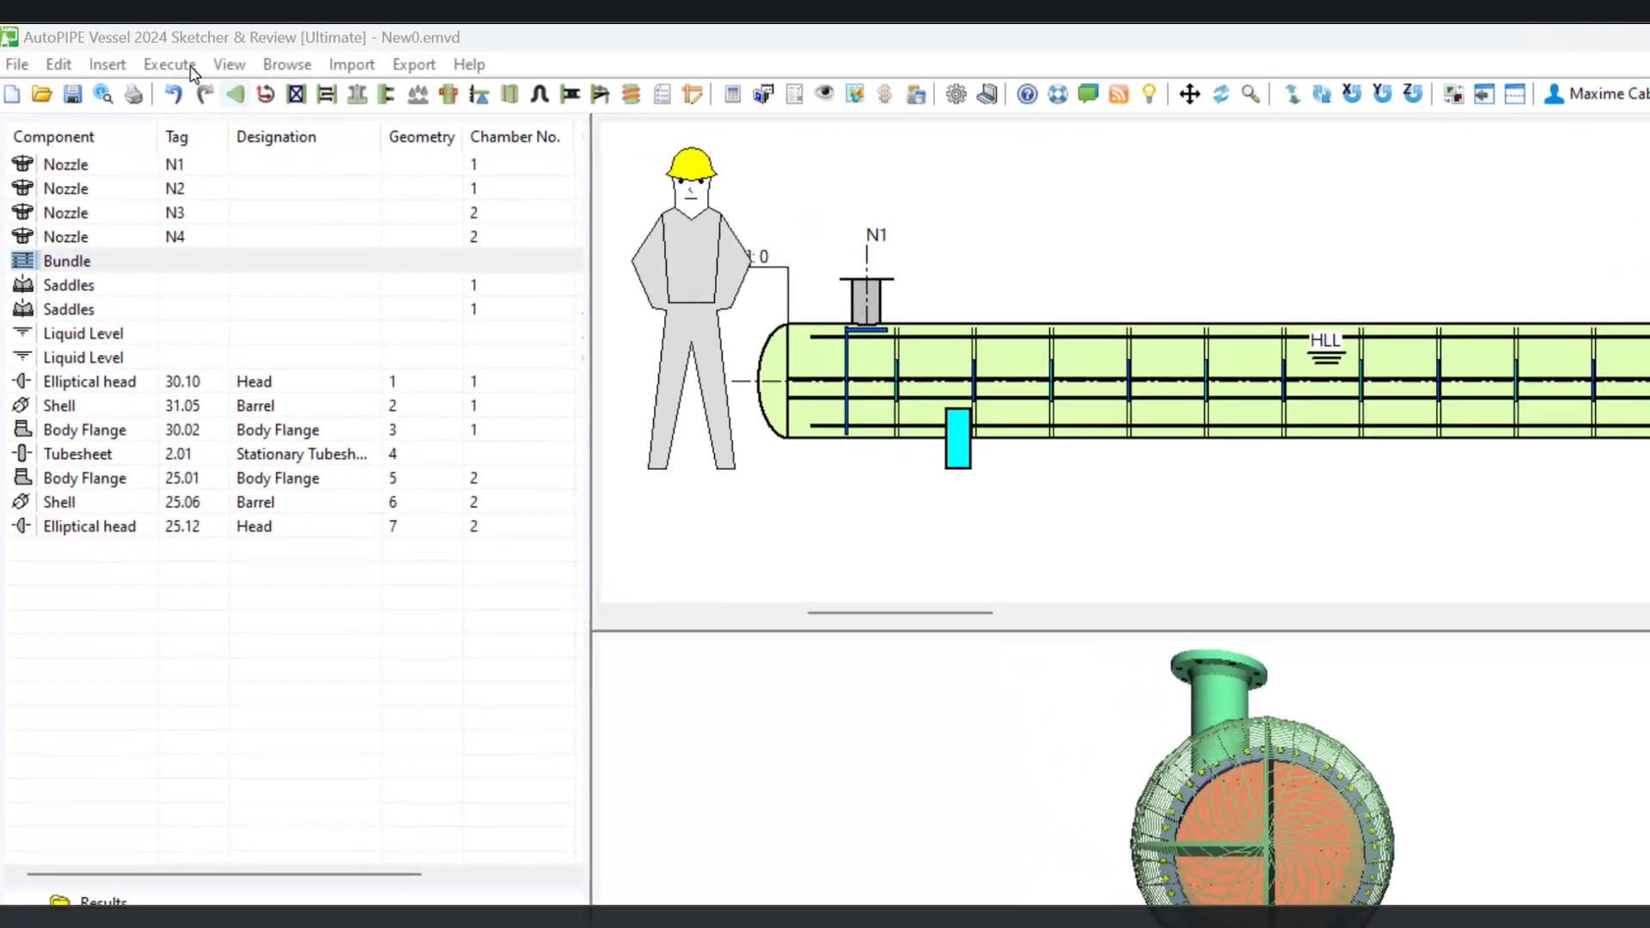
Step: Run Calculate Strength, saving the vessel changes first
click(192, 68)
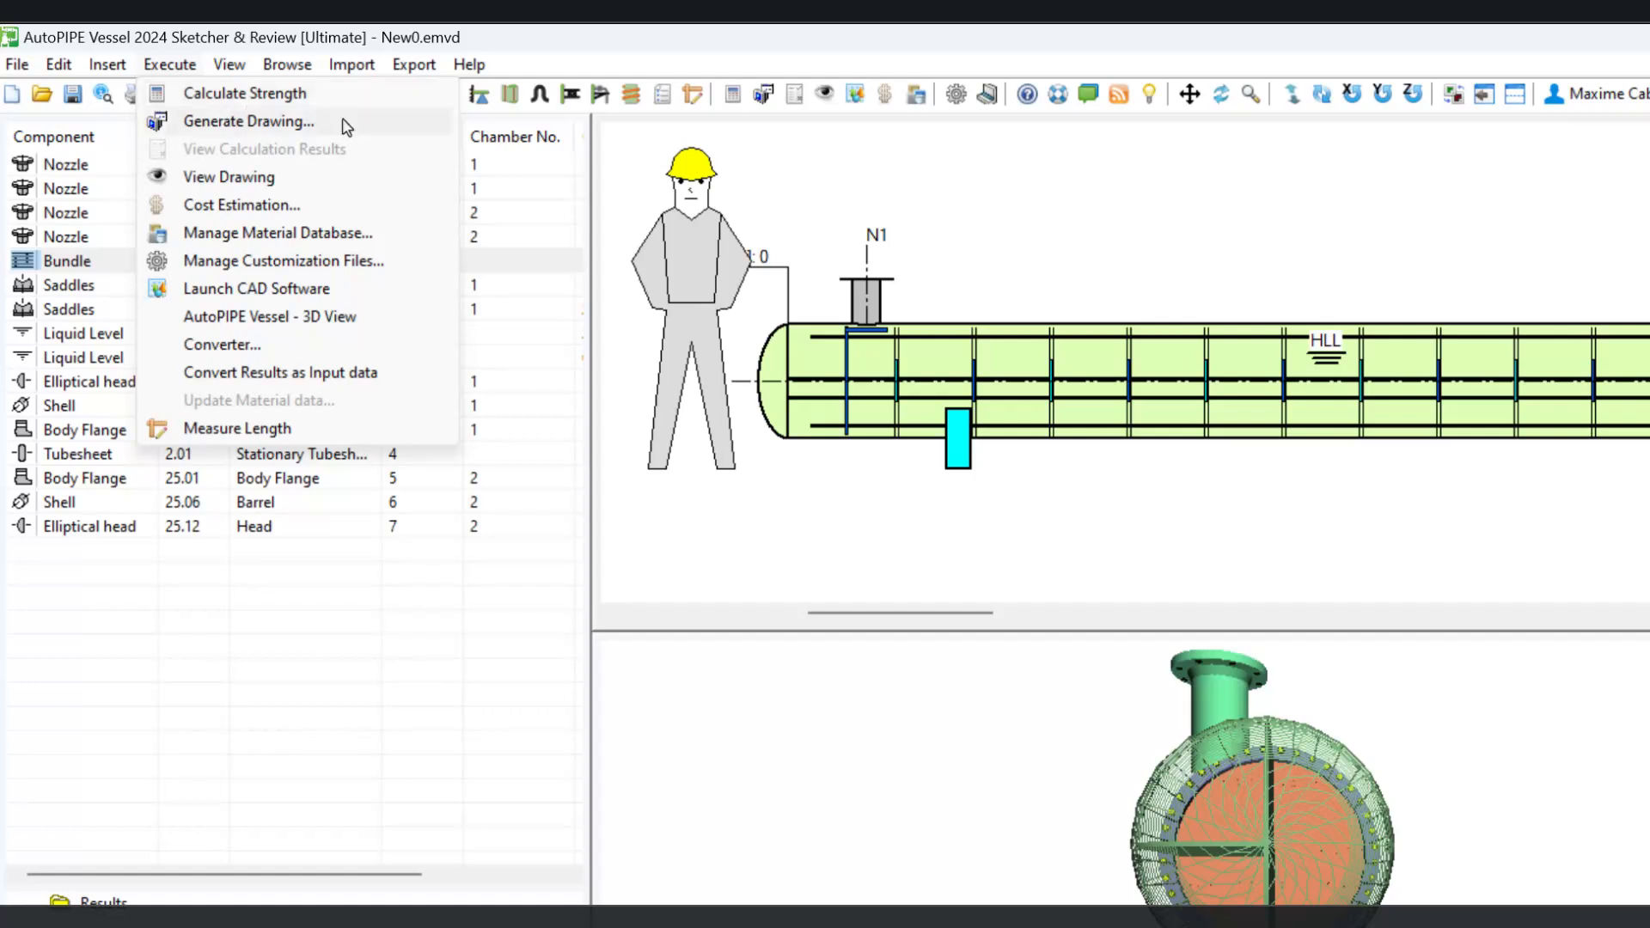
click(800, 190)
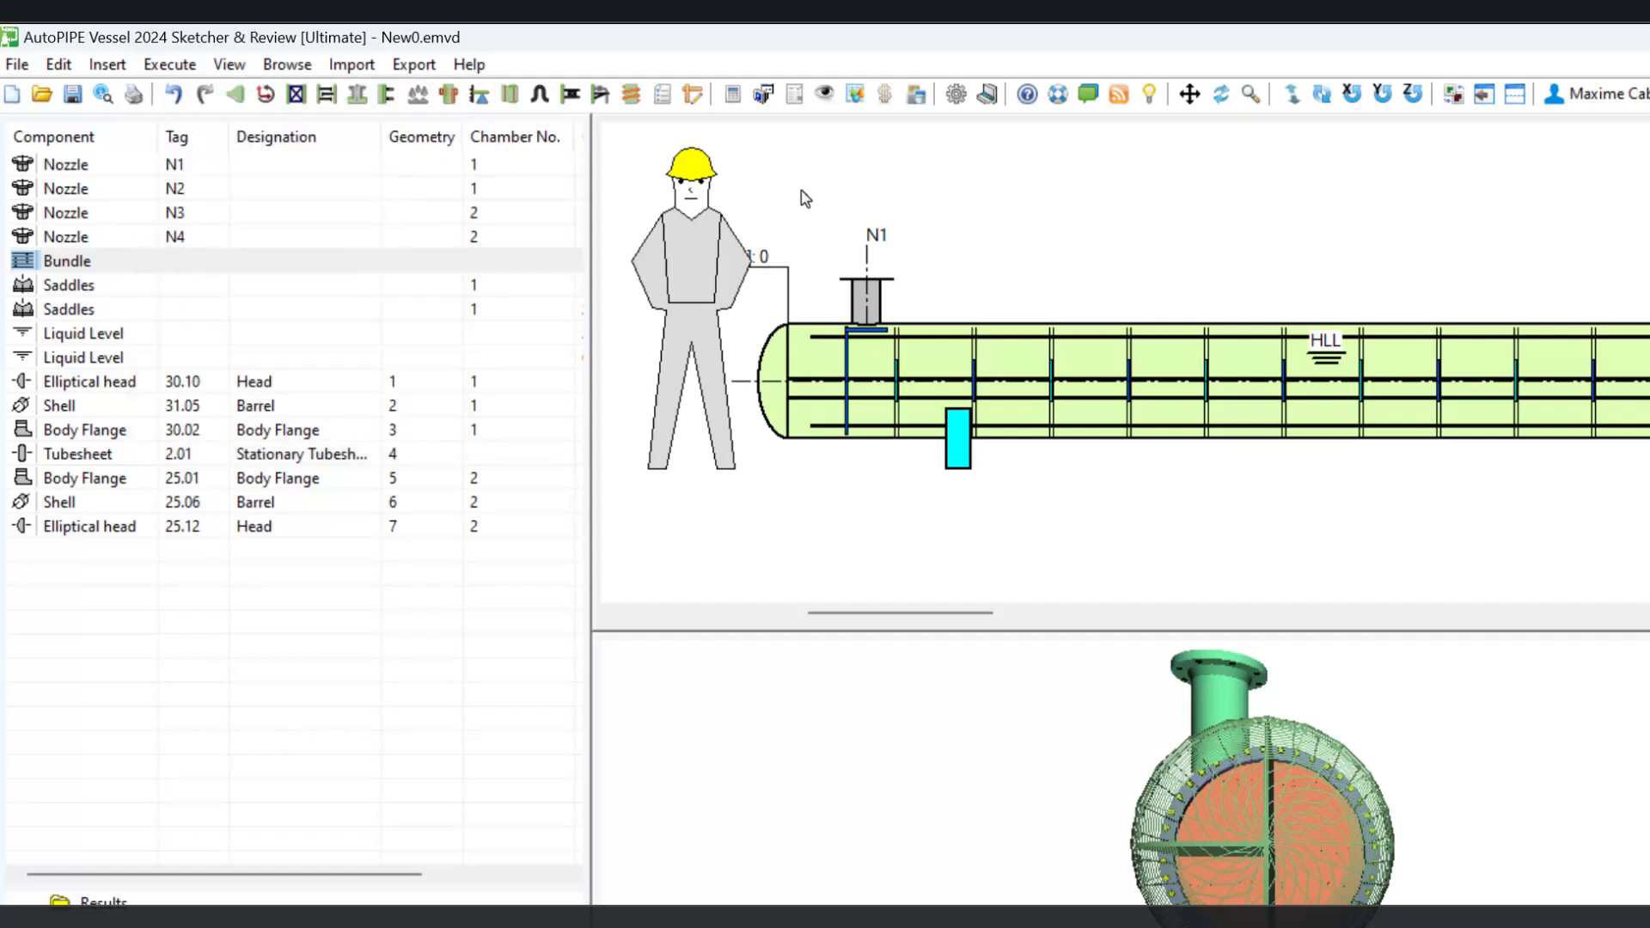
click(733, 97)
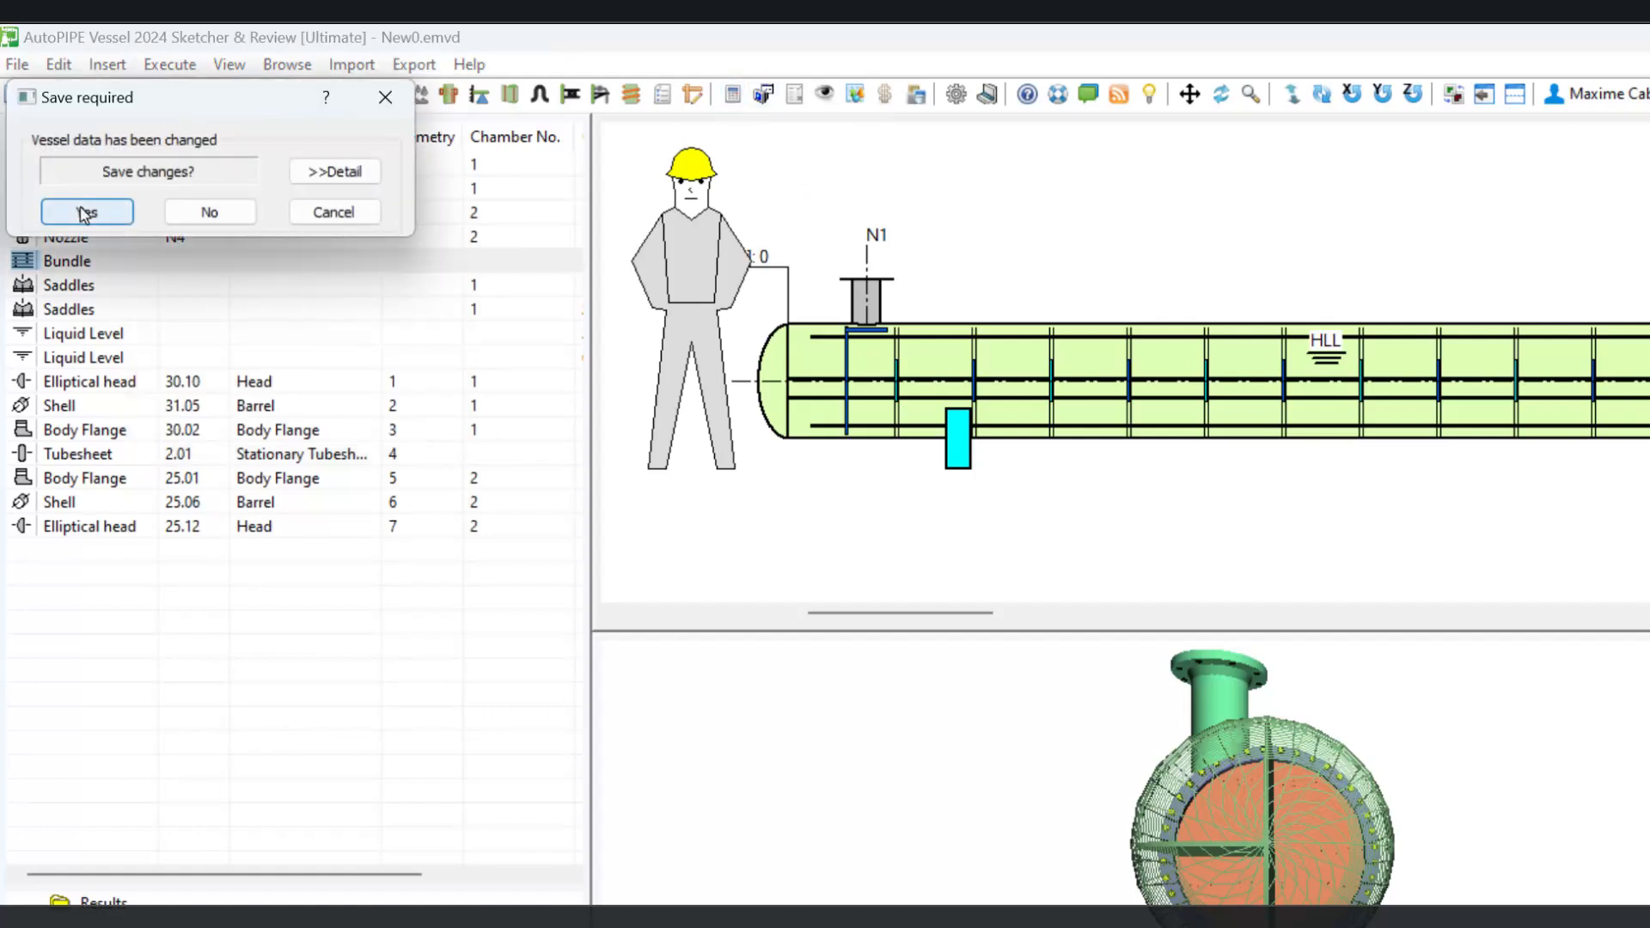
click(86, 213)
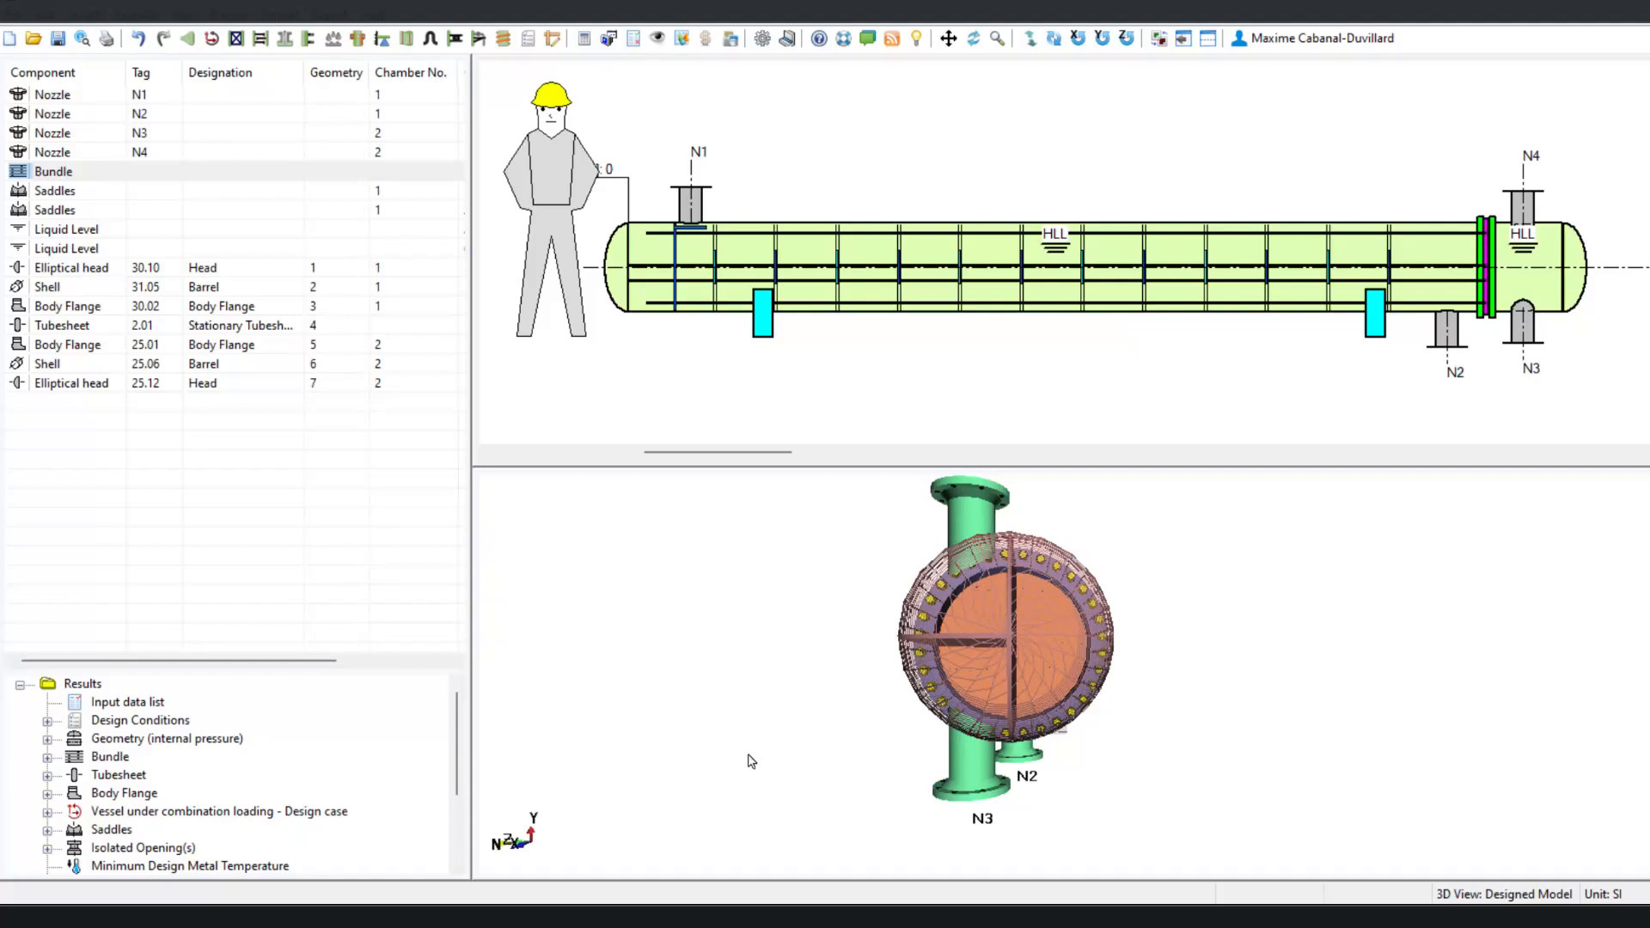
Step: Inspect the 3D exchanger, toggling between the input and designed model views
drag(872, 713, 1121, 700)
middle_drag(1039, 665, 941, 707)
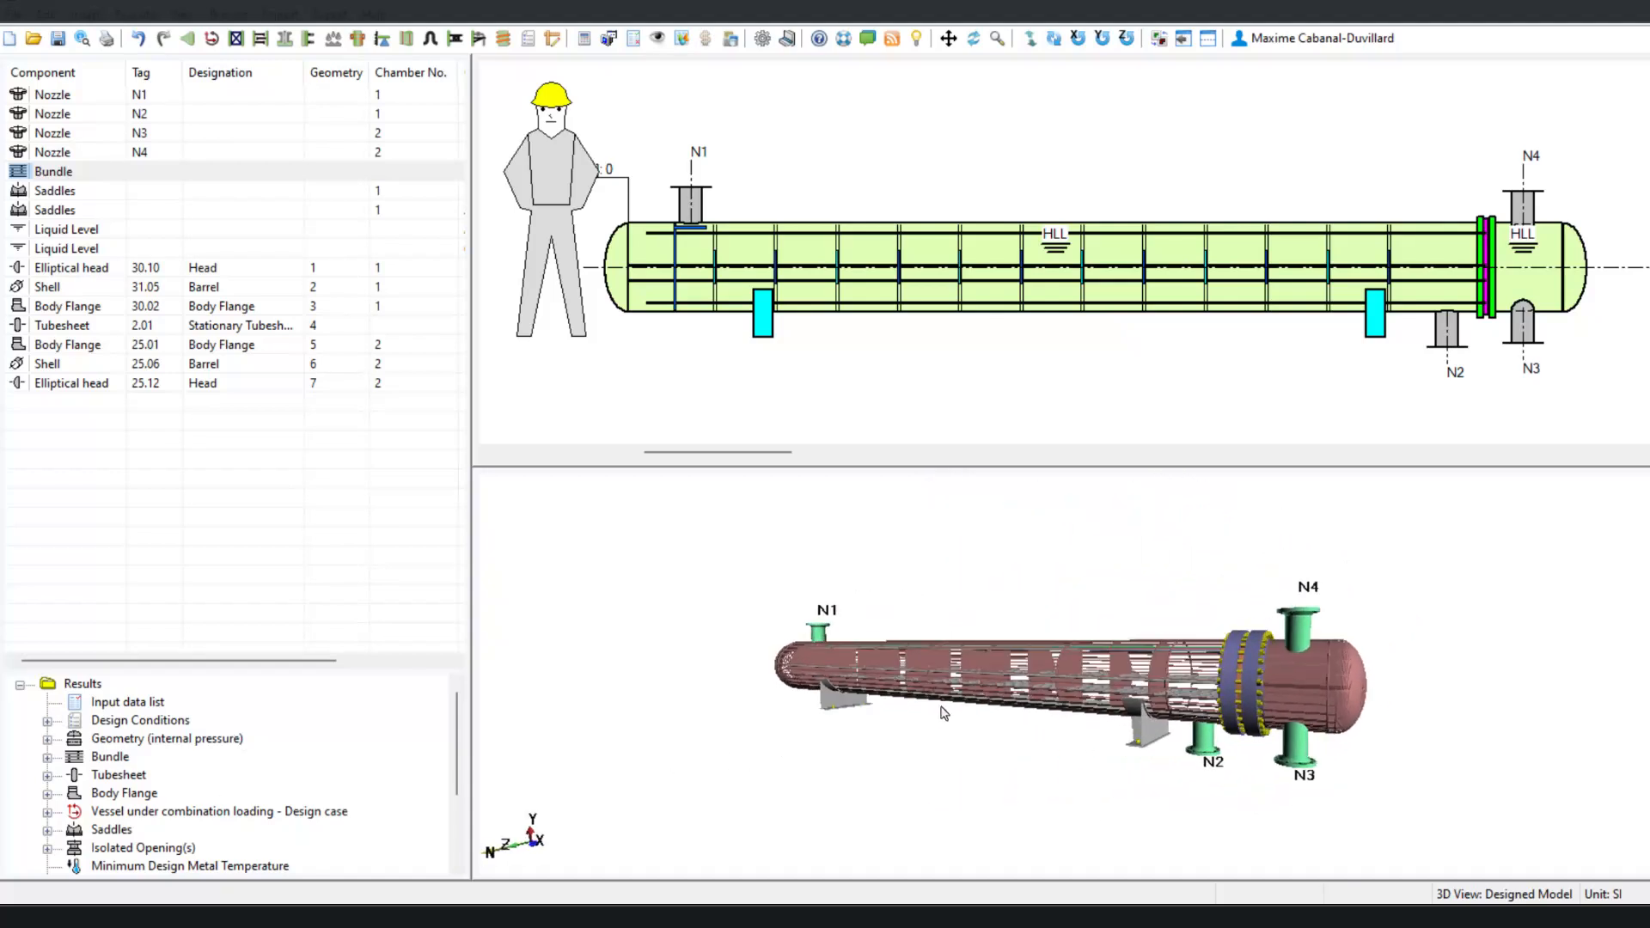
drag(941, 707, 1083, 711)
scroll(951, 664, up, 2)
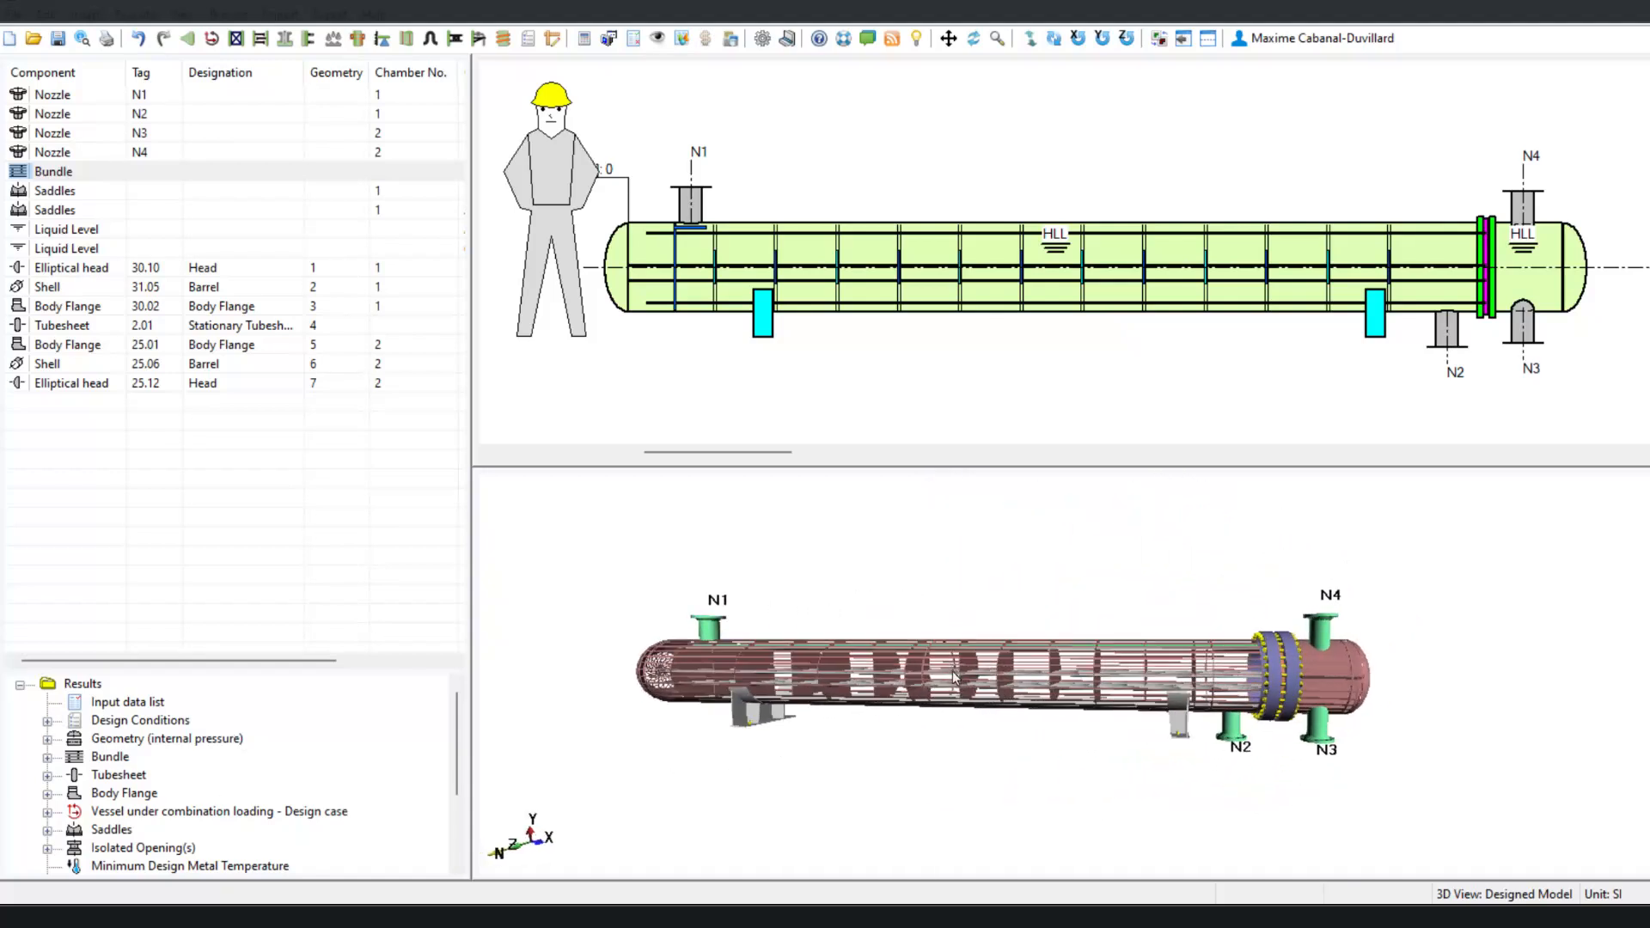
scroll(953, 678, up, 2)
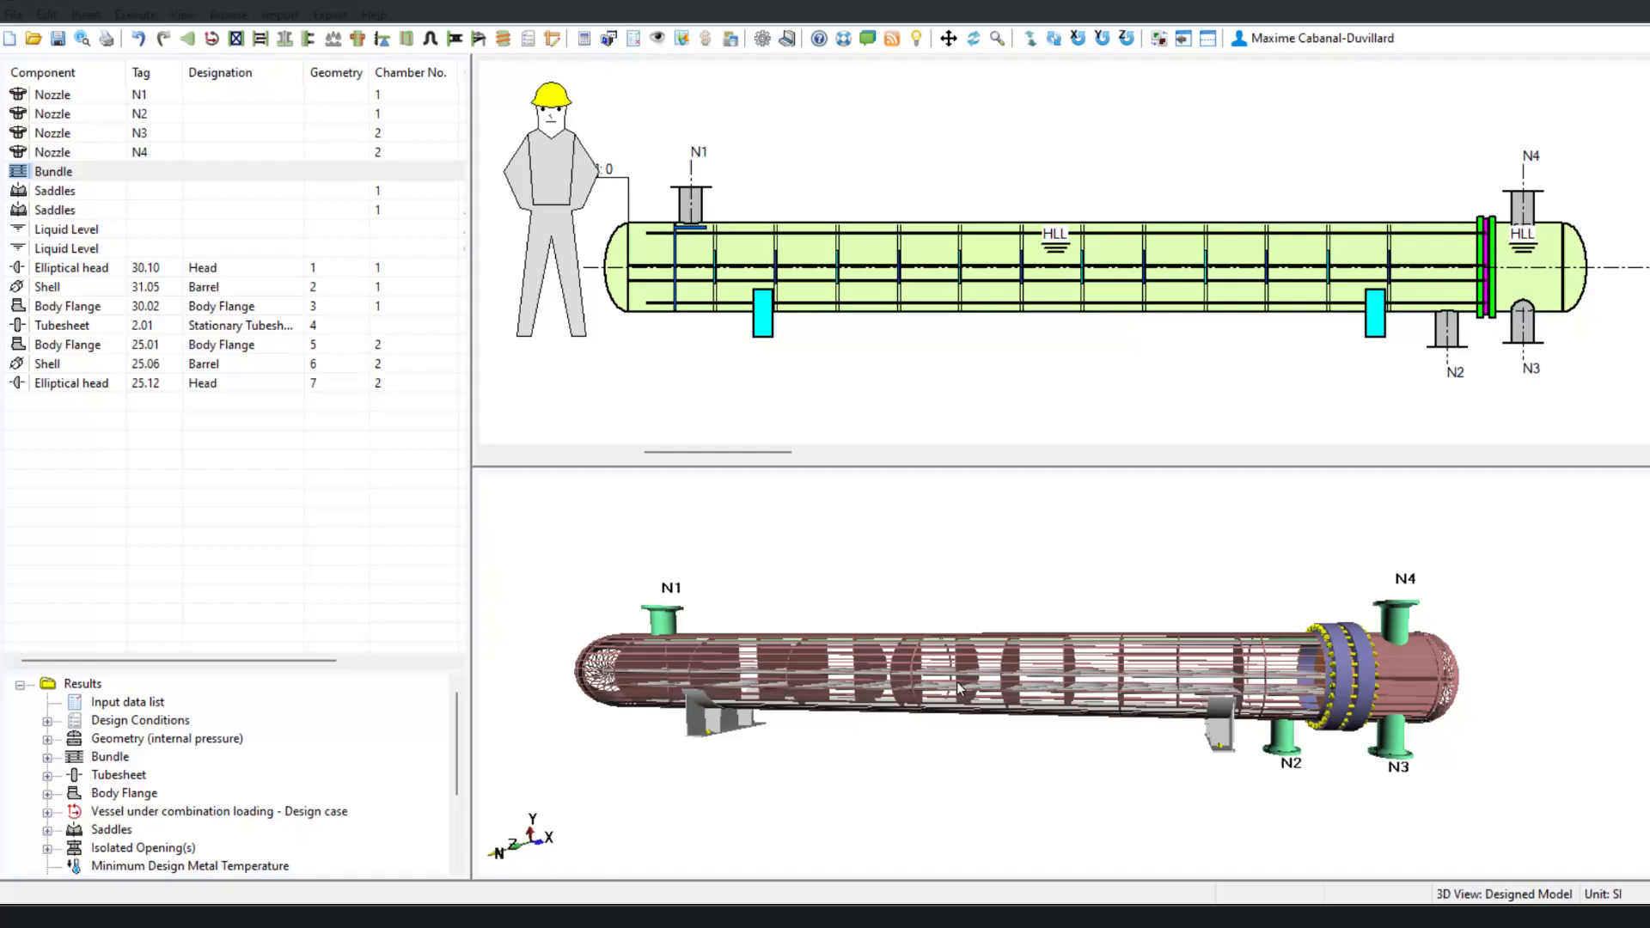
click(1158, 48)
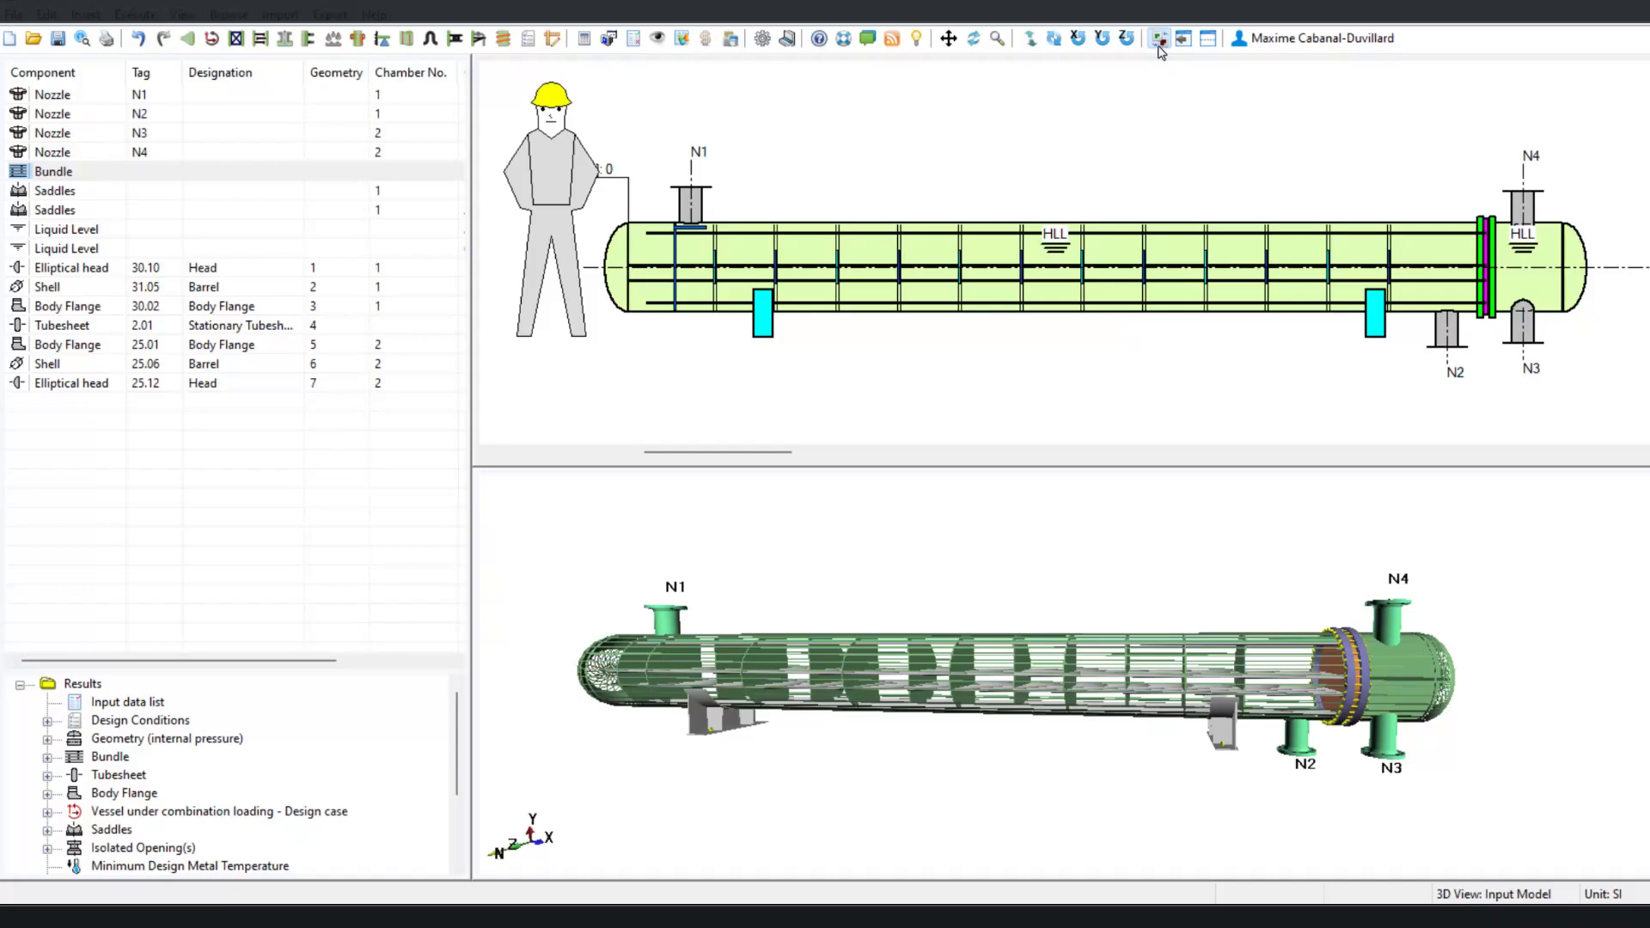
click(1159, 48)
click(1159, 49)
click(1159, 48)
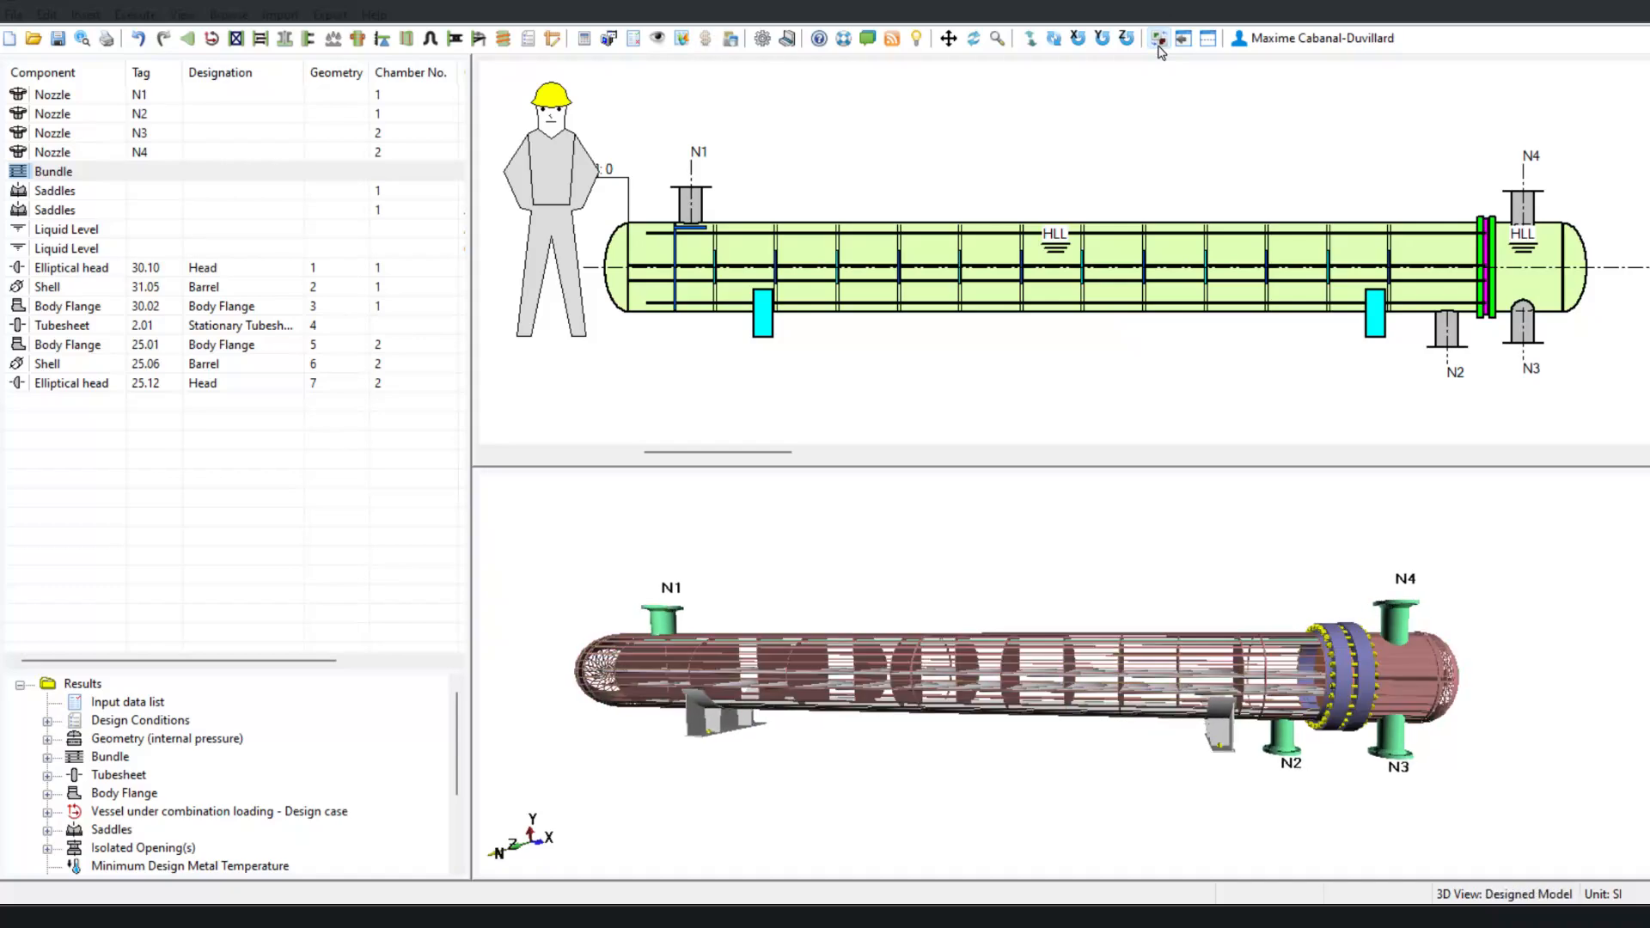
click(1158, 48)
click(1158, 48)
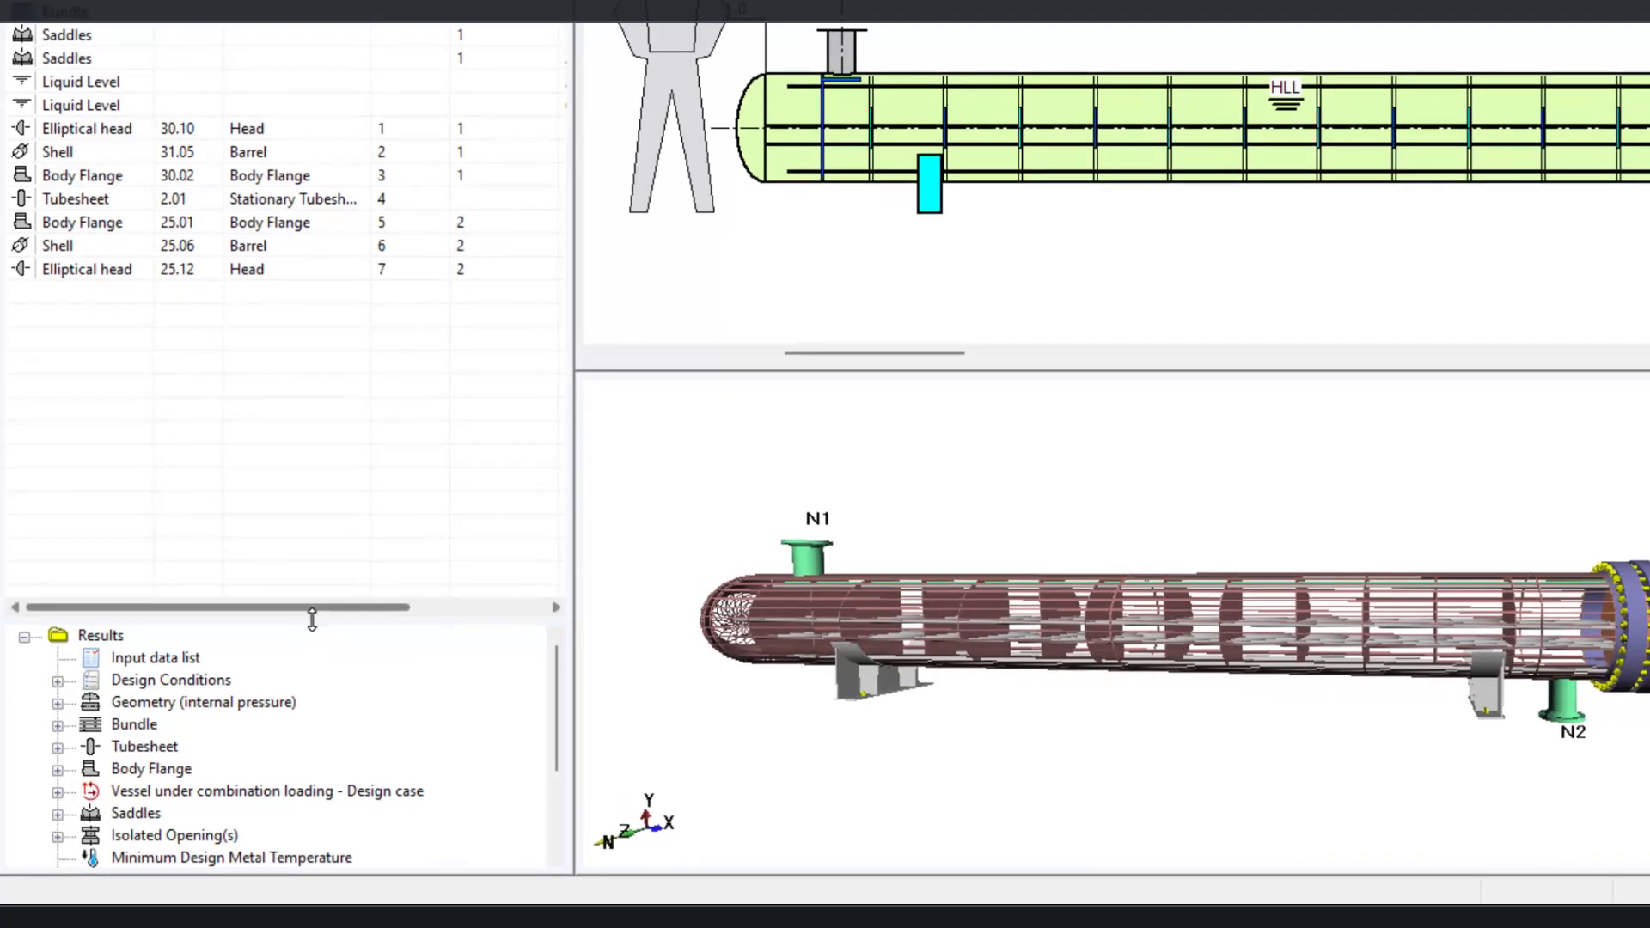
Step: Open the Bundle calculation results
drag(312, 619, 309, 464)
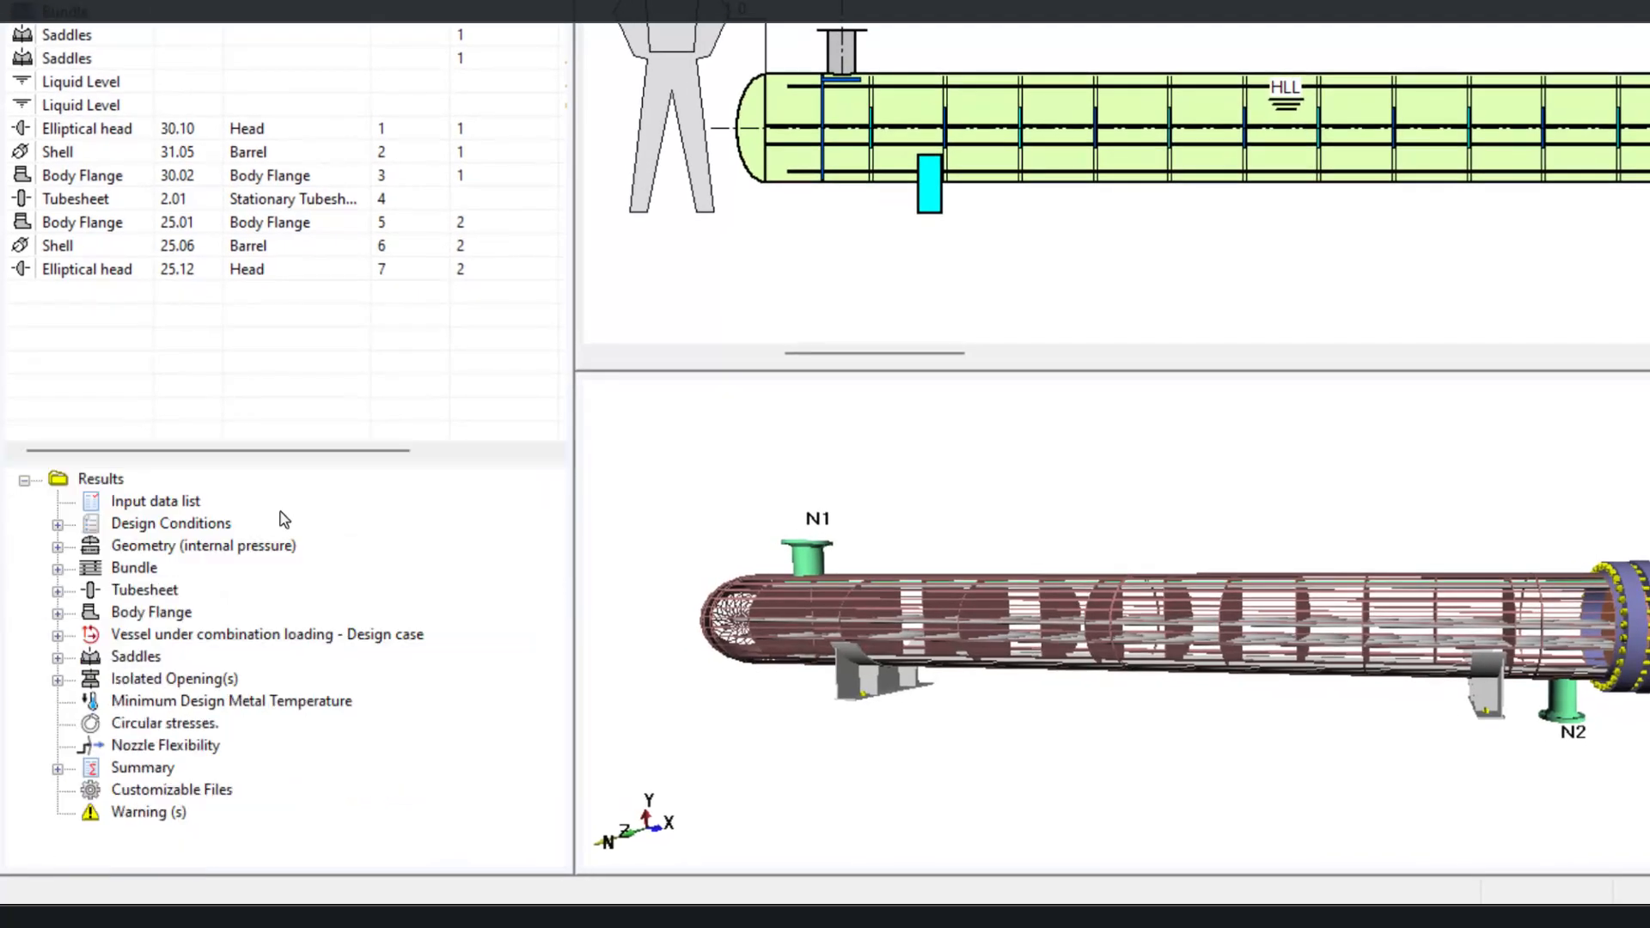
double_click(107, 569)
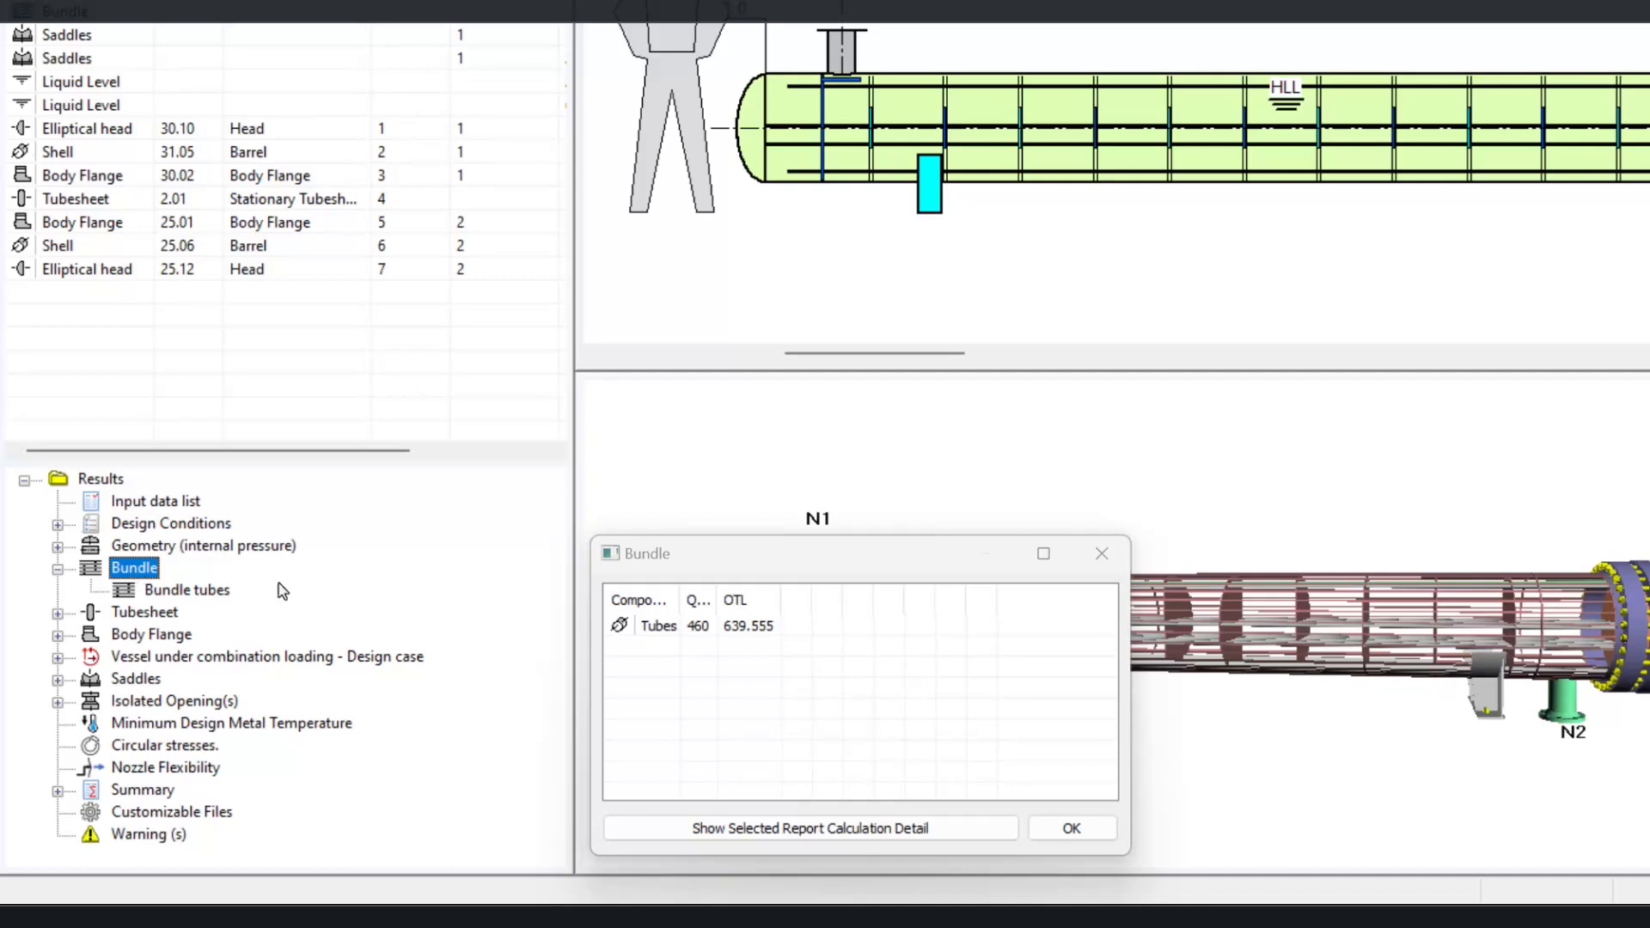
Step: Open the bundle's calculation detail report and read through the tube layout and pass partition results, then close it
click(741, 837)
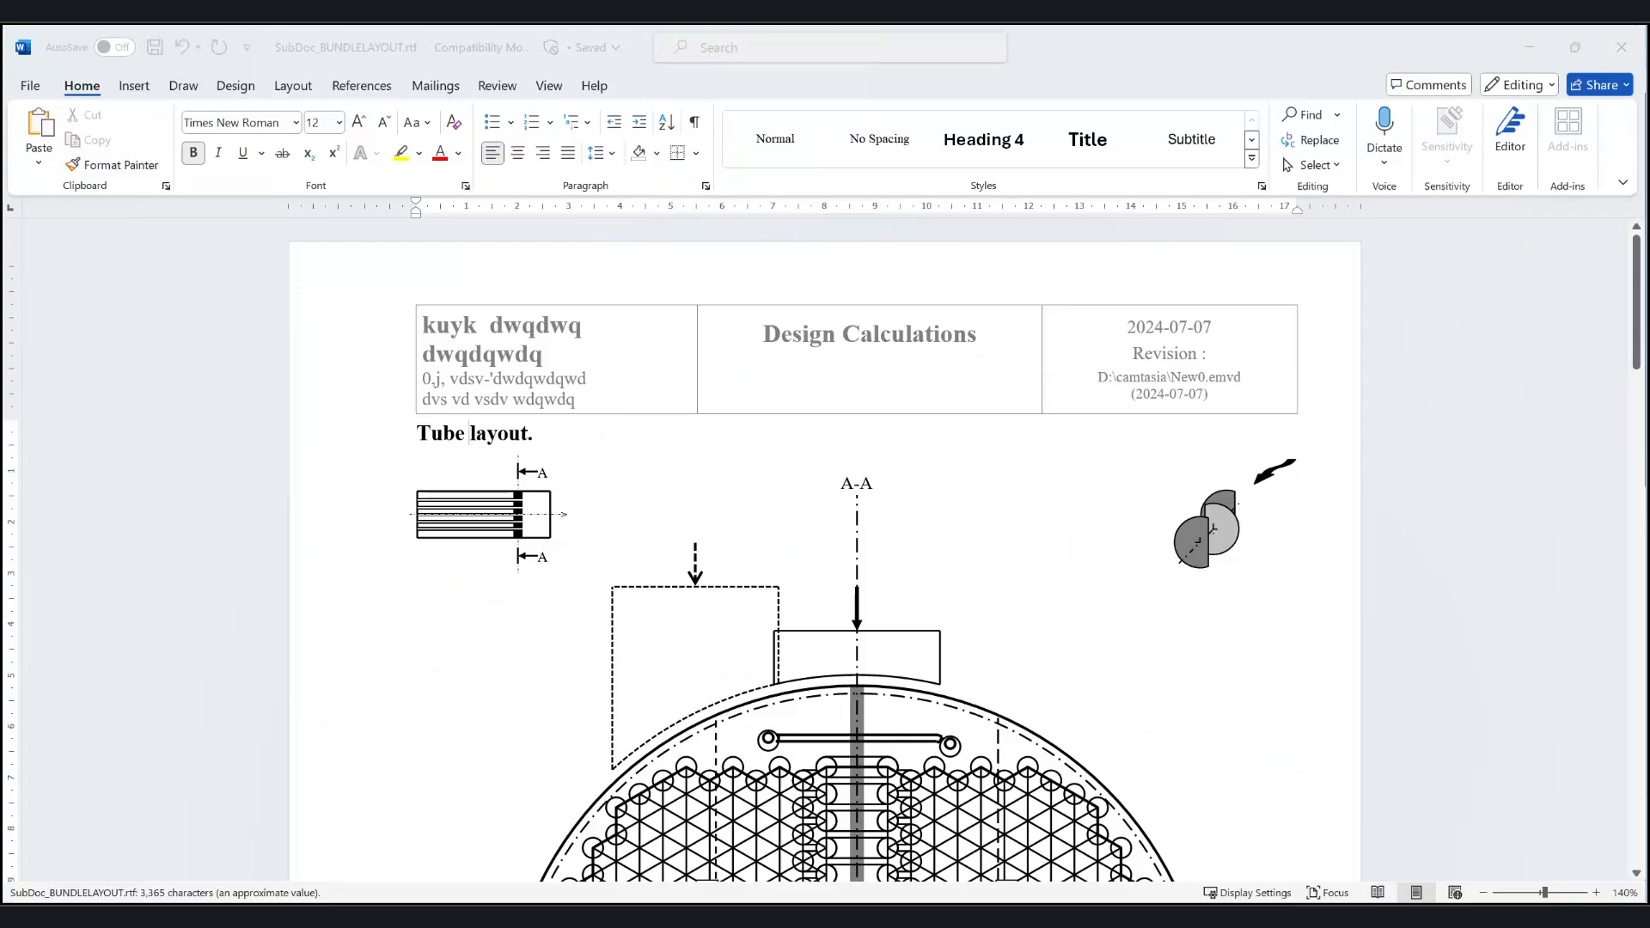
scroll(1312, 625, down, 5)
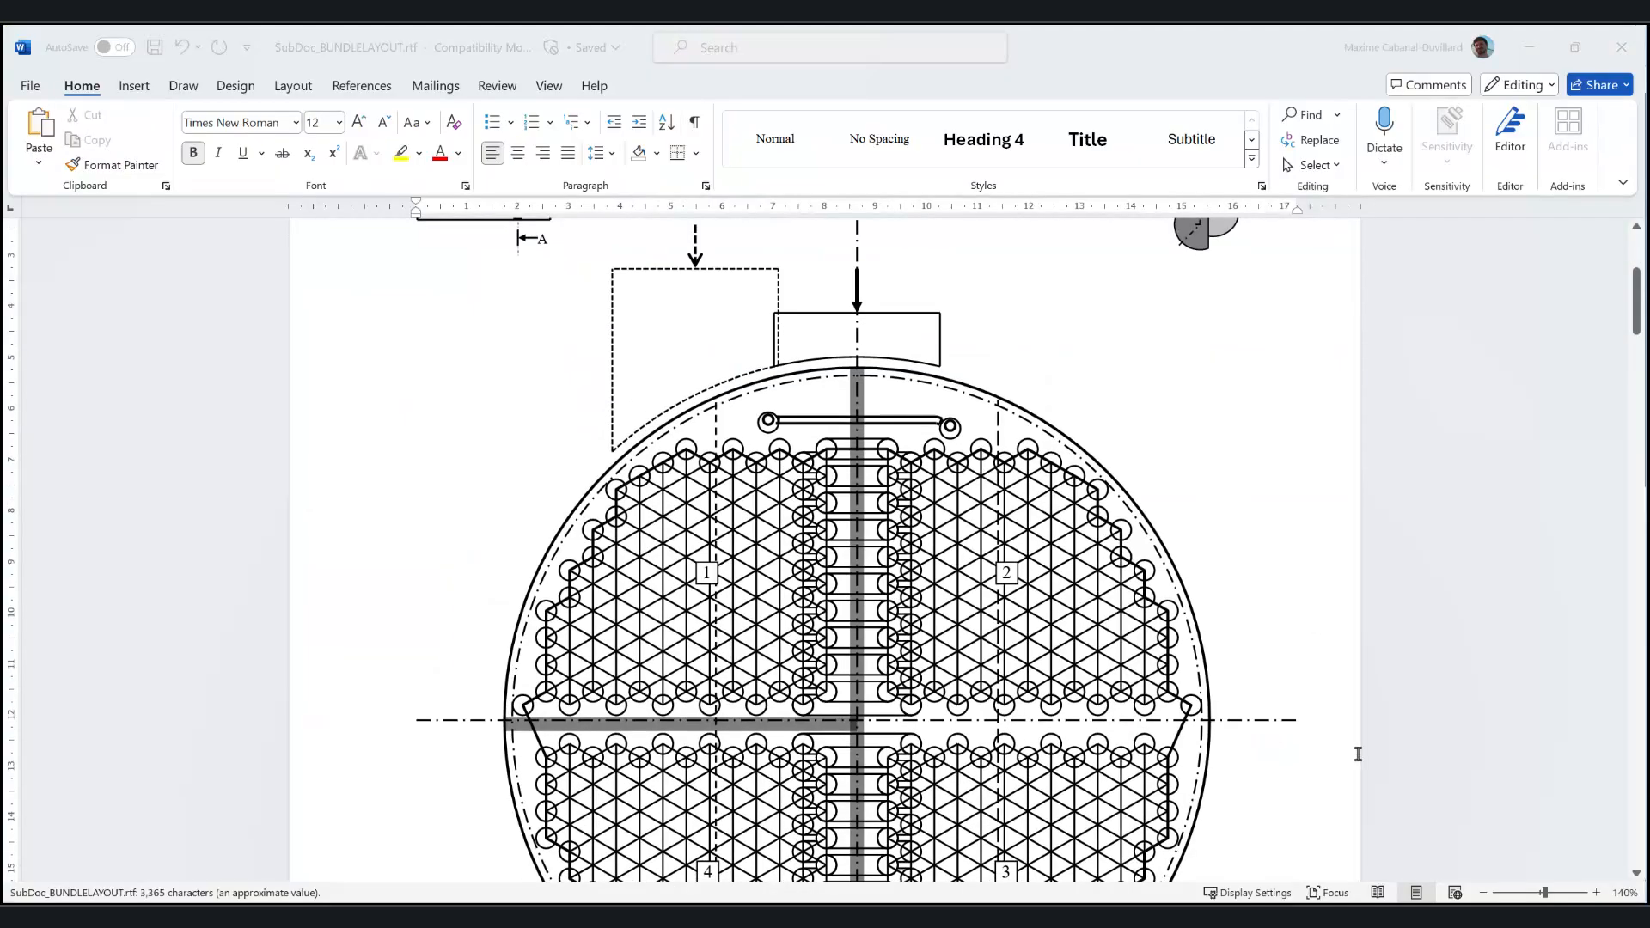
click(1484, 893)
click(1484, 892)
click(1484, 893)
scroll(1323, 729, down, 2)
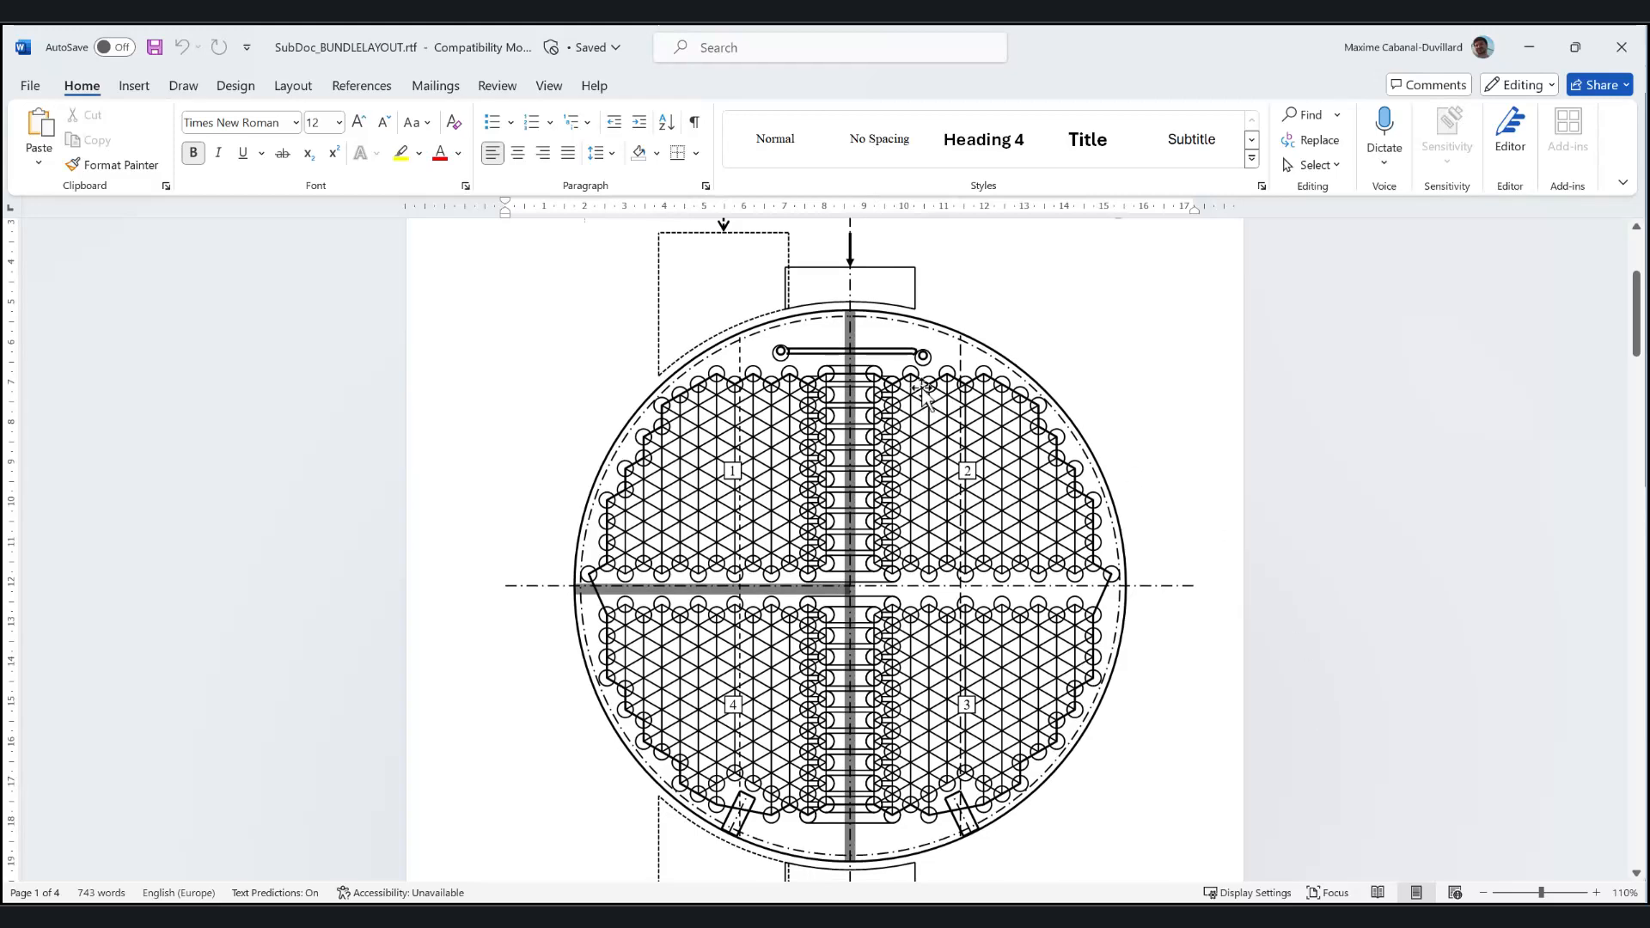
scroll(806, 617, up, 3)
scroll(827, 649, down, 4)
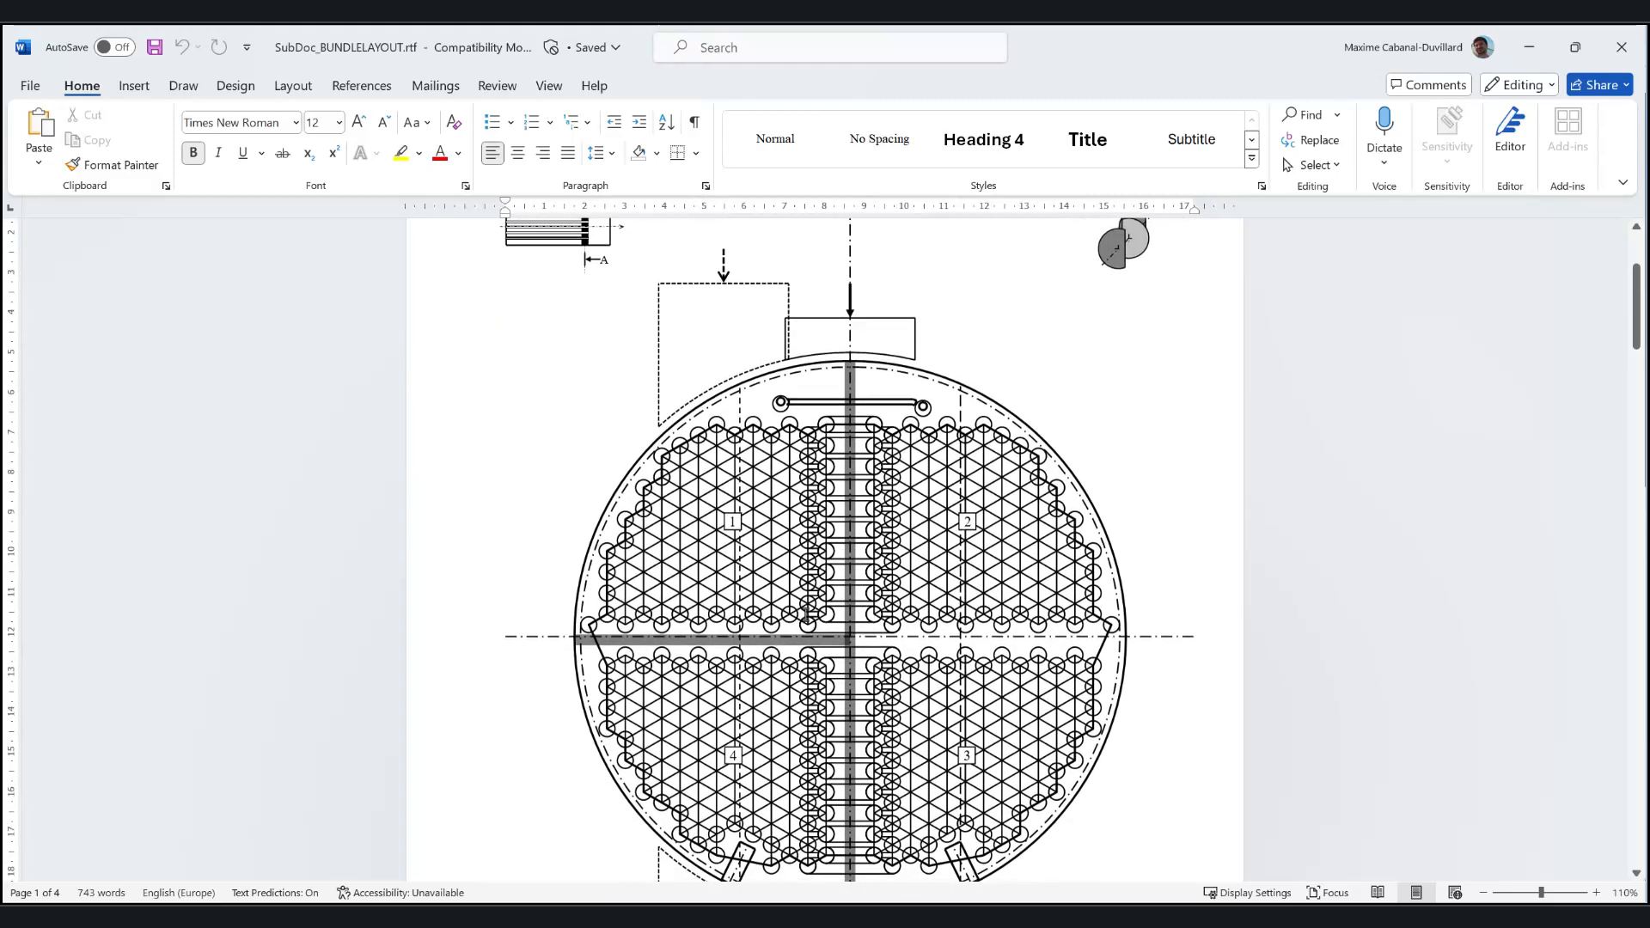
scroll(827, 649, down, 4)
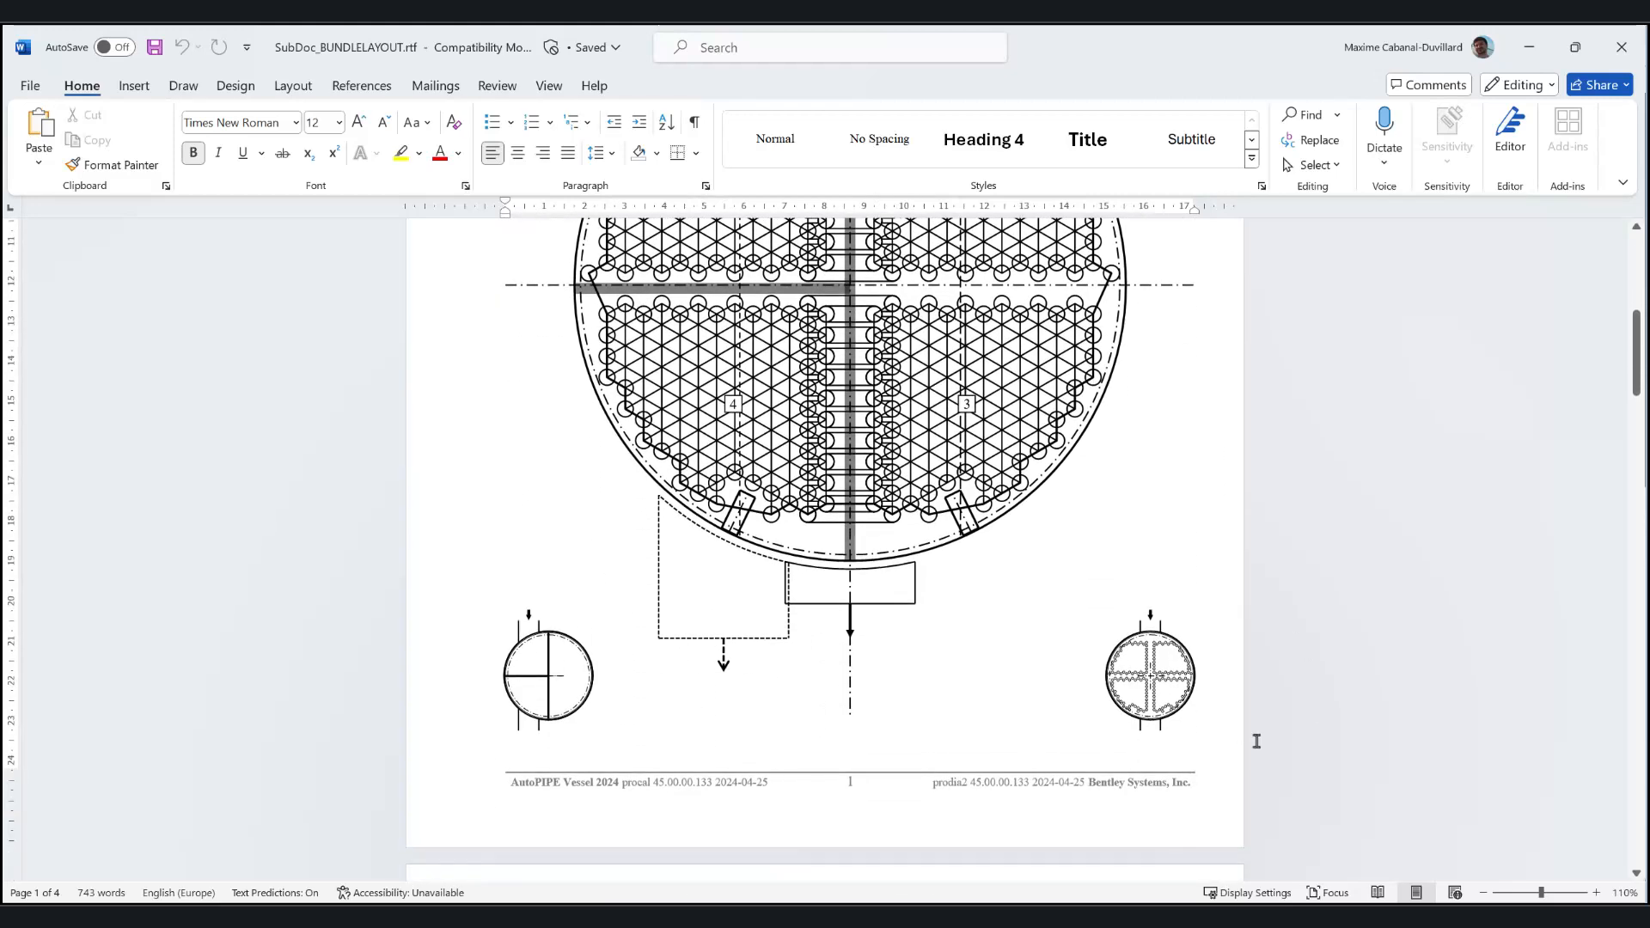
scroll(1144, 729, down, 10)
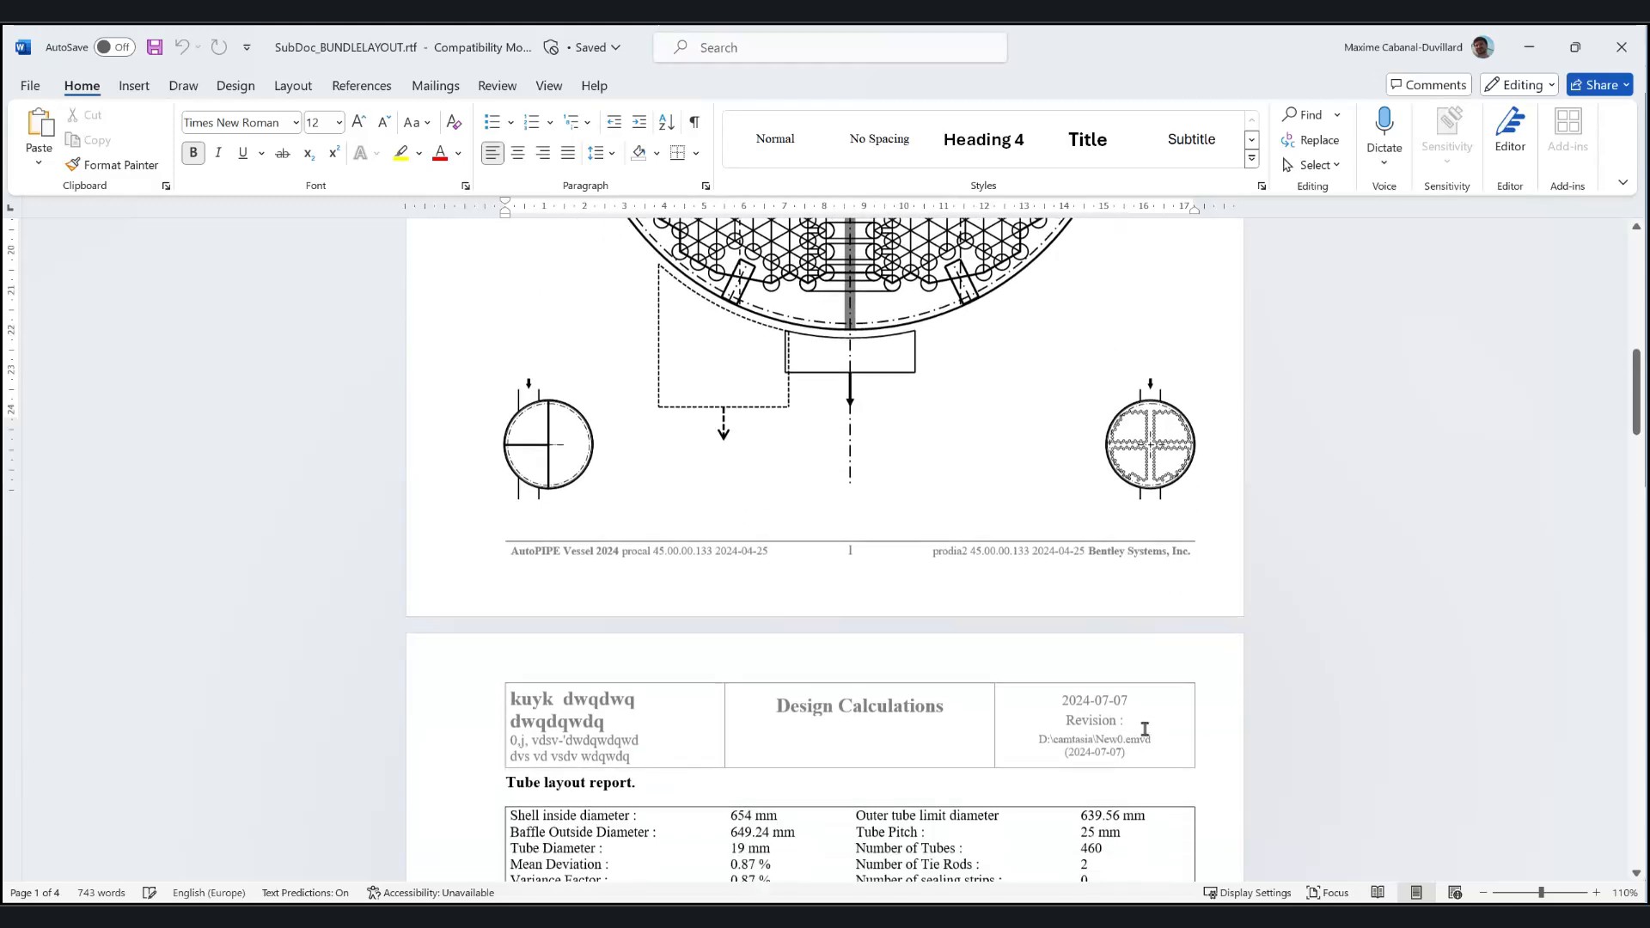
scroll(1144, 729, down, 3)
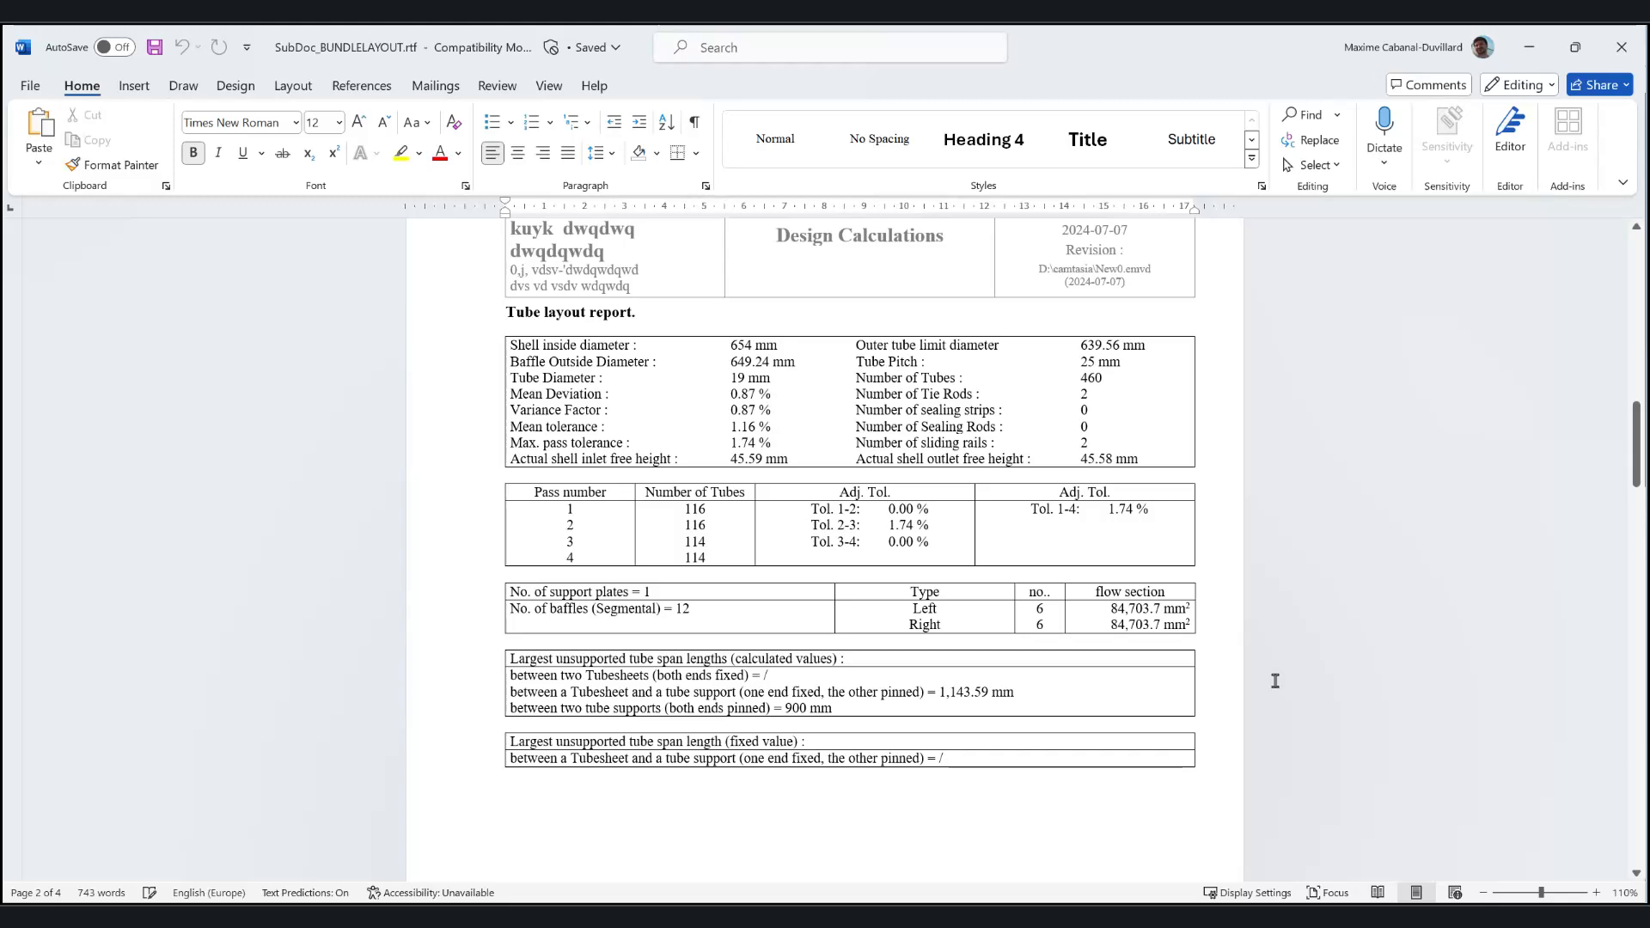
scroll(1275, 681, down, 10)
scroll(1277, 679, down, 15)
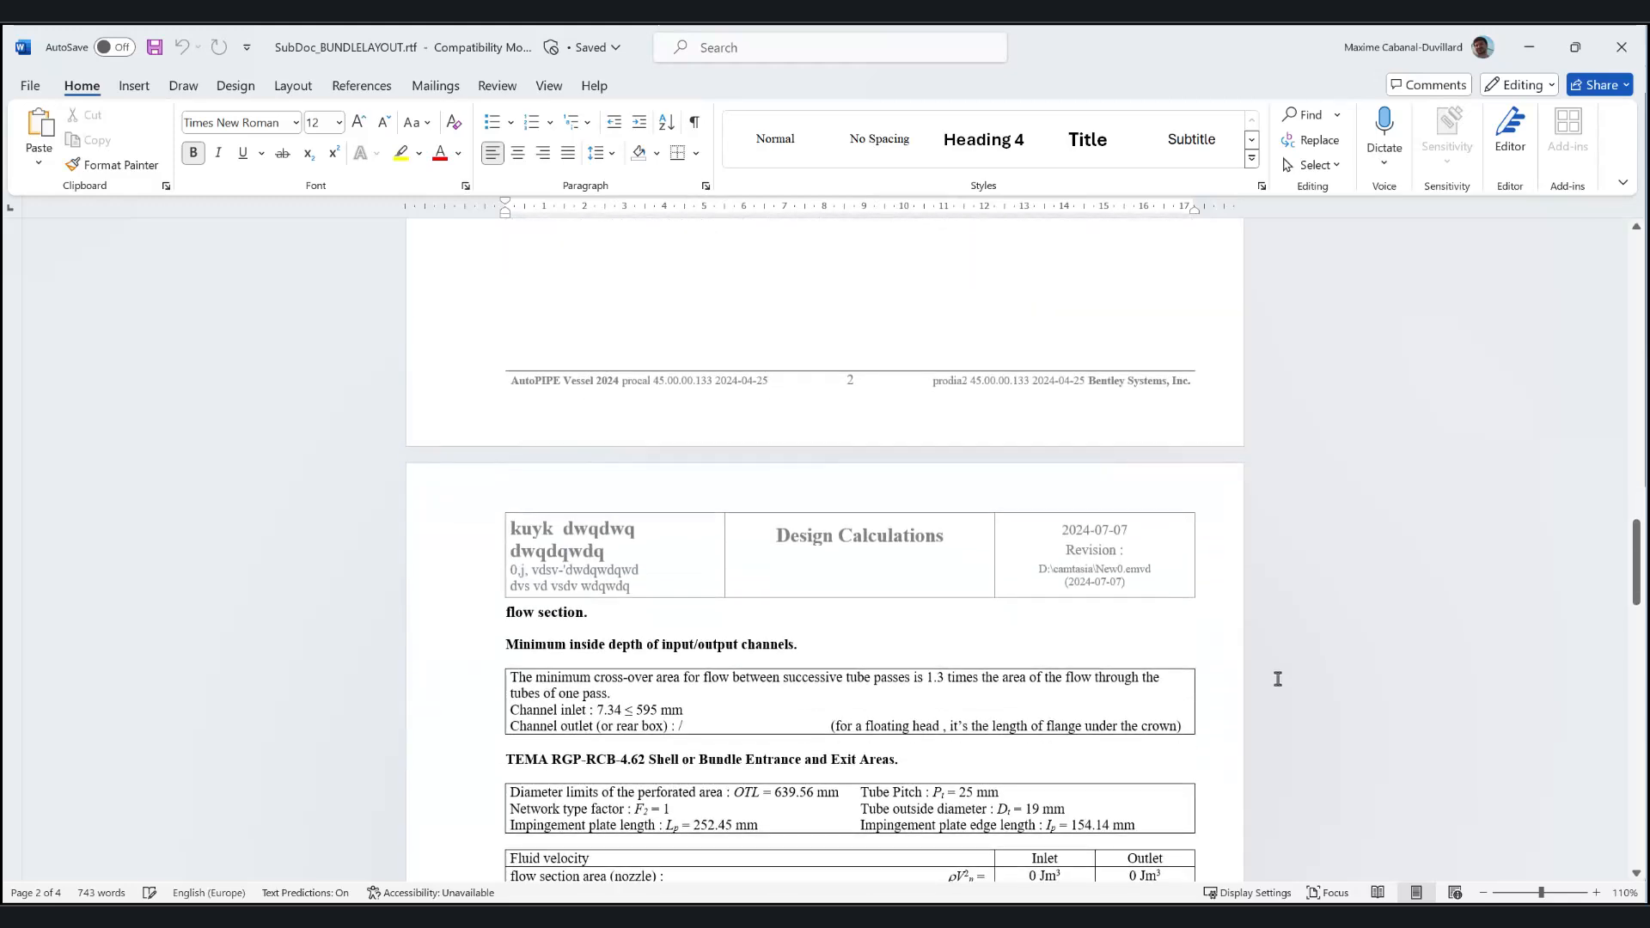
scroll(1277, 679, down, 3)
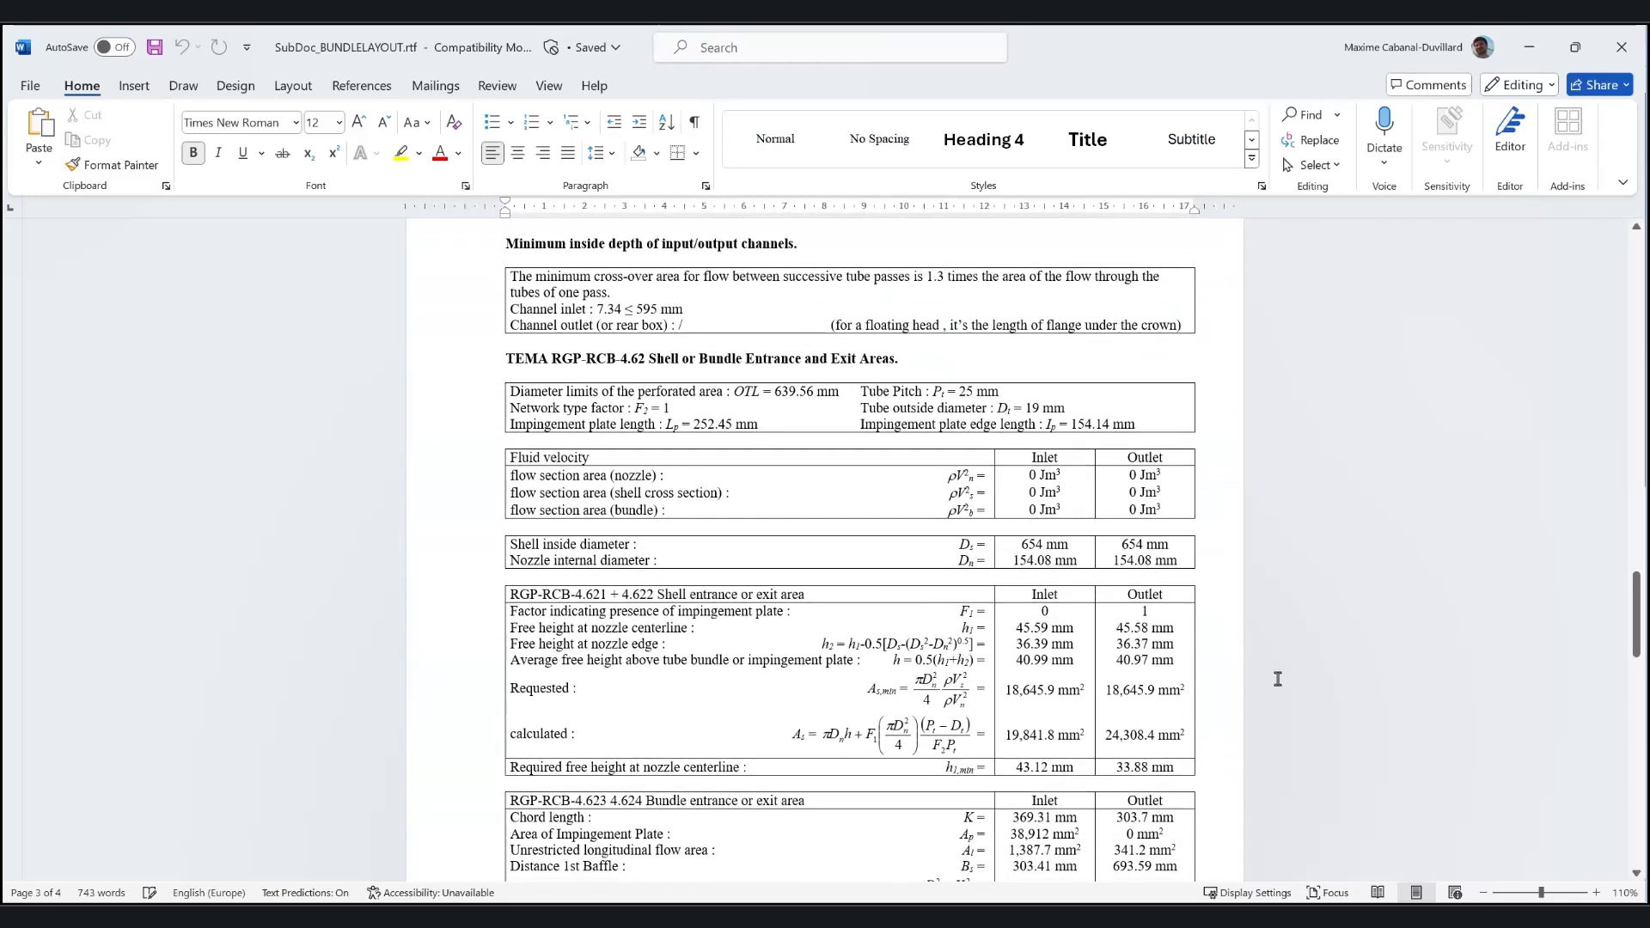
scroll(1277, 679, up, 1)
scroll(1277, 679, down, 15)
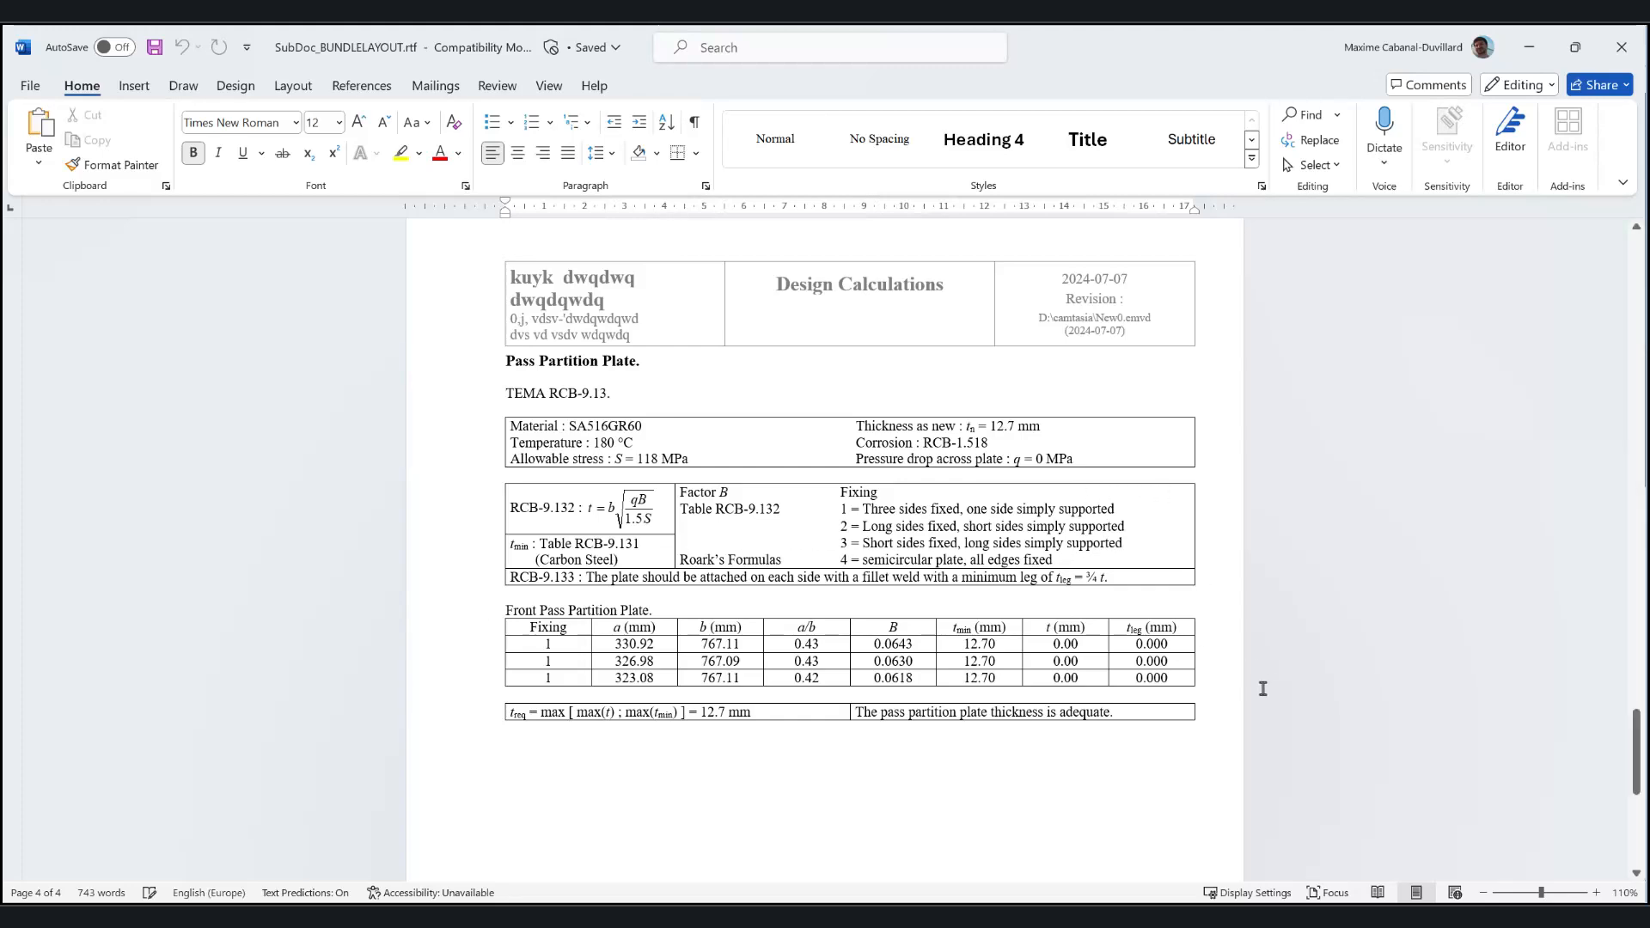
scroll(1263, 700, down, 2)
click(1619, 45)
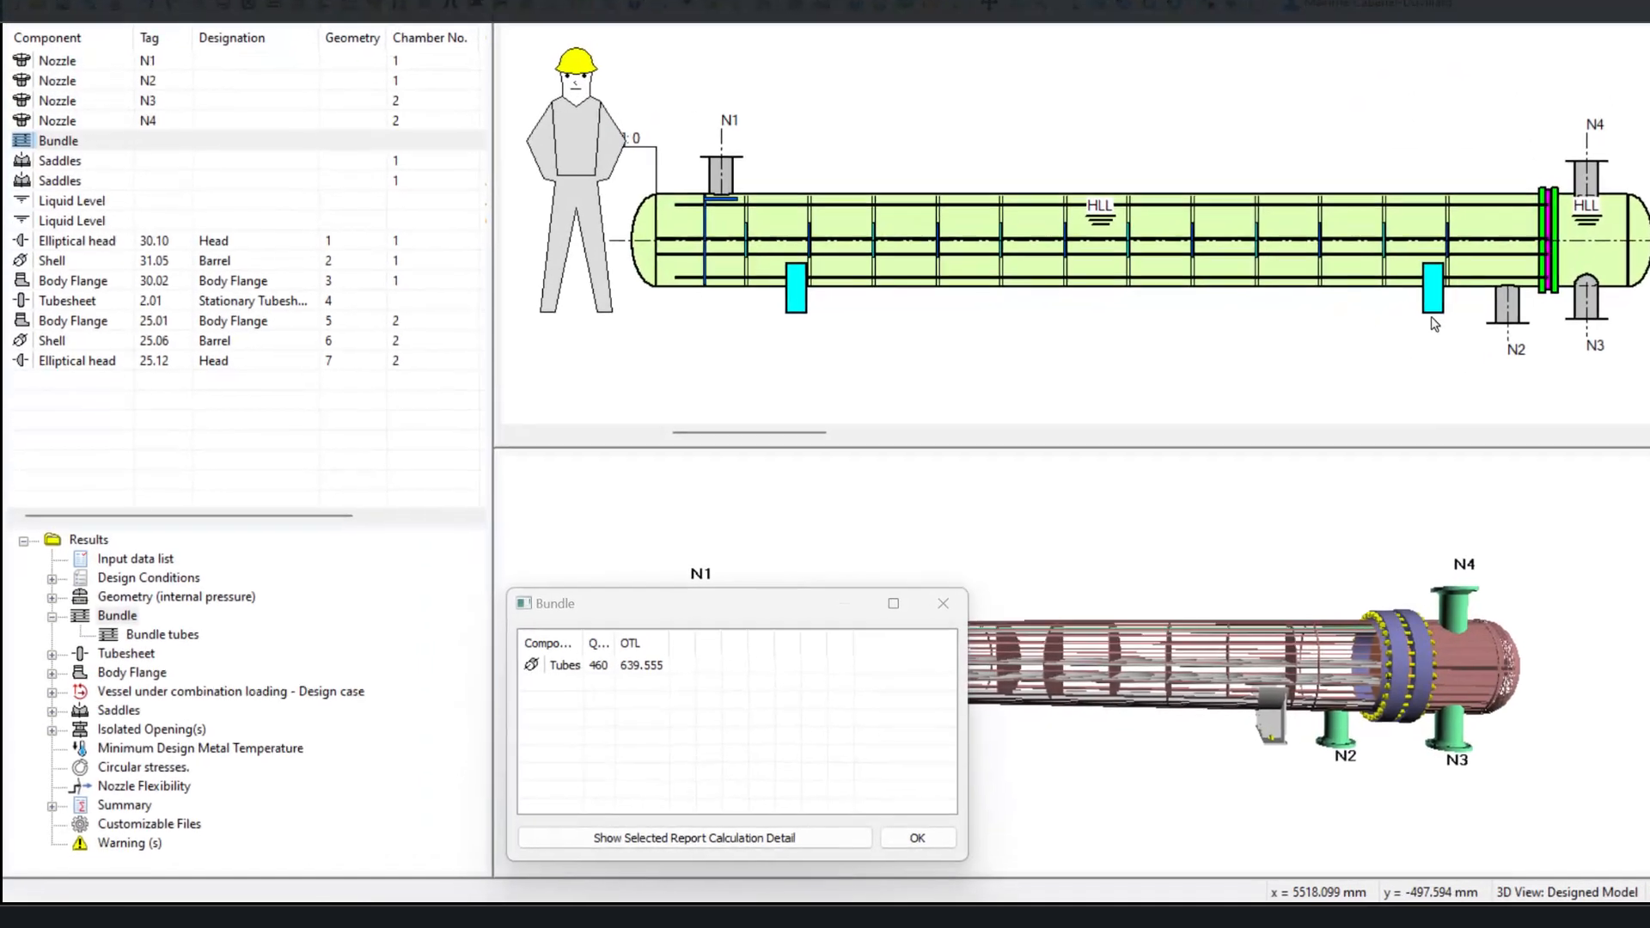
Step: Open the calculation detail for the Bundle tubes result and review the tube internal and external pressure checks
click(157, 626)
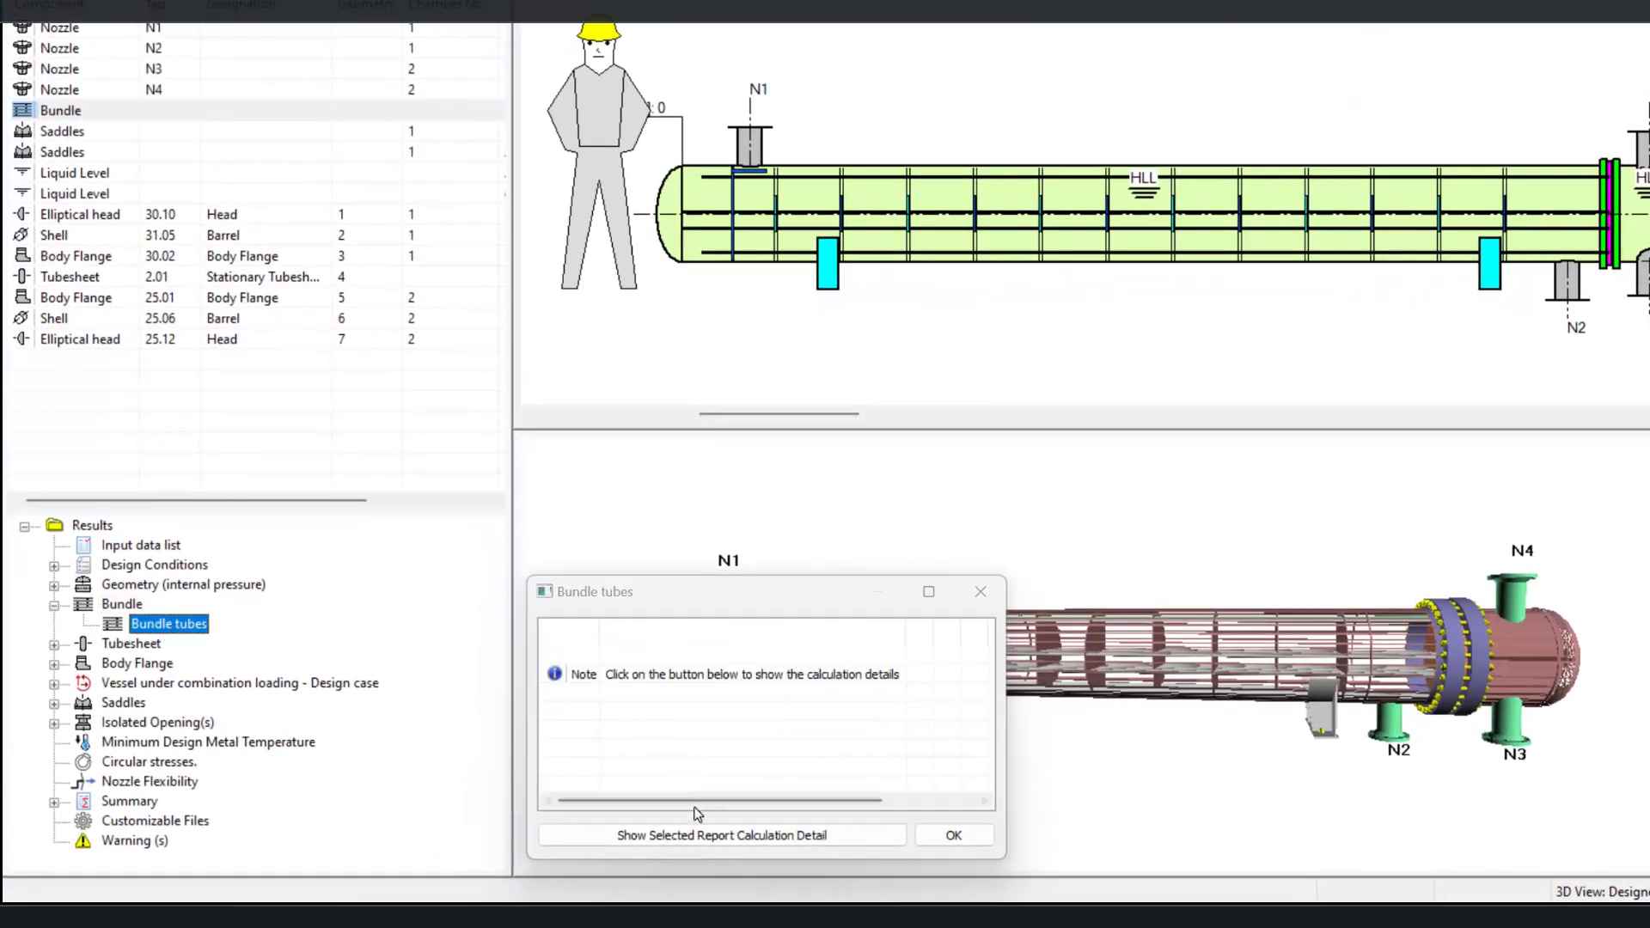
click(694, 833)
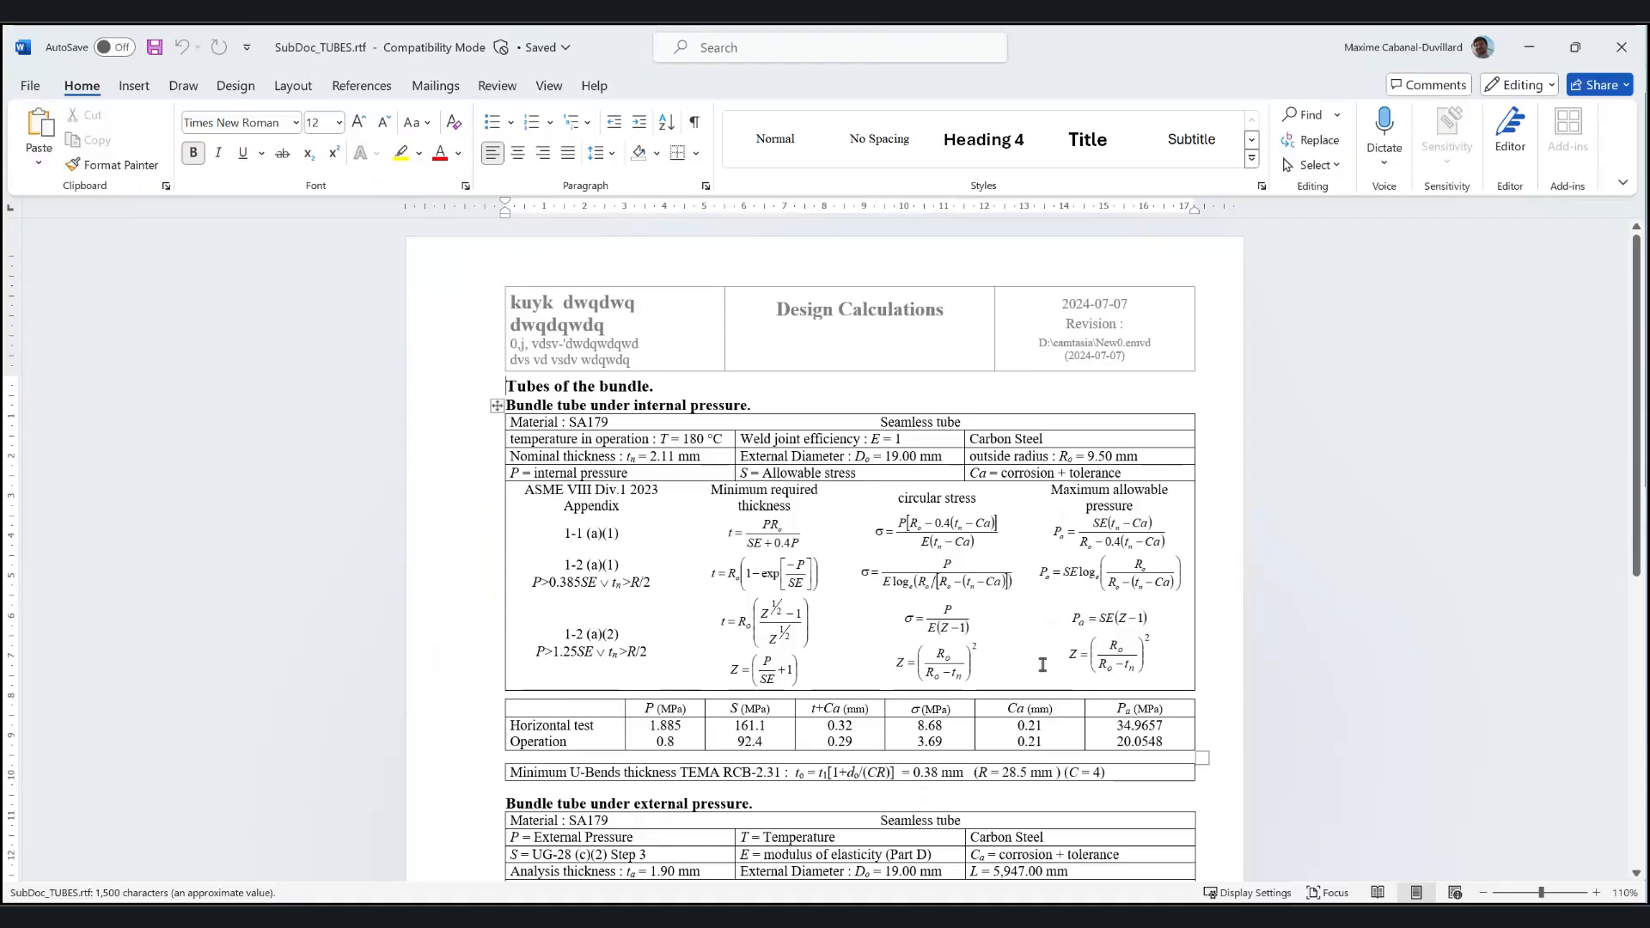
scroll(1042, 665, down, 3)
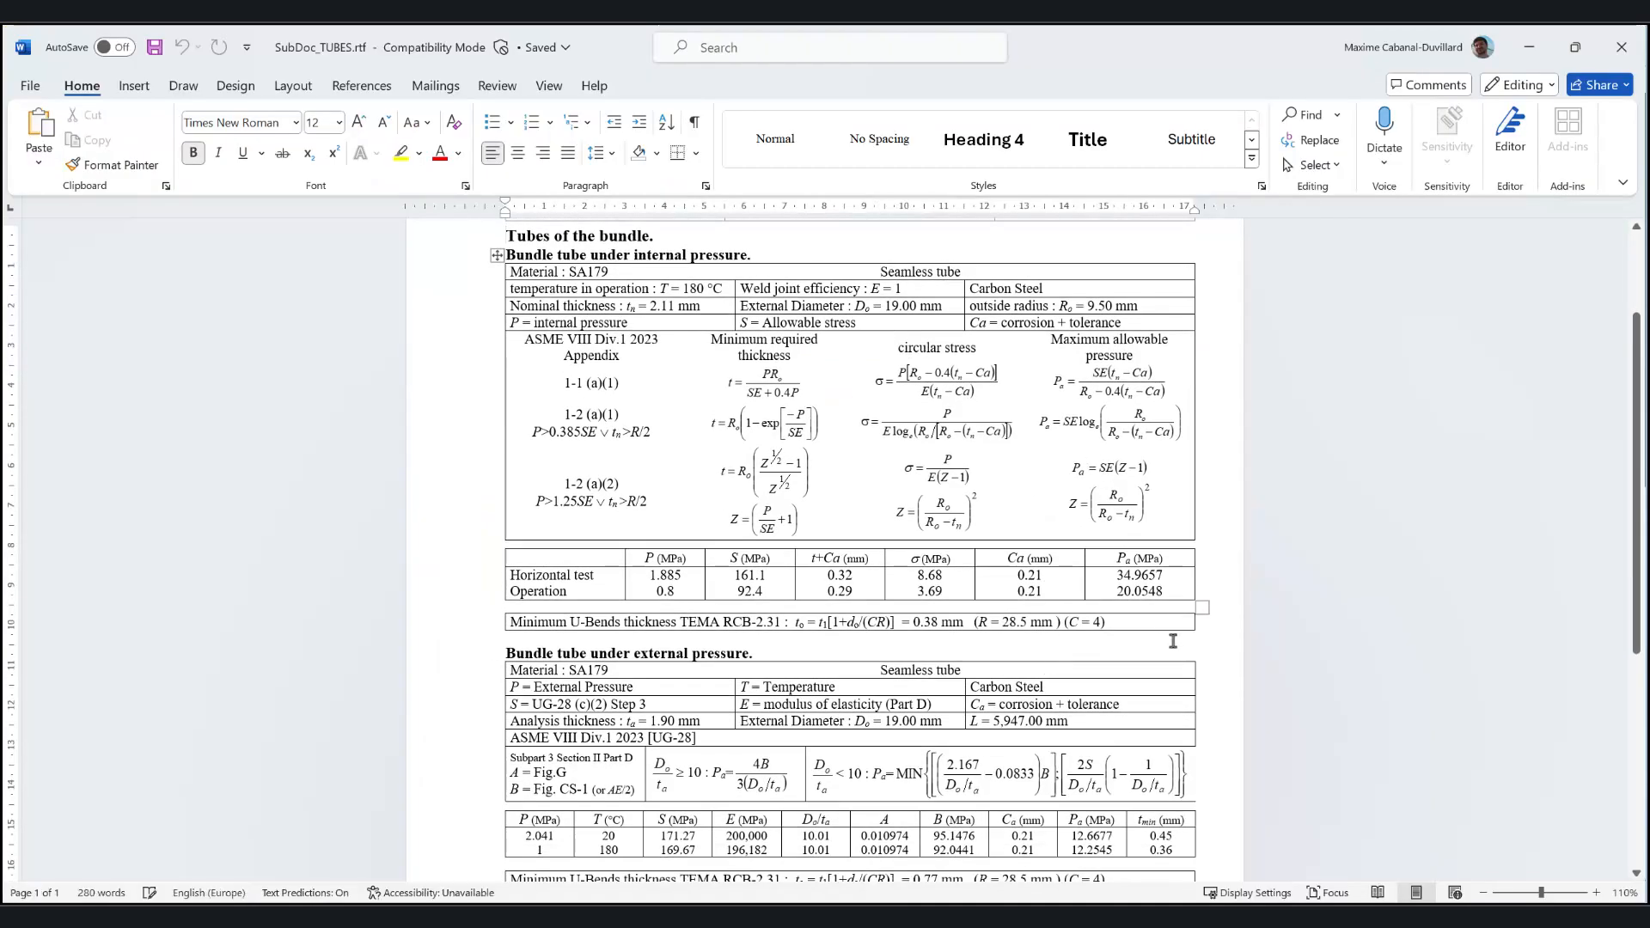
scroll(1173, 642, down, 2)
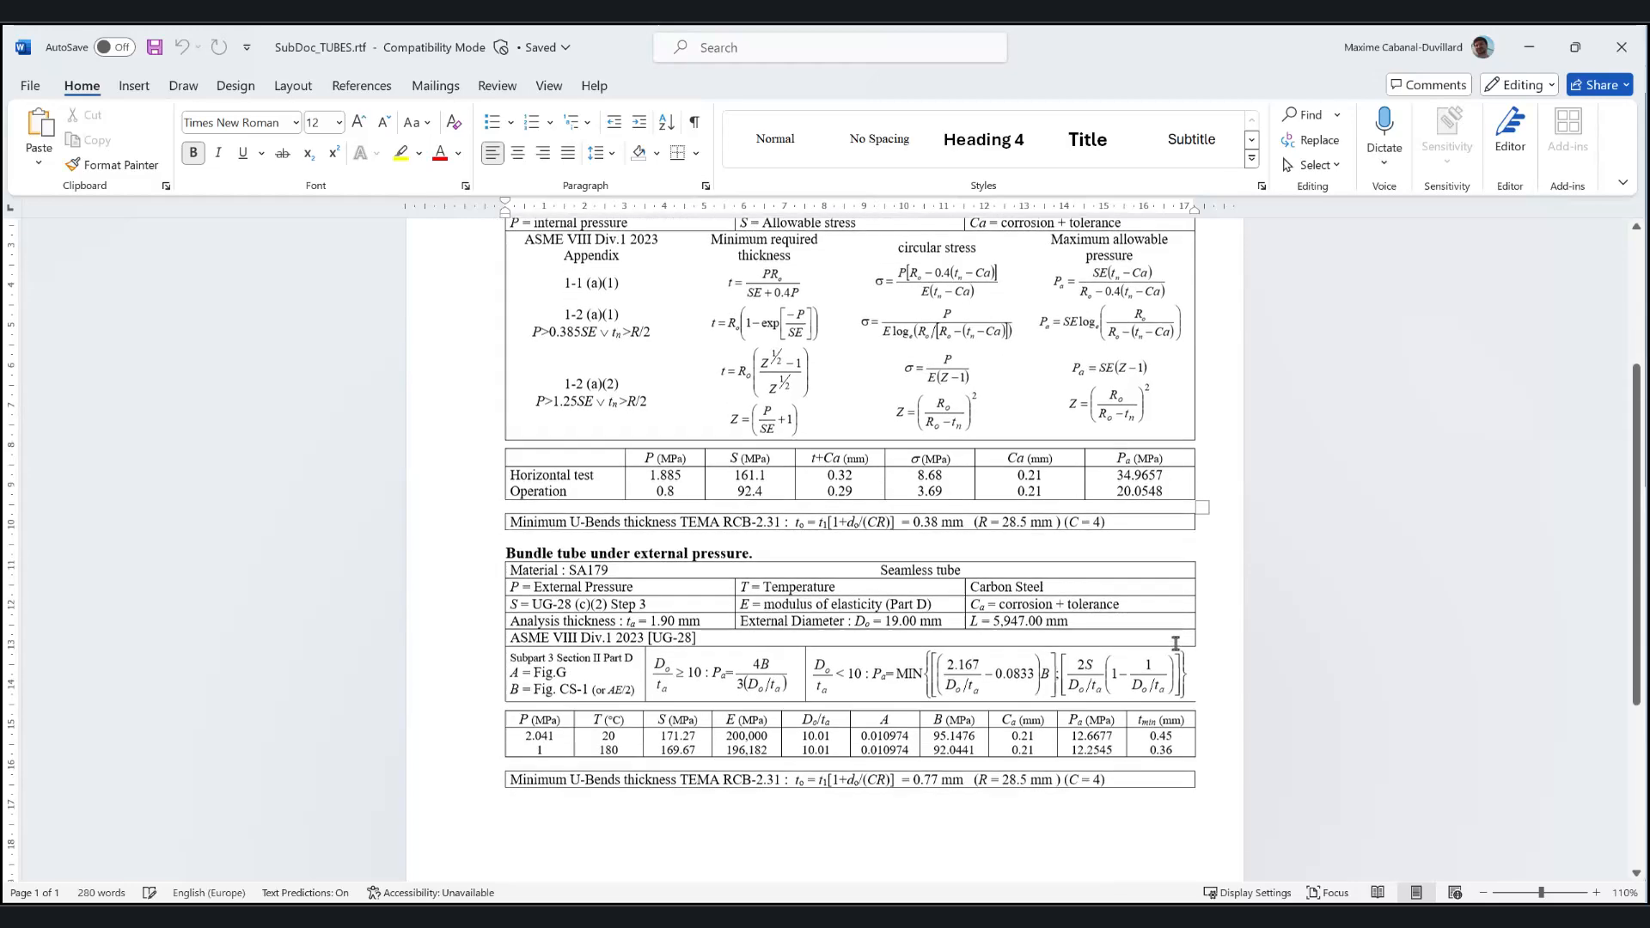
scroll(1175, 643, up, 3)
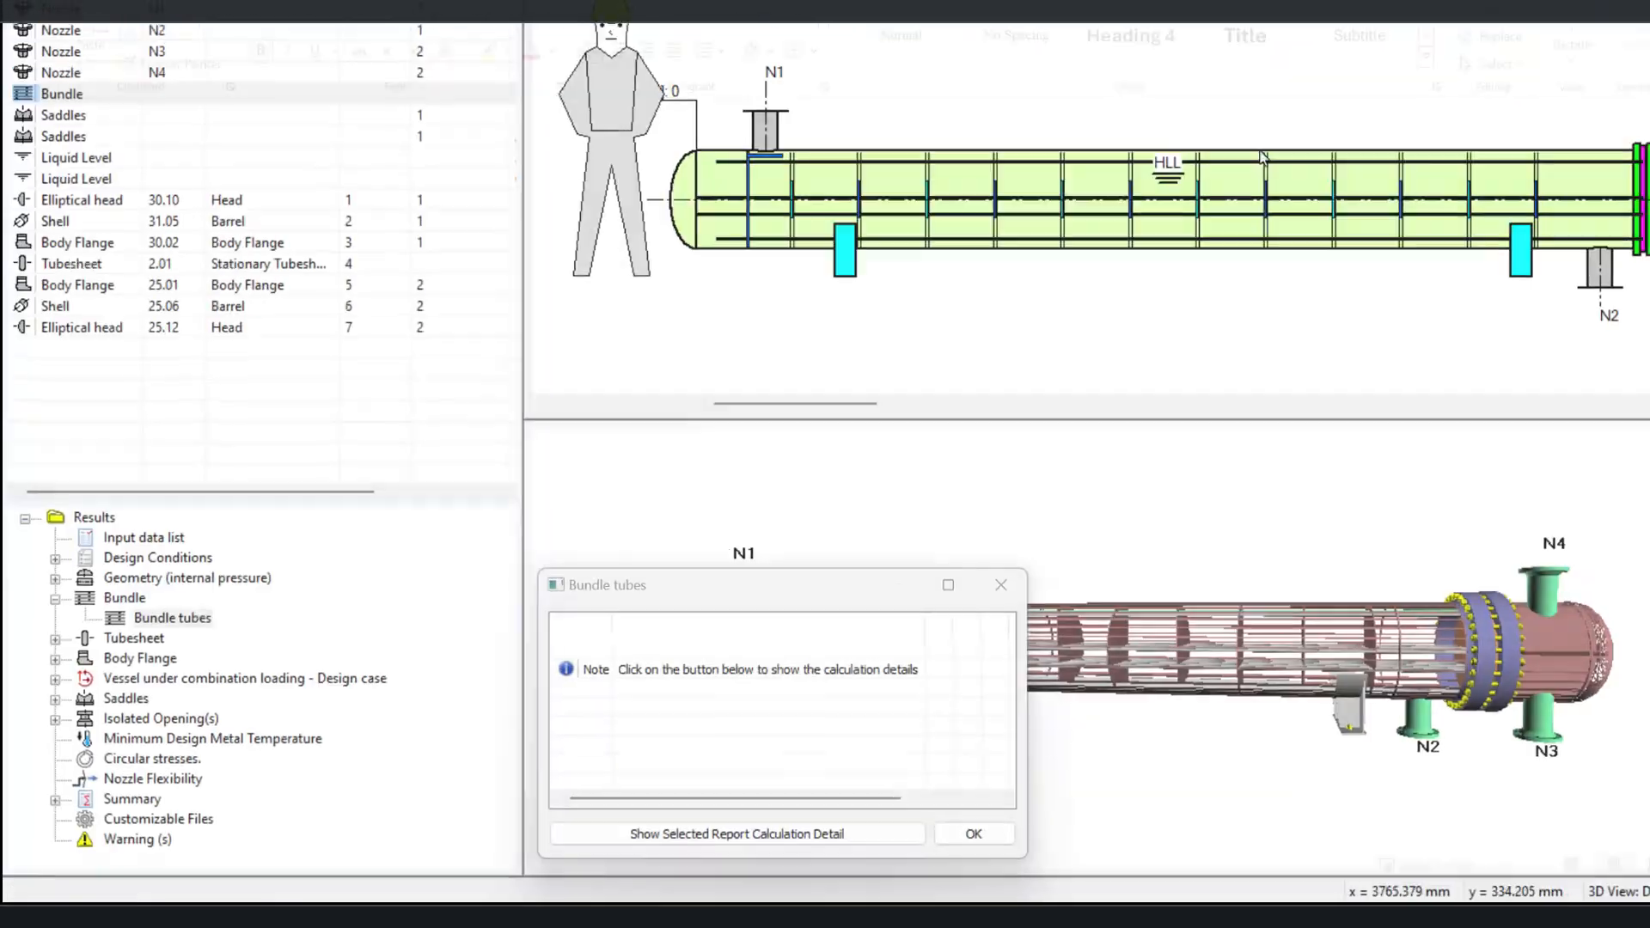
Step: Open the calculation detail for the tubesheet's 1 (normal) (corroded) case, review the report, then close it
click(54, 638)
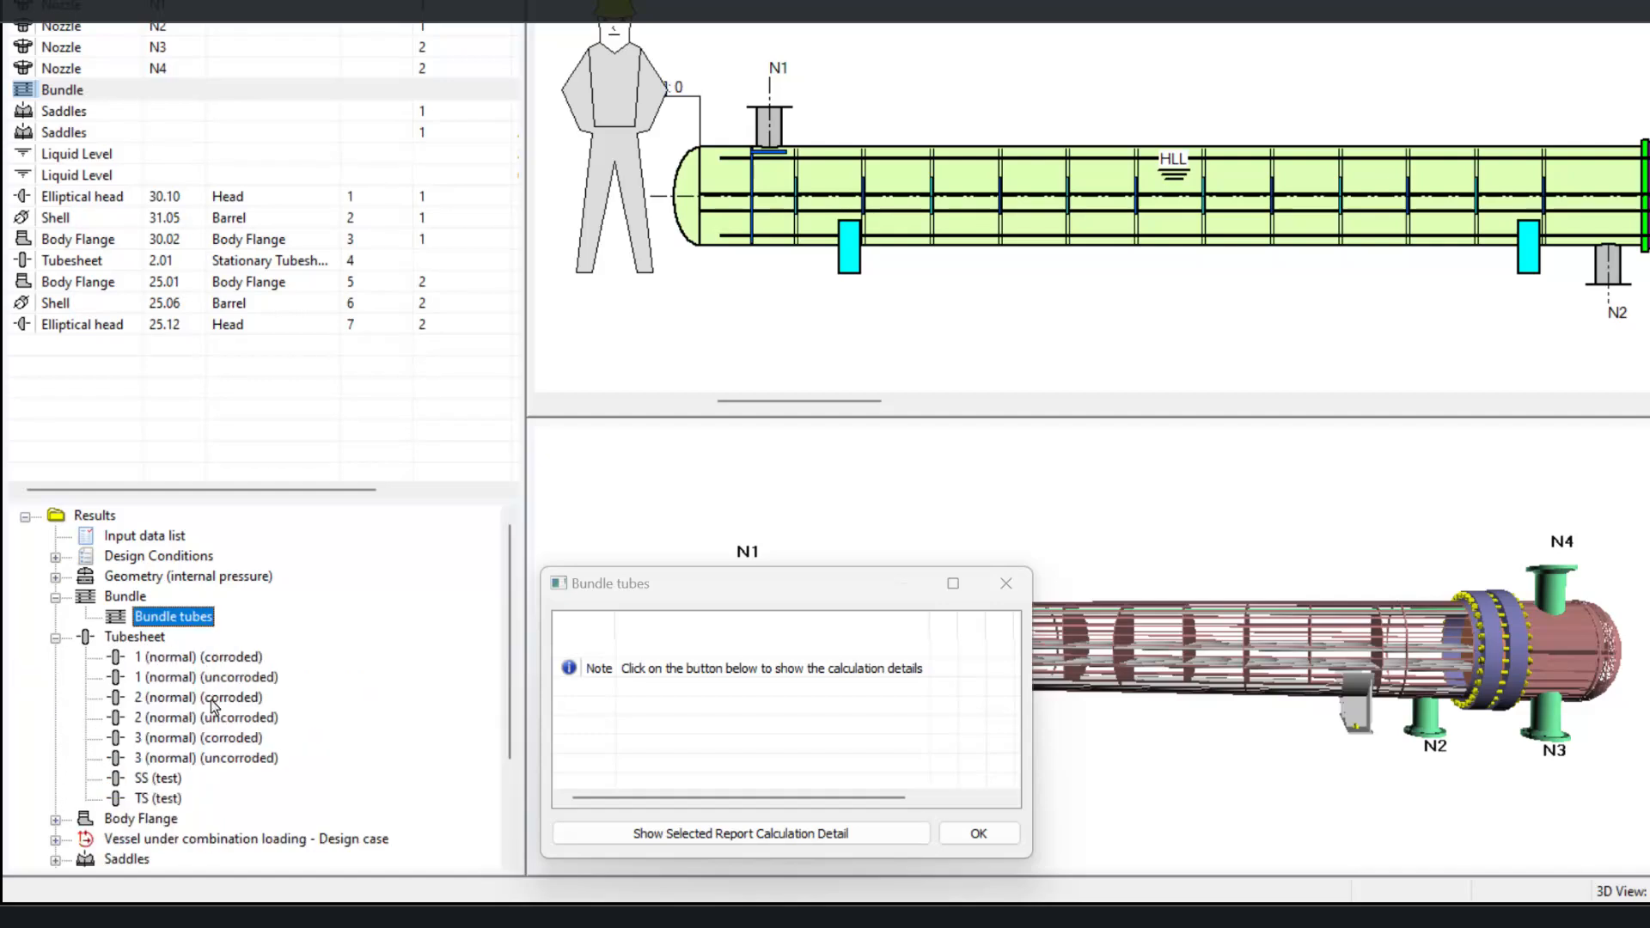
click(214, 661)
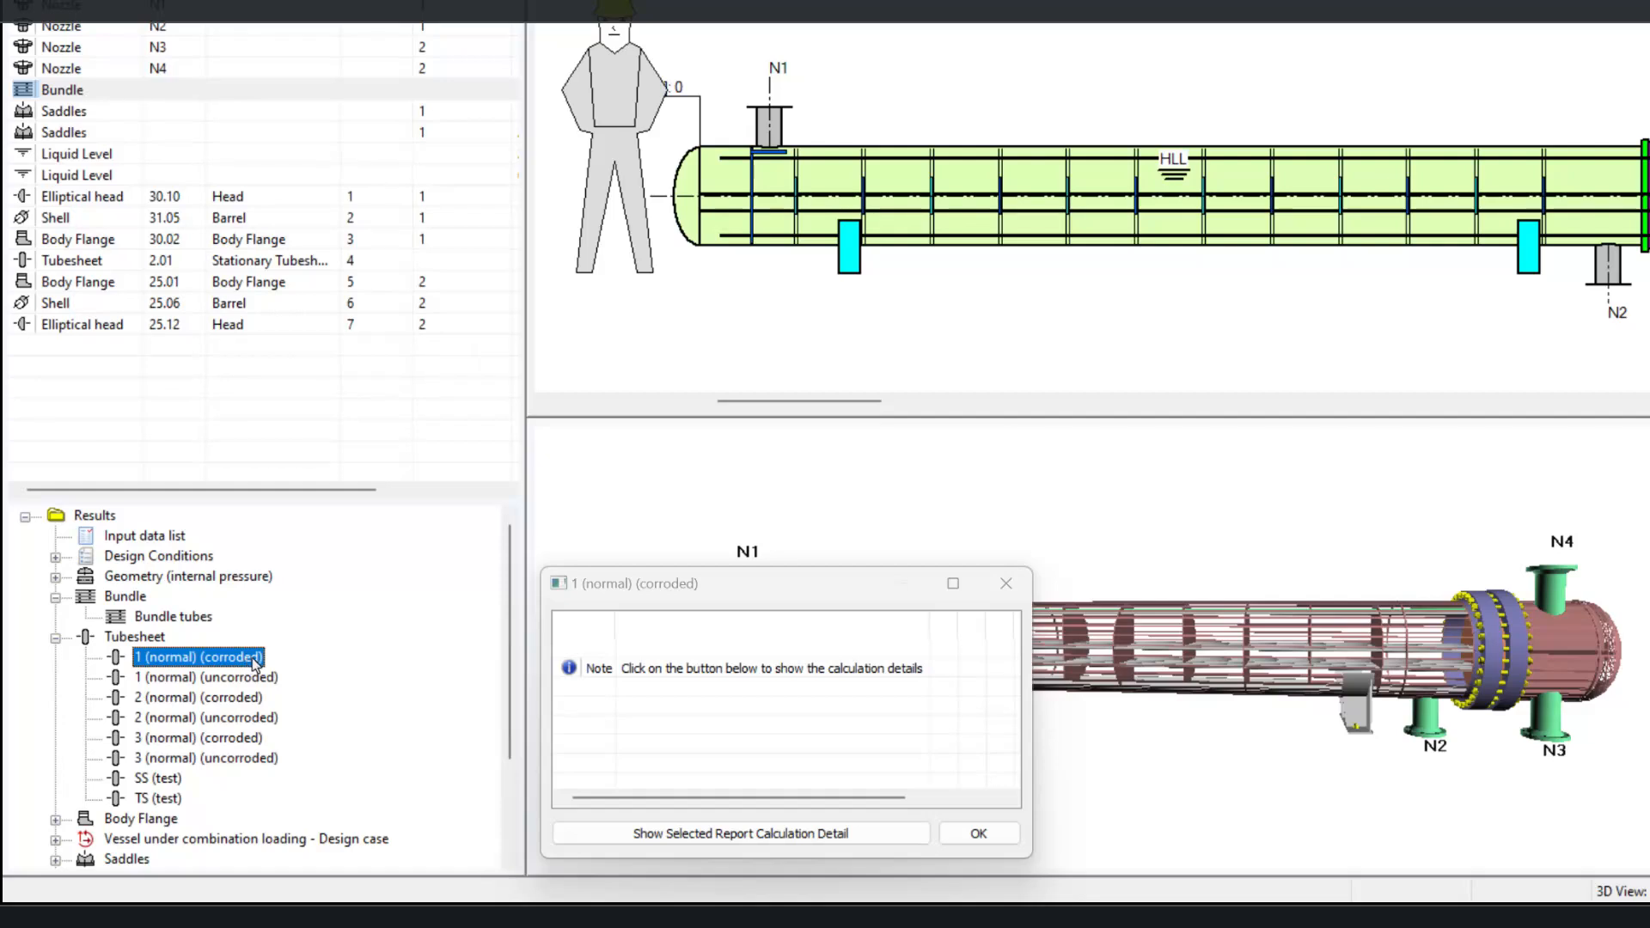
click(720, 835)
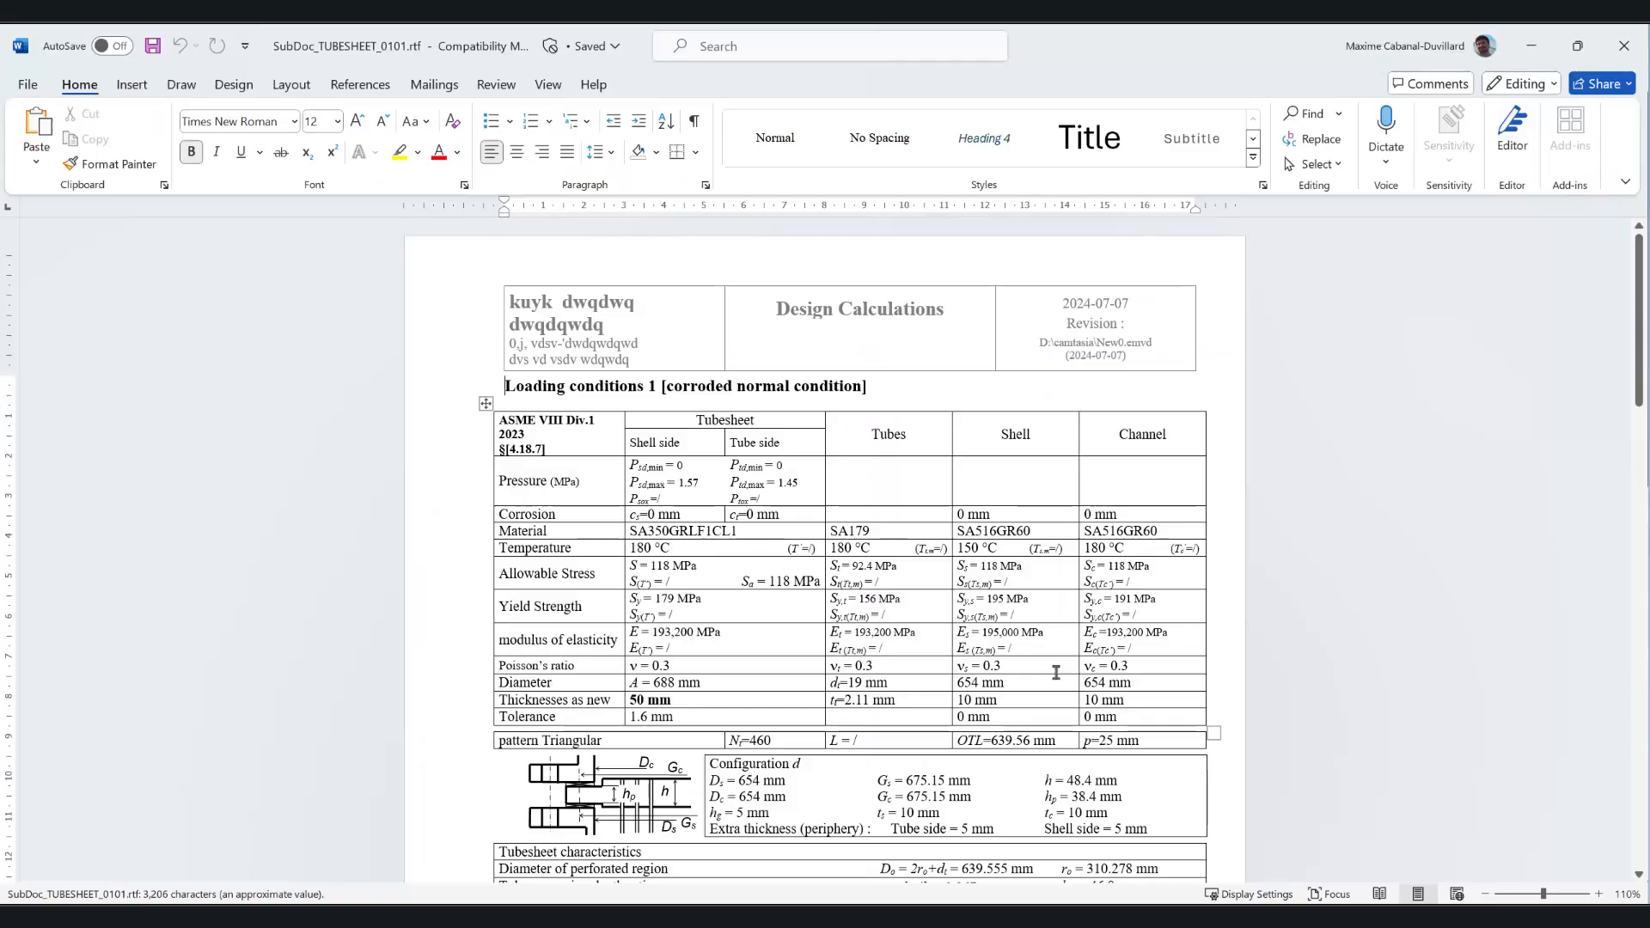
scroll(496, 401, down, 3)
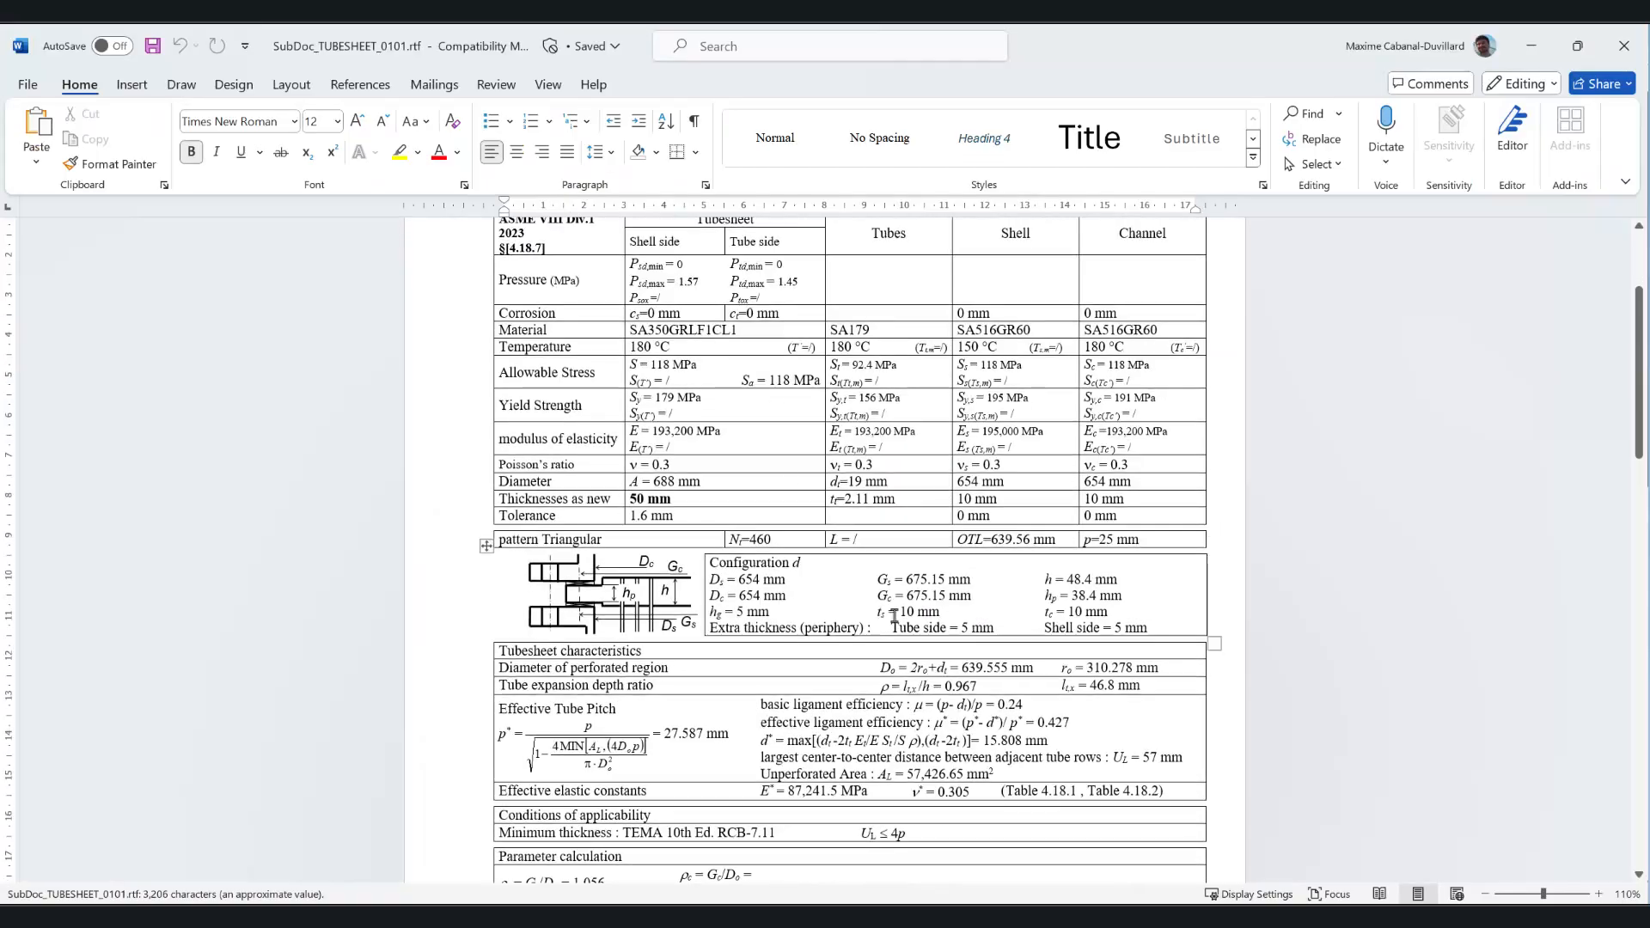
scroll(904, 640, down, 3)
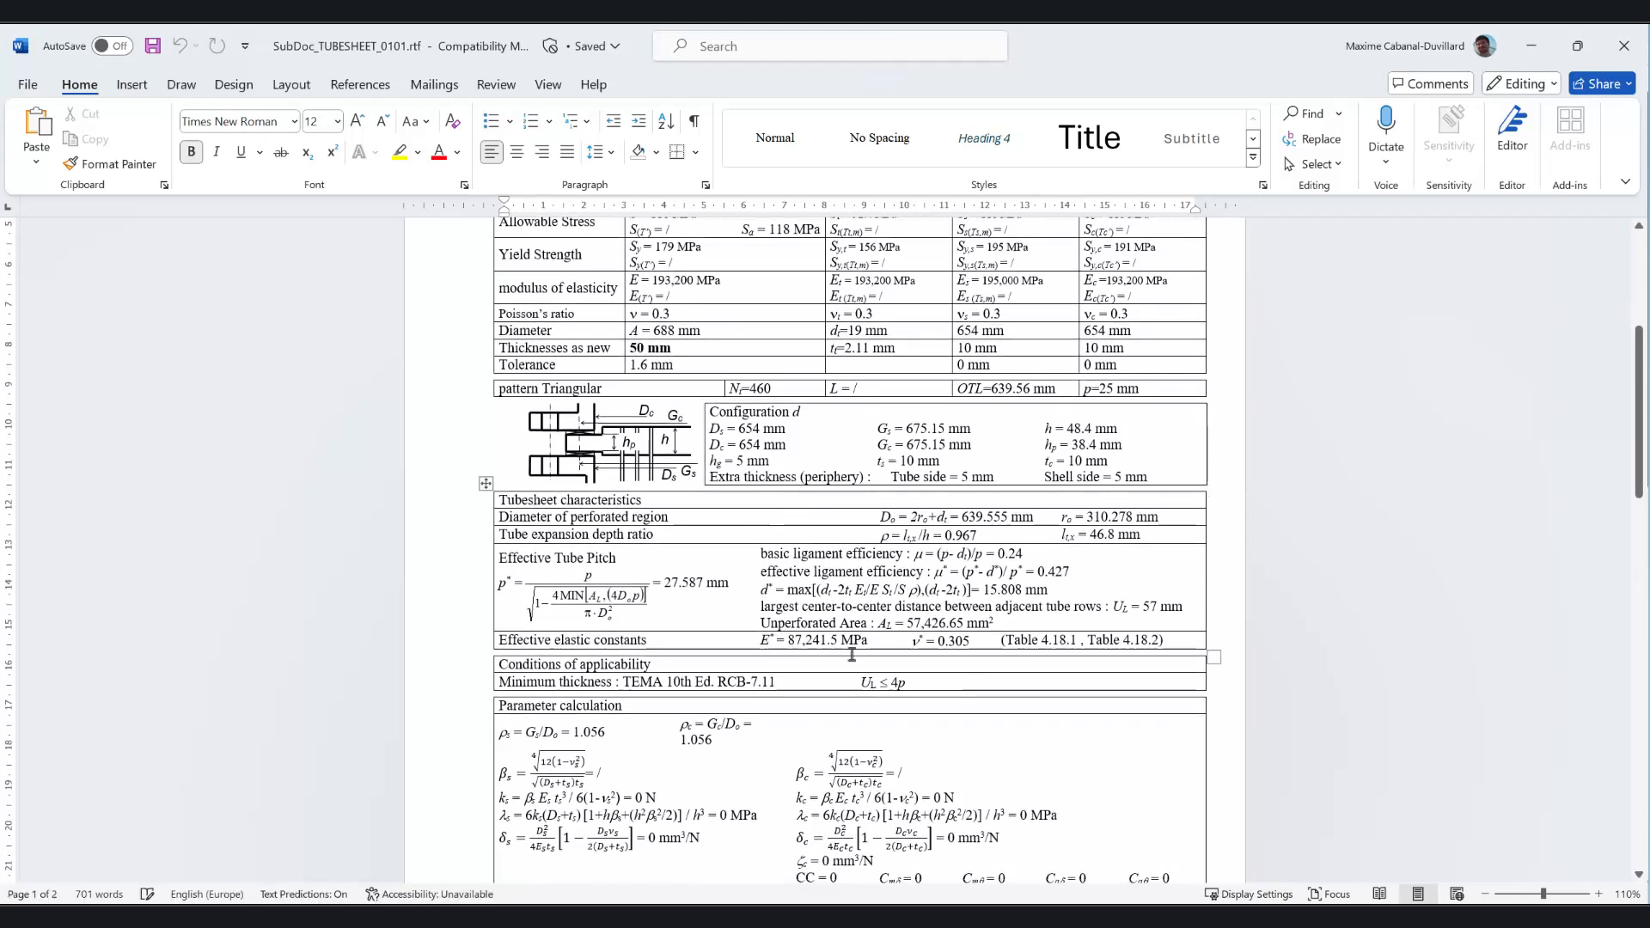
scroll(852, 655, down, 1)
scroll(943, 651, down, 4)
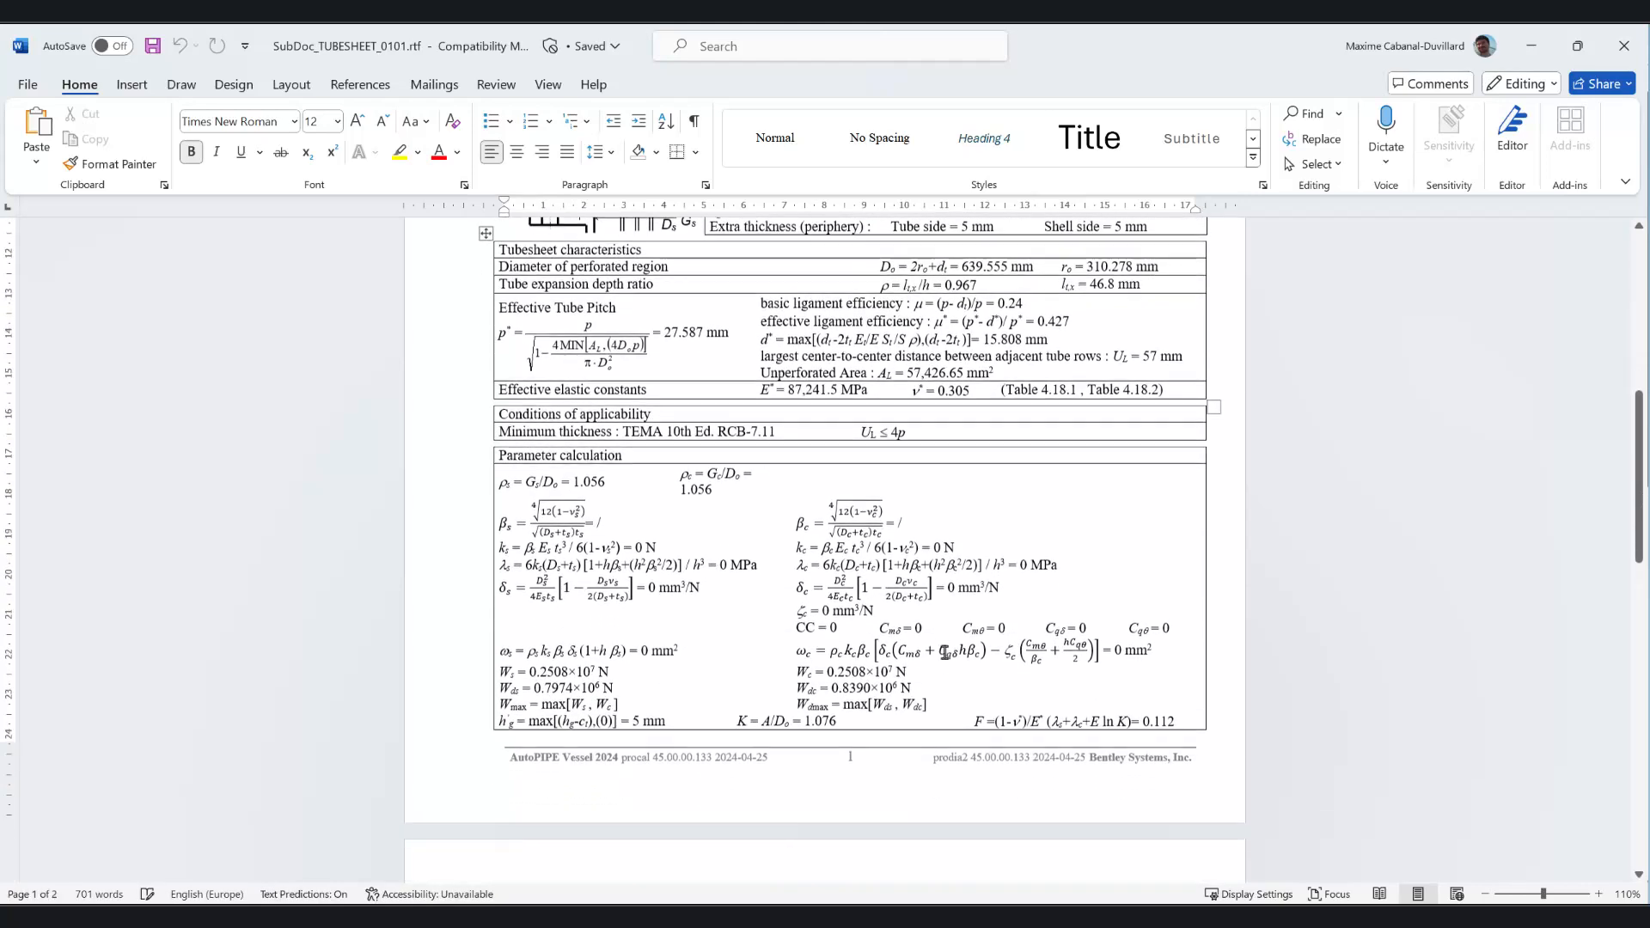
scroll(945, 653, down, 10)
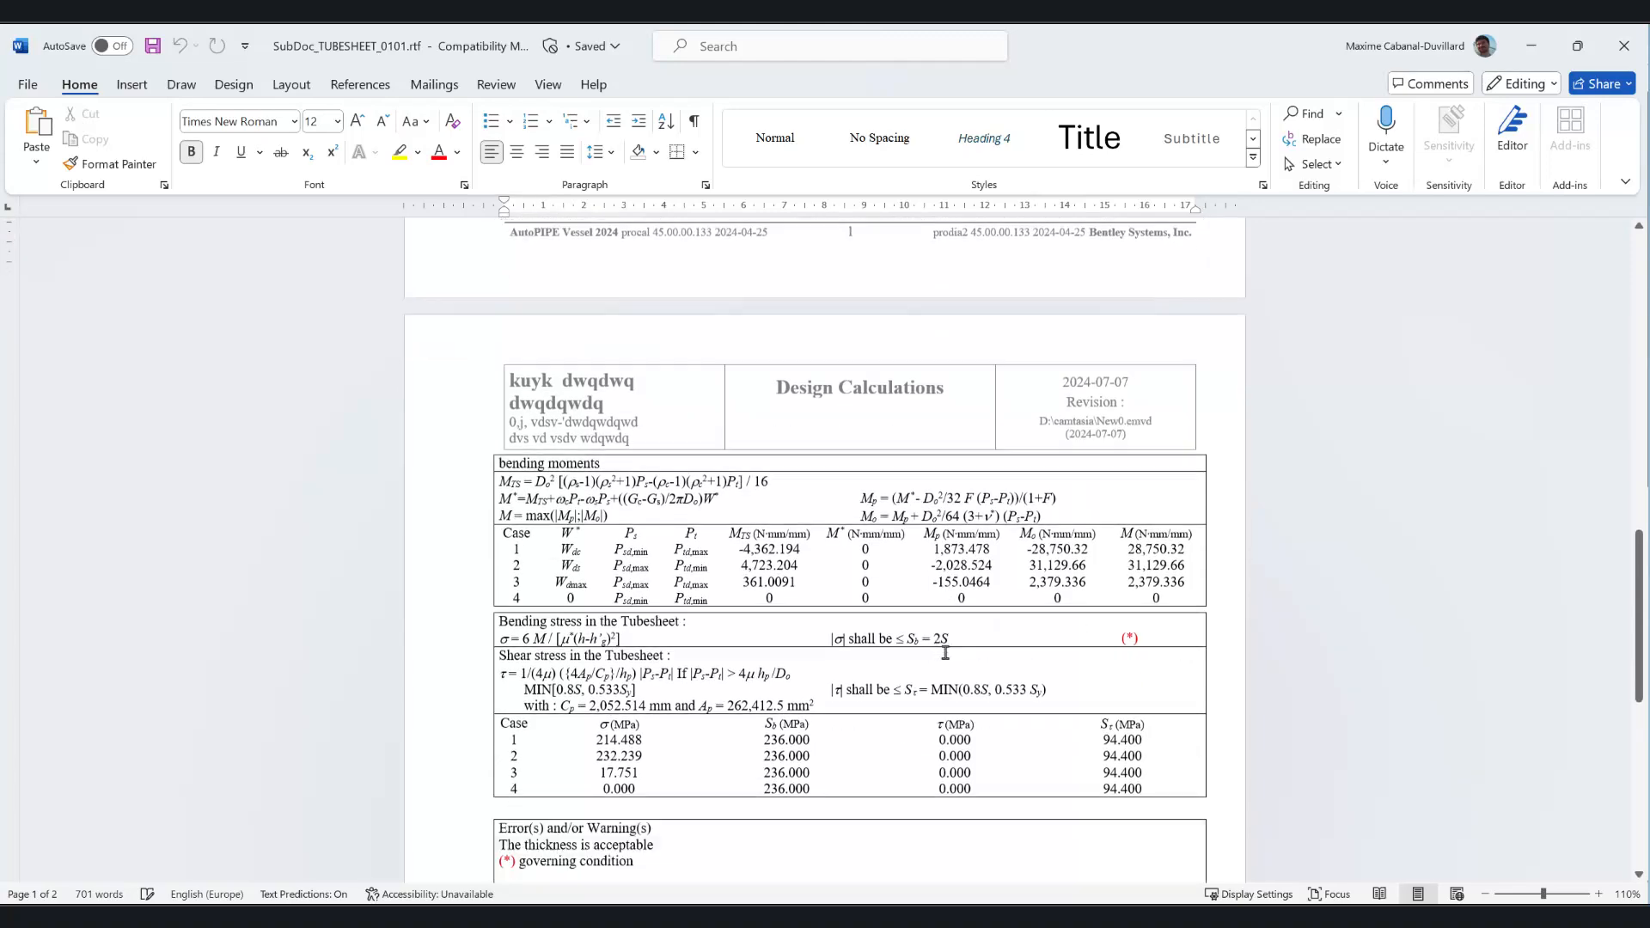
scroll(945, 653, down, 3)
scroll(945, 653, down, 10)
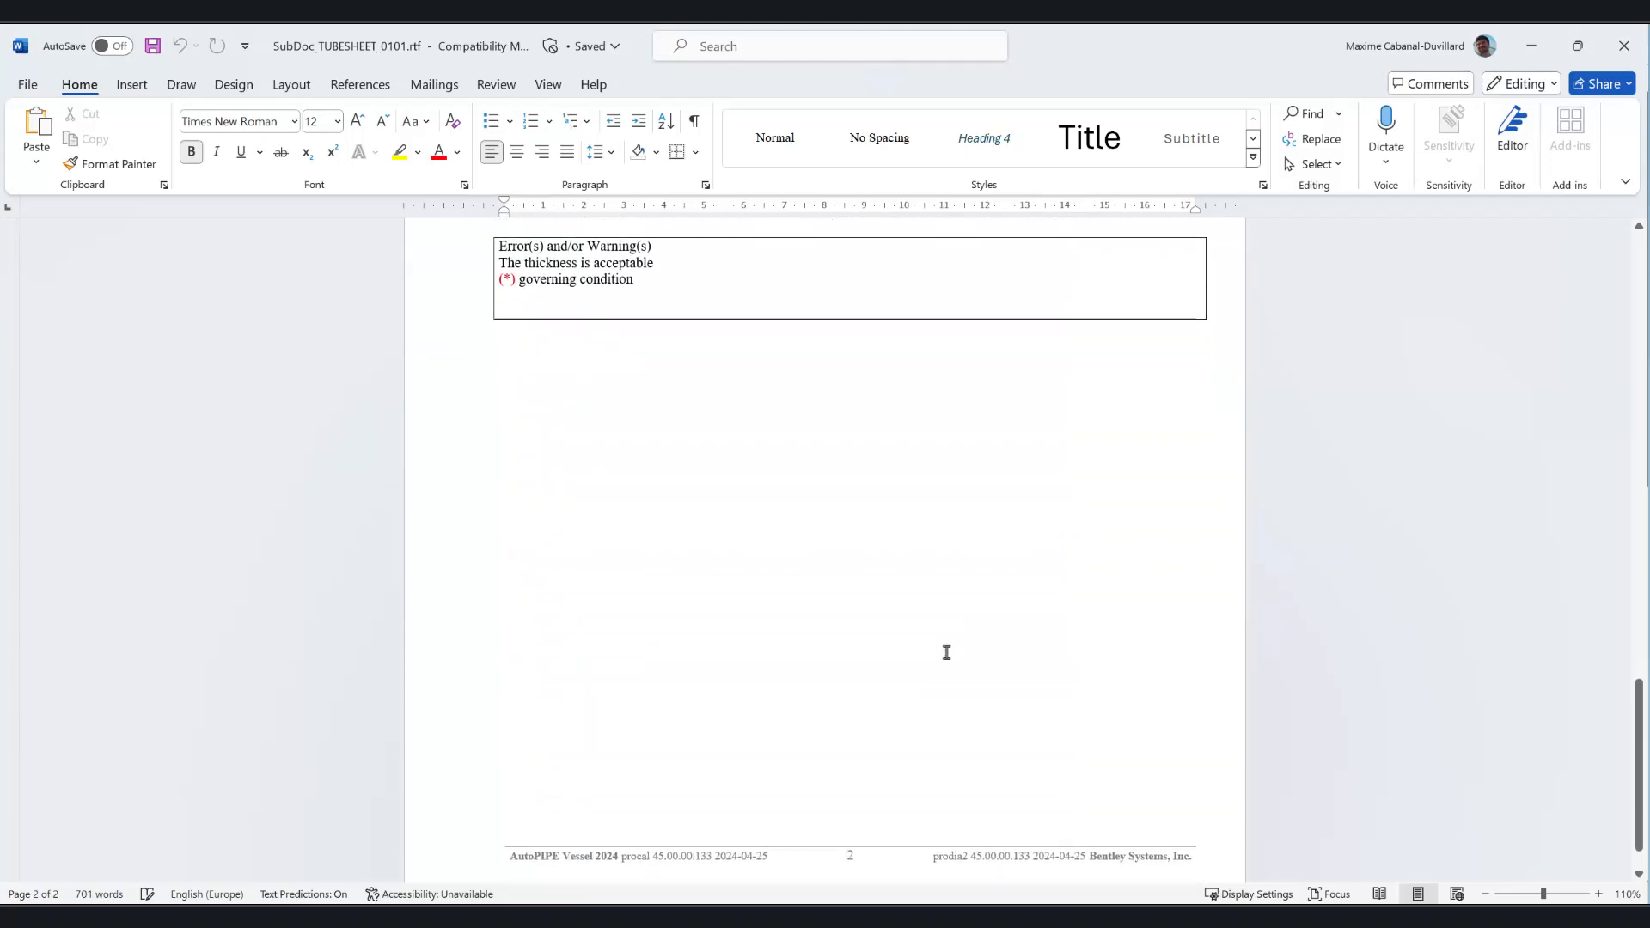
click(1623, 45)
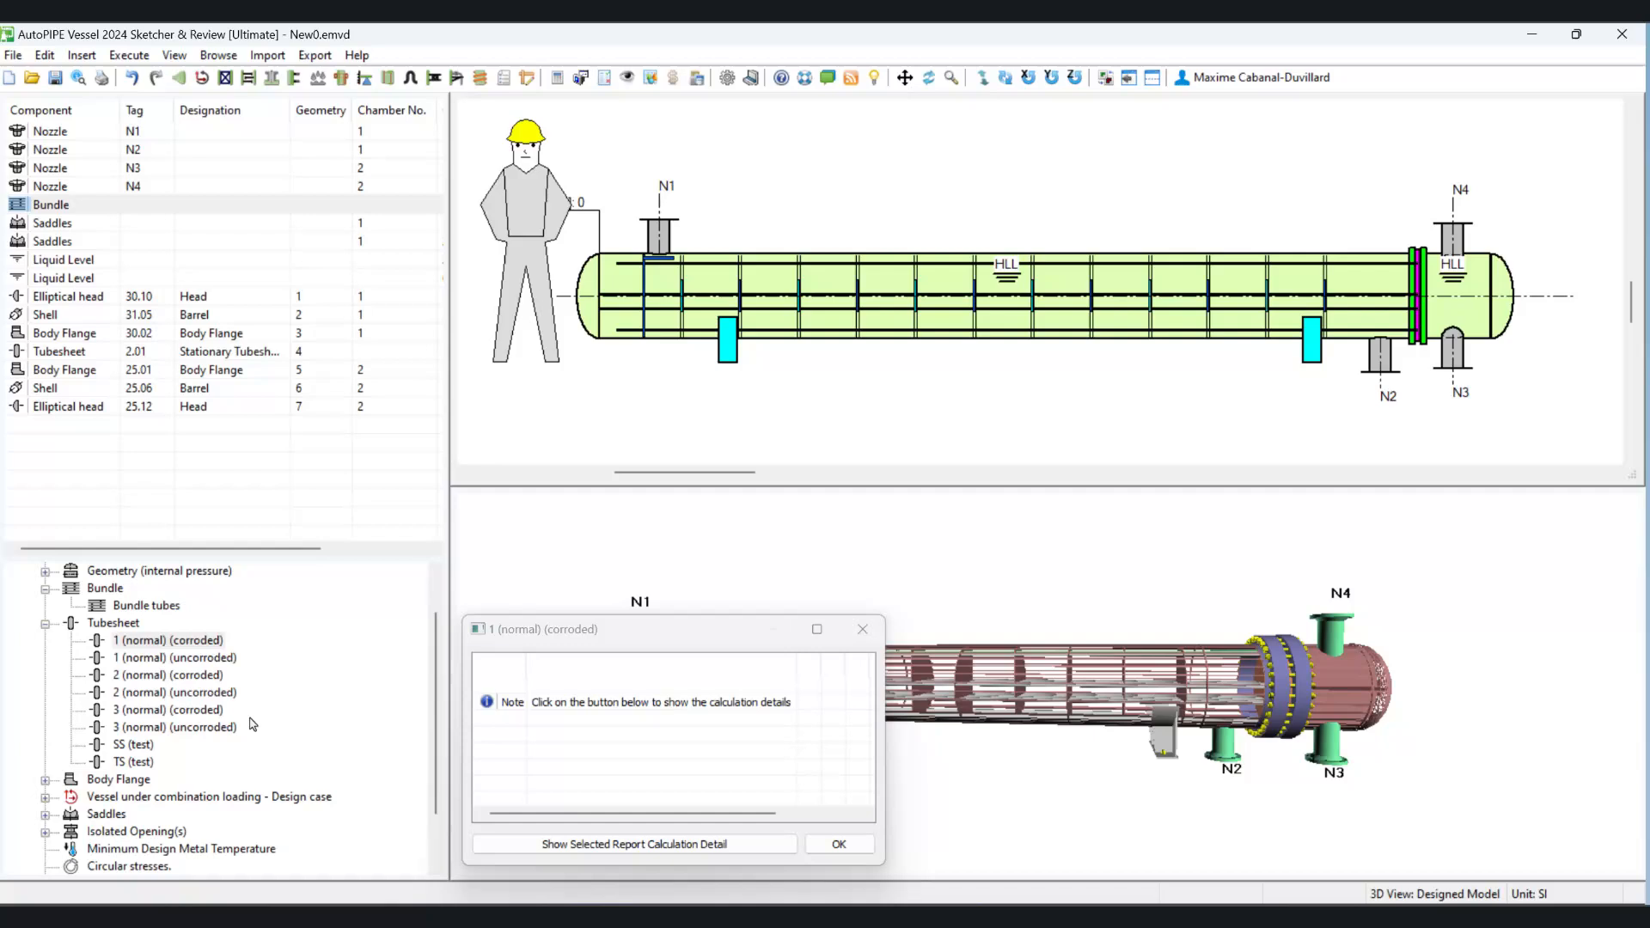
scroll(253, 724, down, 2)
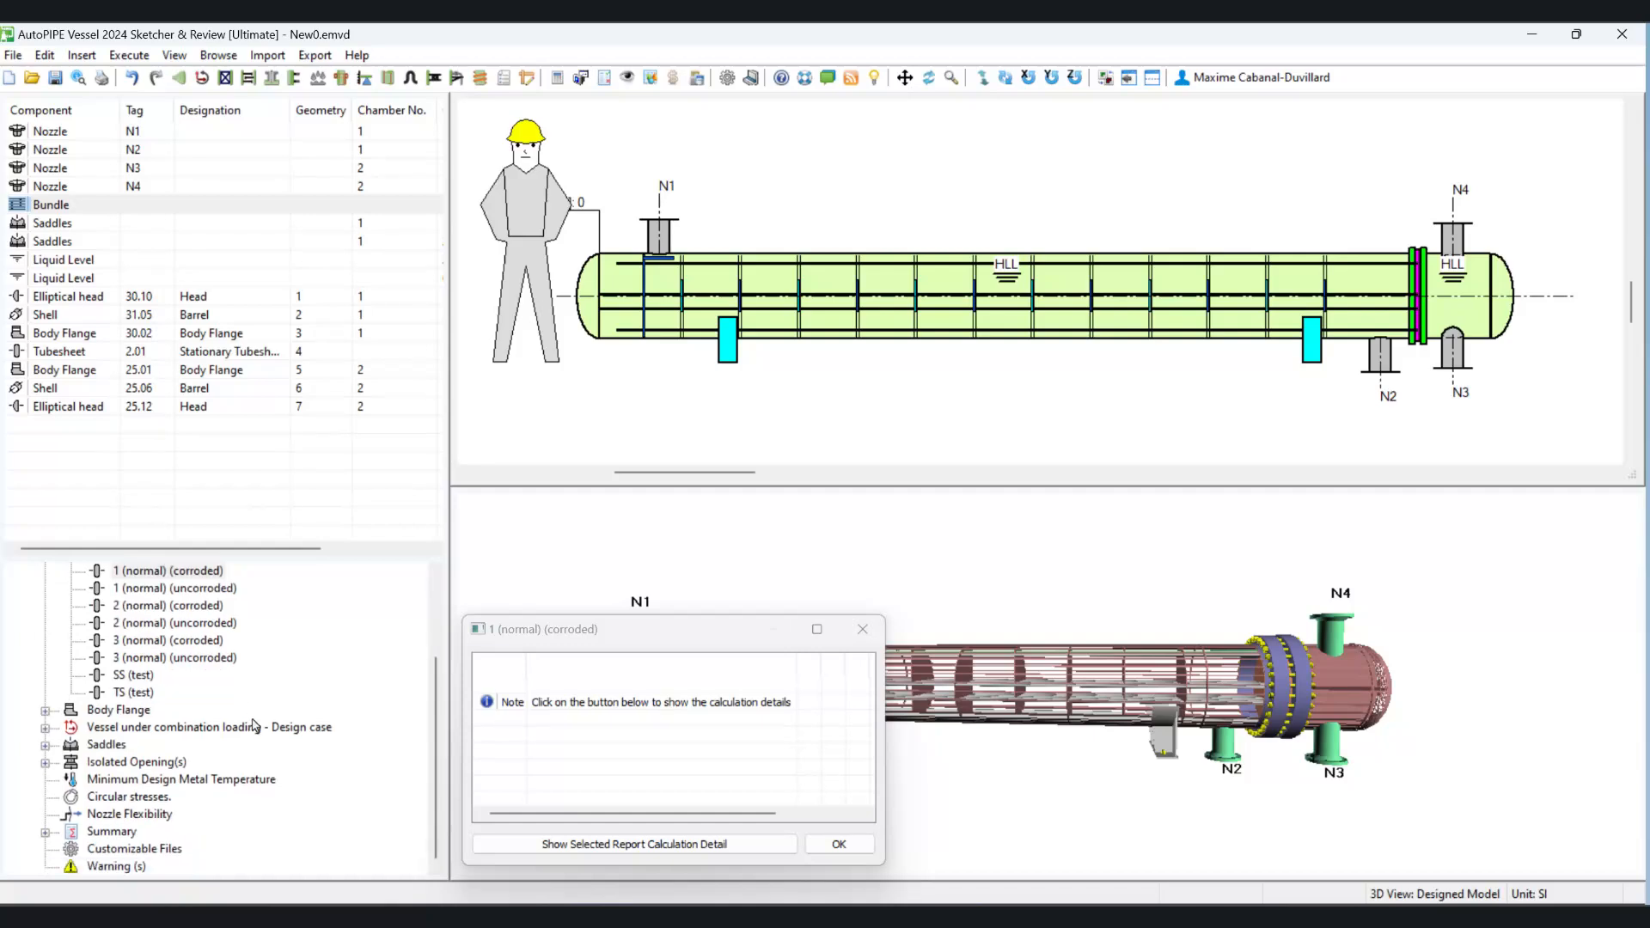